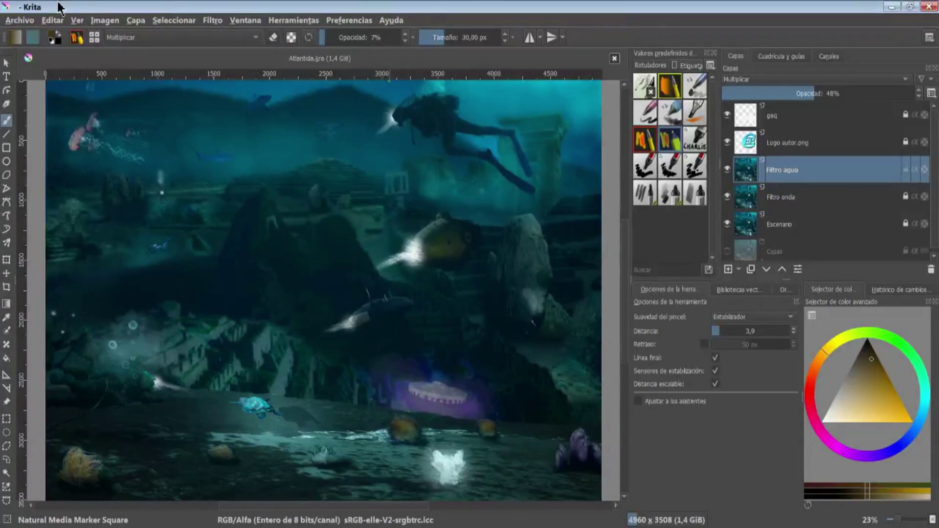
Look through the Archivo and Editar menus, then open a second view of Atlantida.kra
click(20, 20)
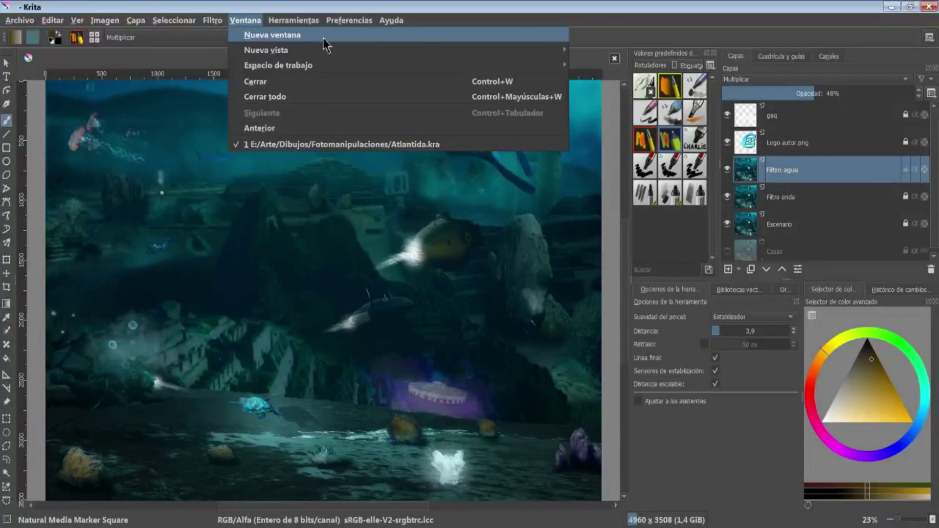
key(Escape)
key(ctrl+w)
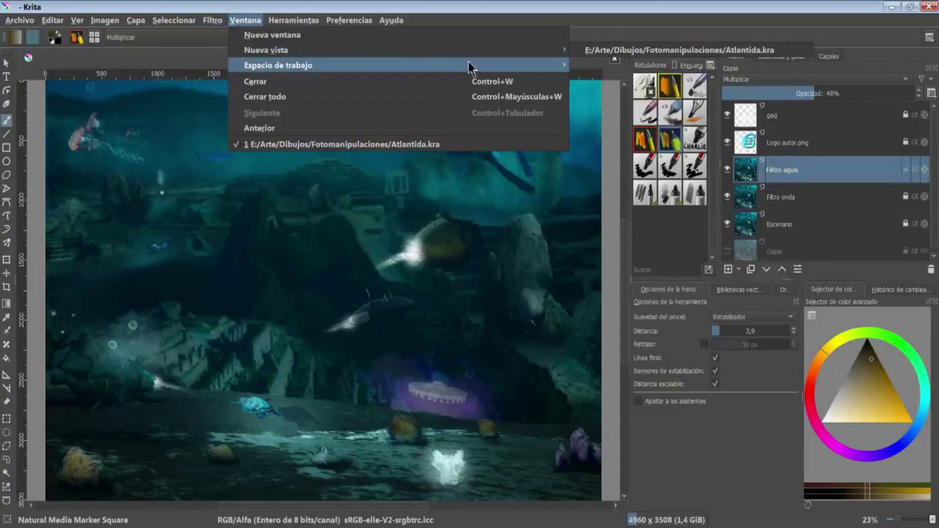
click(578, 49)
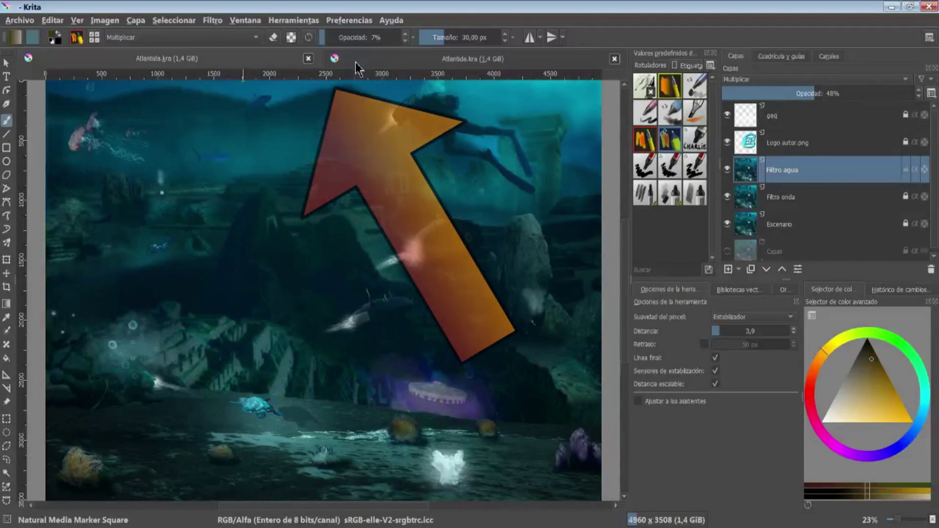
Close the second view, try the Animation workspace, then switch back to the Gequibren workspace
click(615, 59)
click(245, 20)
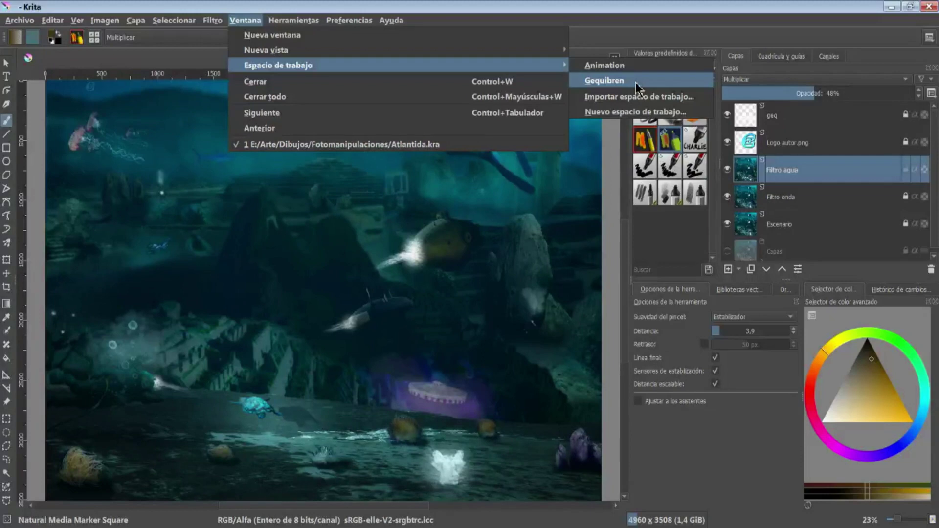
click(634, 65)
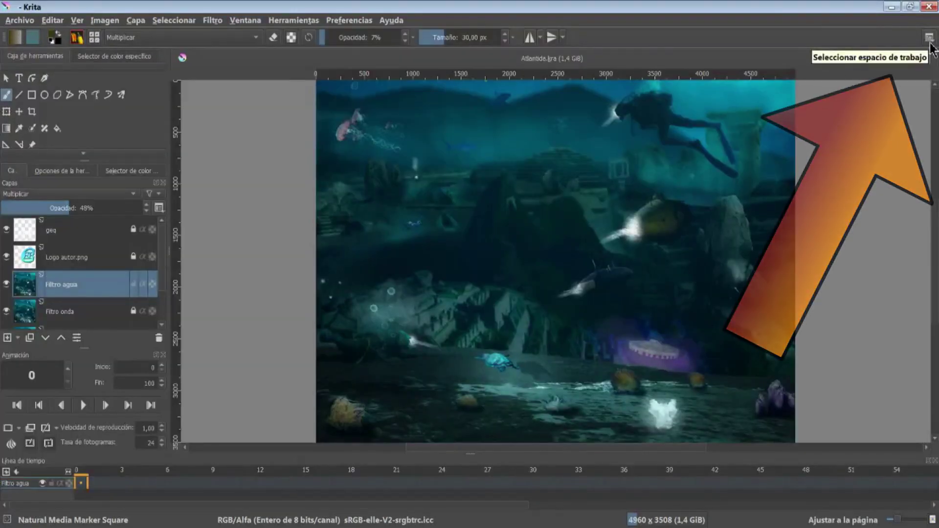
click(930, 39)
click(847, 90)
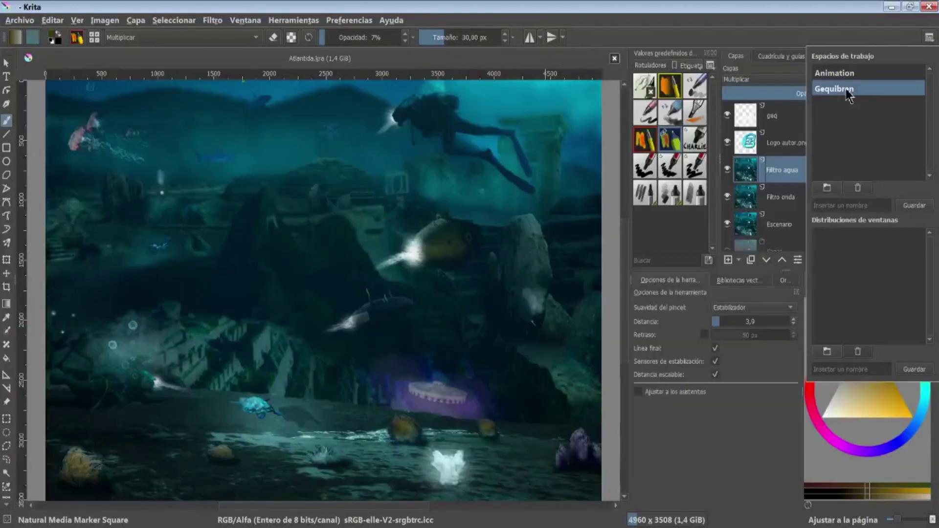
click(245, 20)
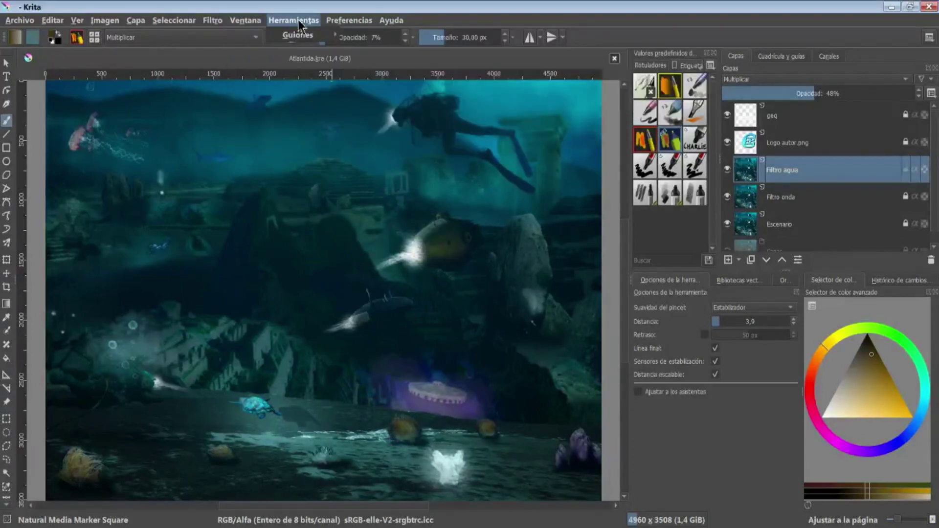
mouse_move(298, 35)
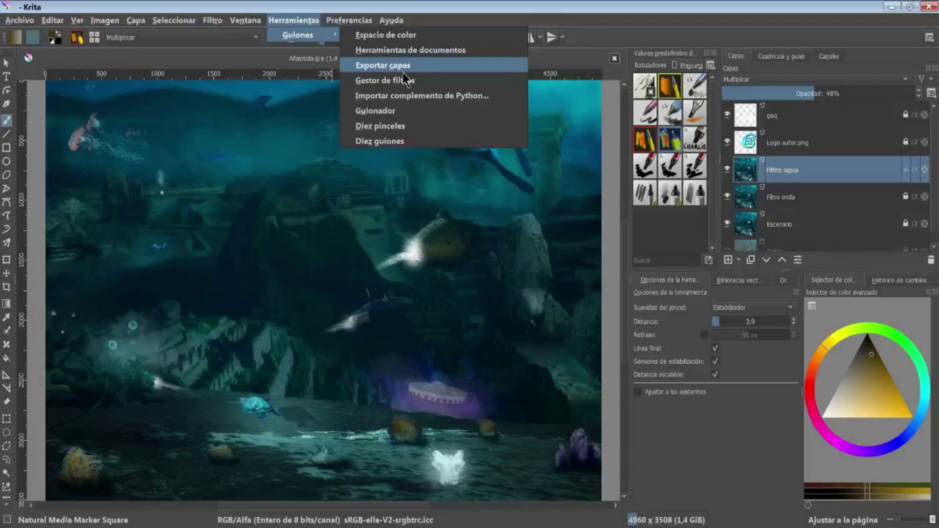
Run print("hello world") in the Python script editor
click(428, 110)
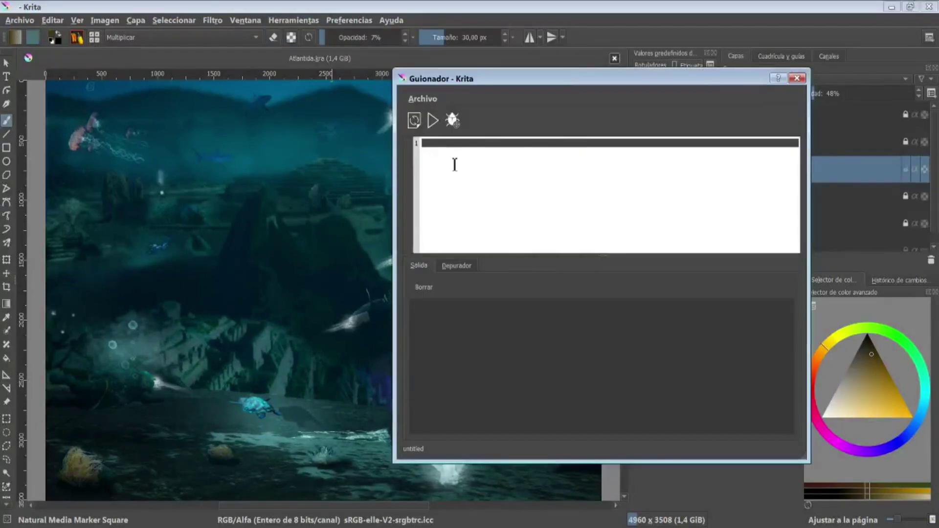
text(print("hello world"))
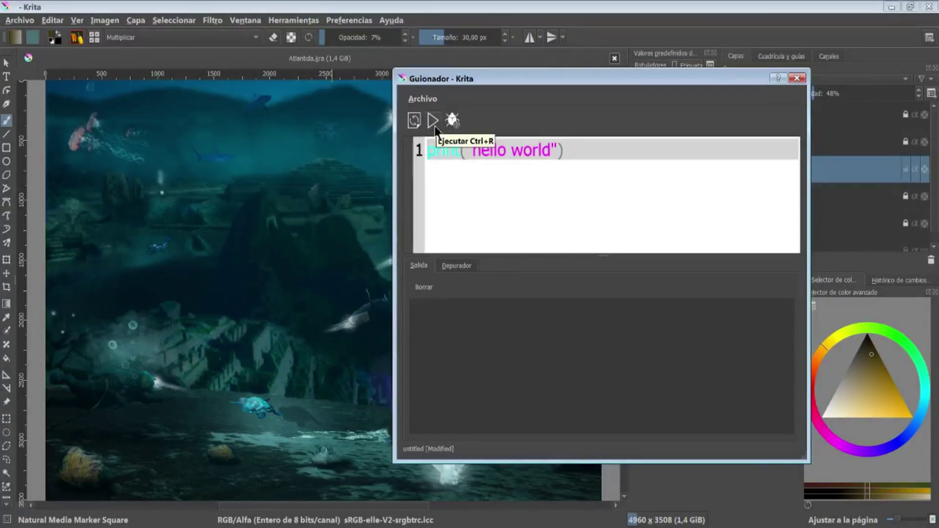
click(434, 125)
Select the printed output and parts of the hello world script line
drag(460, 335, 411, 302)
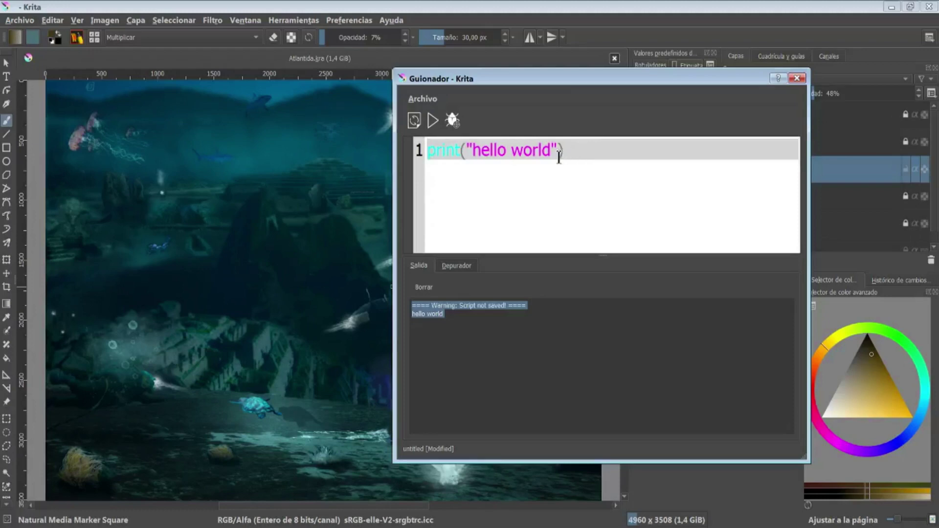
drag(551, 149, 473, 150)
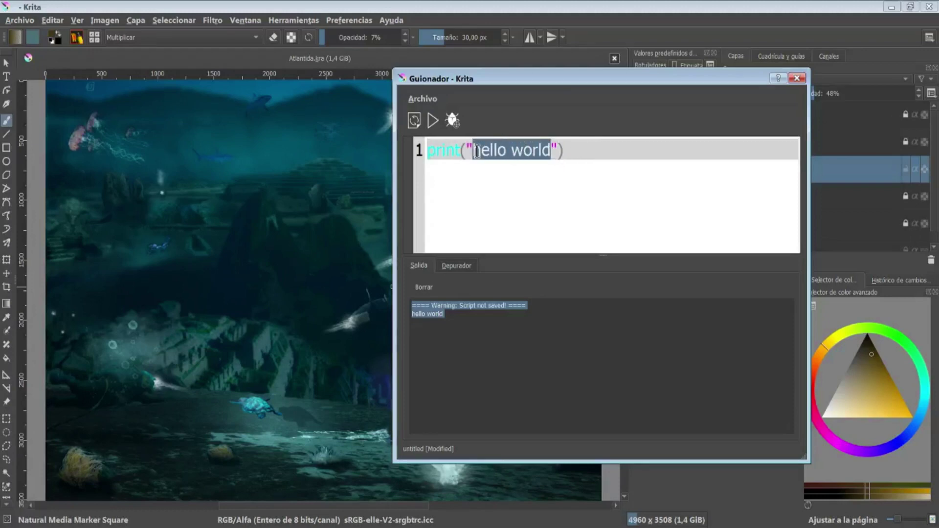
double_click(443, 150)
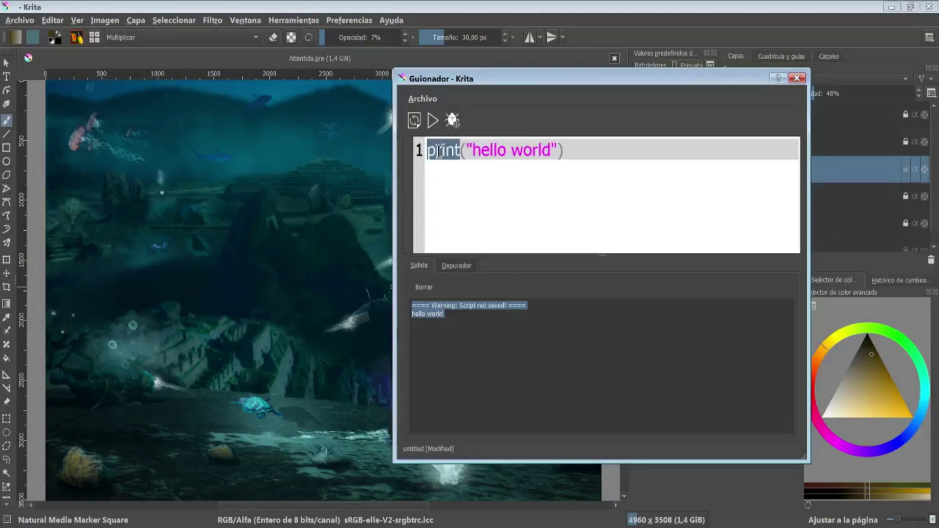
click(581, 152)
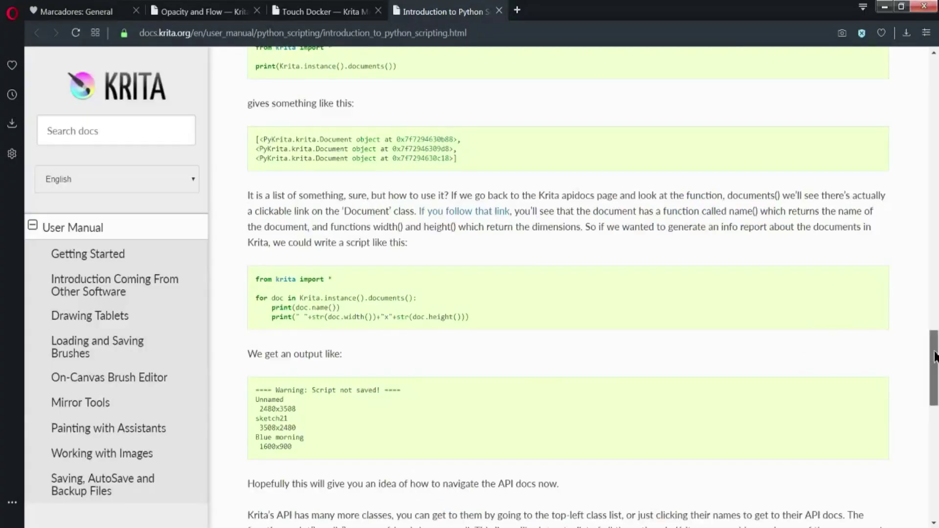
Scroll the Introduction to Python Scripting docs page down to its bottom
drag(934, 367, 922, 100)
key(End)
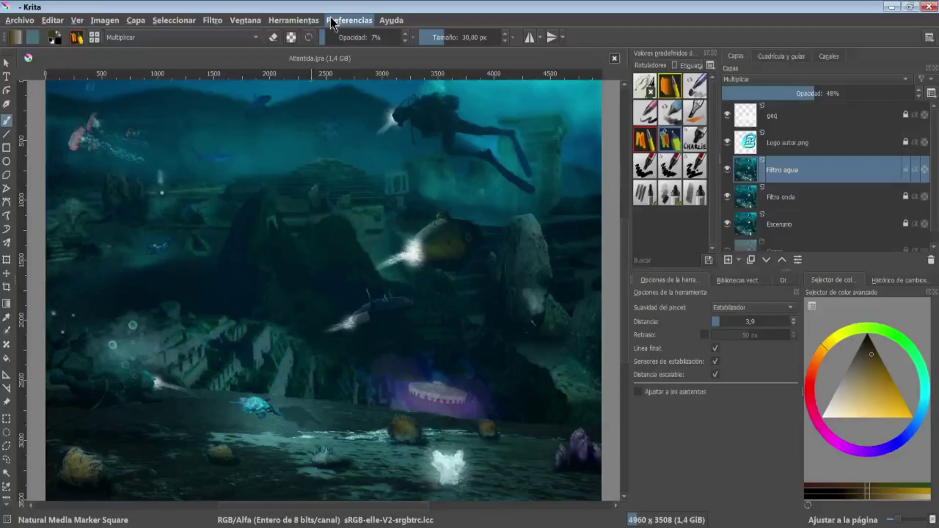
Show the Preferencias menu with its Configurar las barras de herramientas option
click(333, 19)
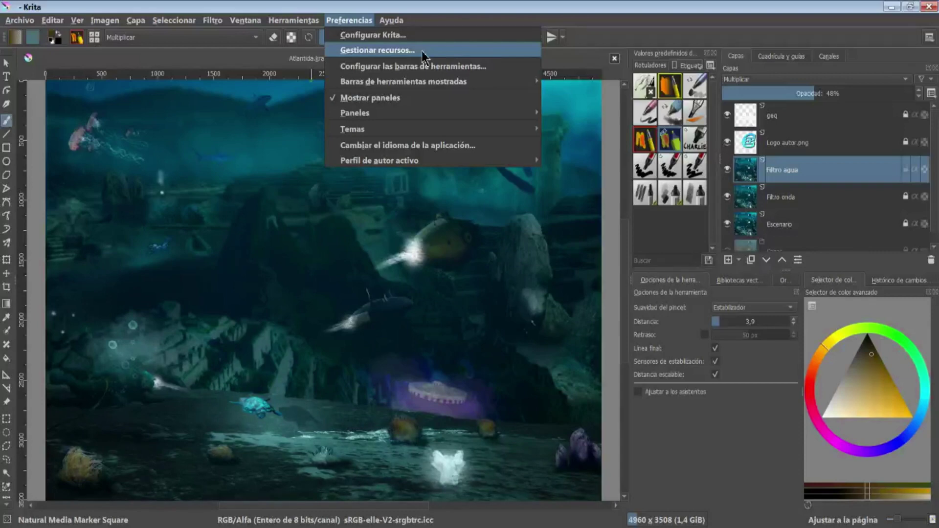
Bring up the toolbar configuration and choose the BrushesAndStuff toolbar for editing
click(497, 68)
click(412, 175)
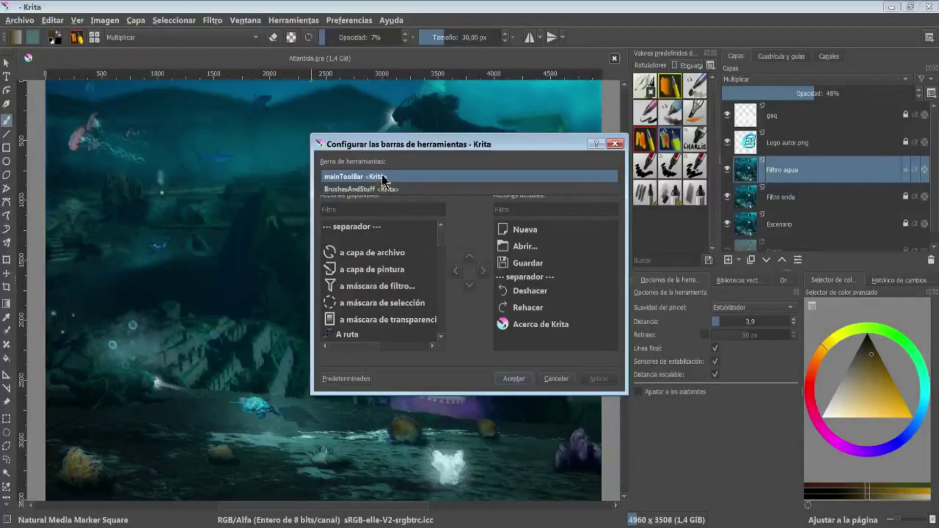
click(400, 178)
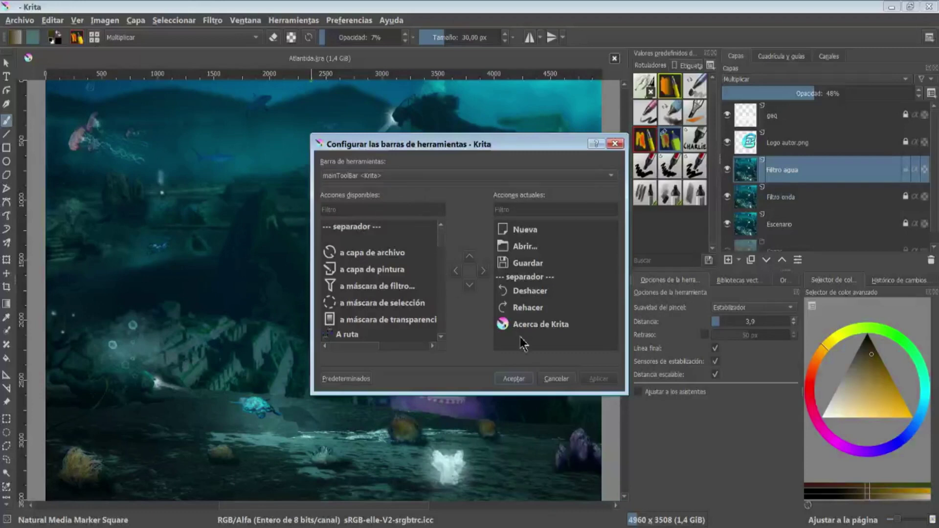
click(409, 176)
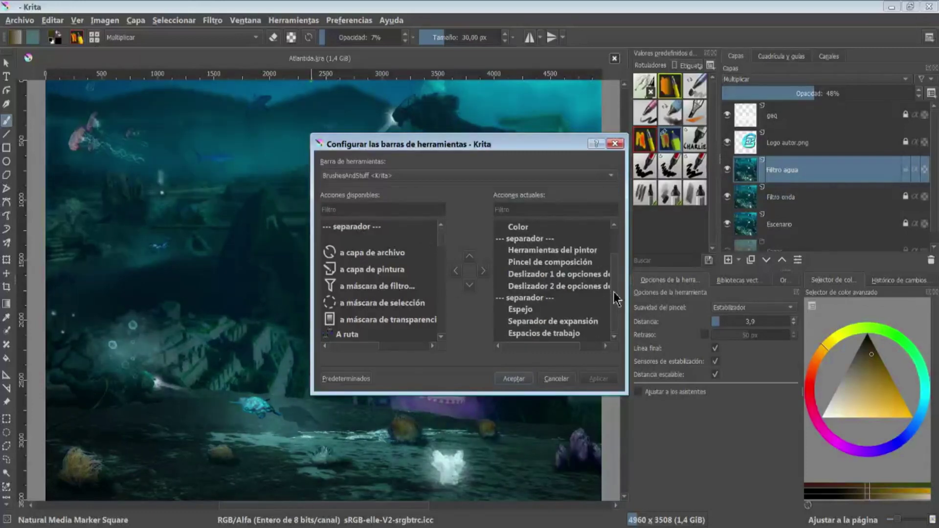
Add Acerca de Krita to BrushesAndStuff after Pincel de composición and apply
click(540, 250)
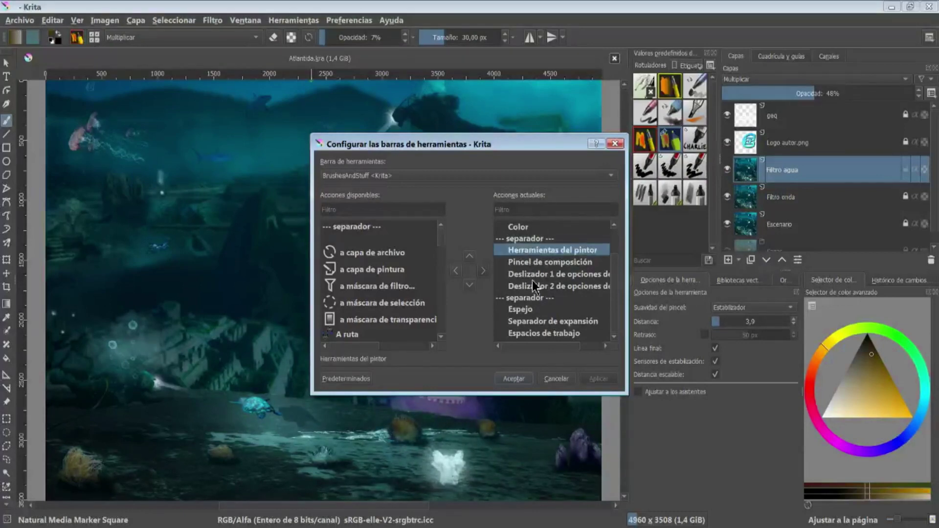
click(380, 271)
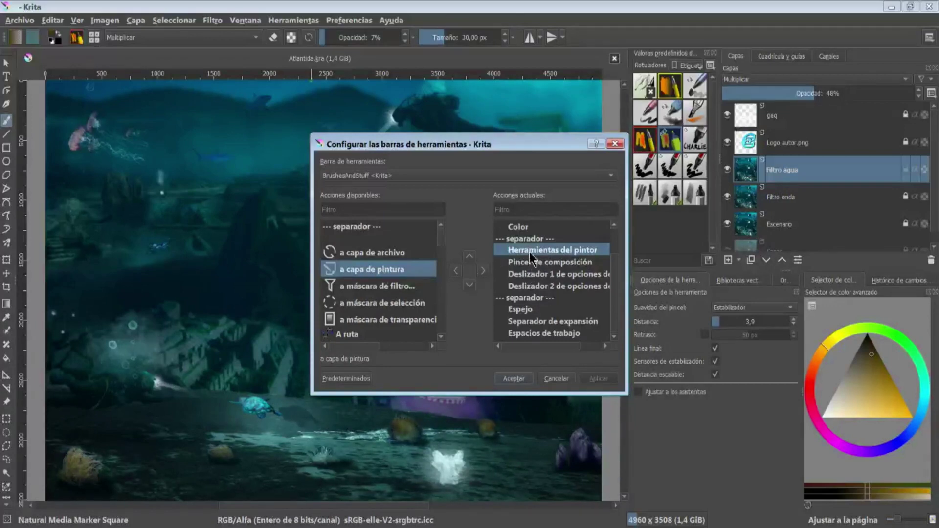
click(540, 266)
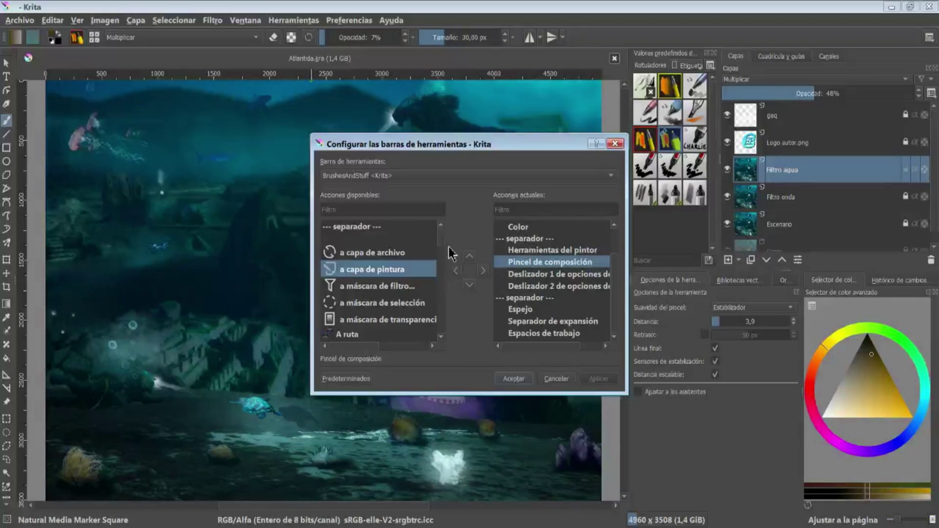
scroll(442, 250, down, 10)
scroll(418, 328, up, 8)
click(392, 323)
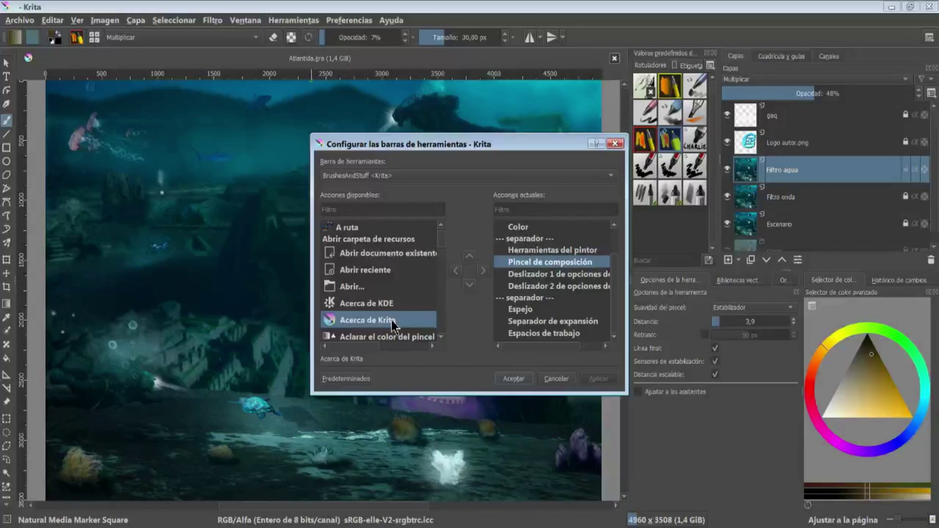
click(483, 271)
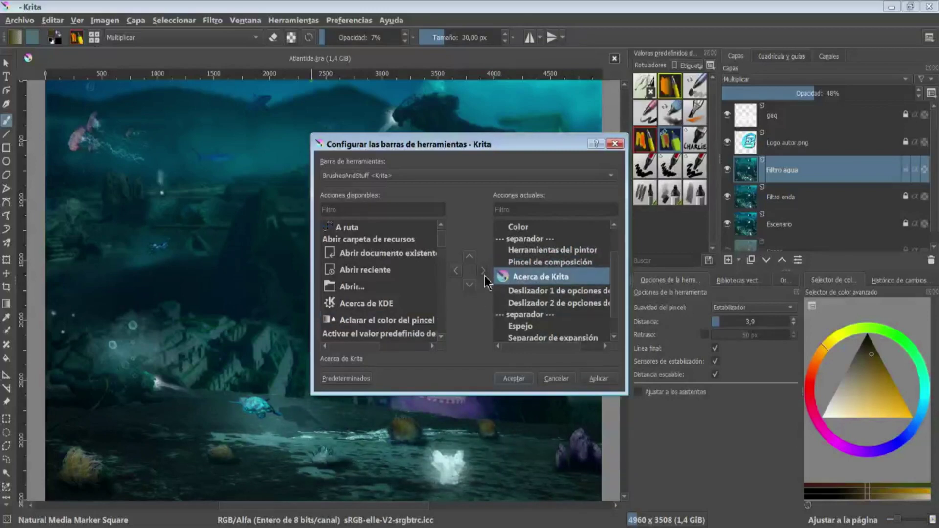
click(598, 380)
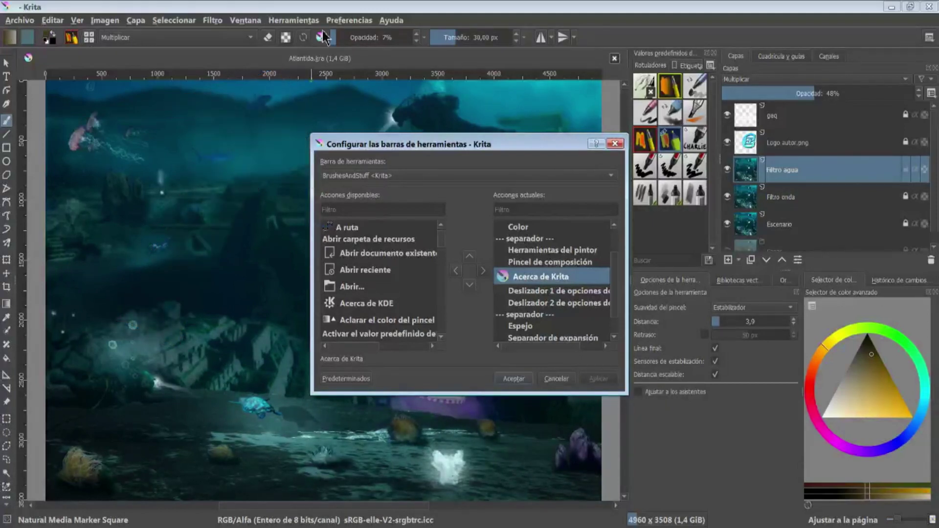
Reposition Acerca de Krita and apply, then remove it and return to mainToolBar
click(469, 286)
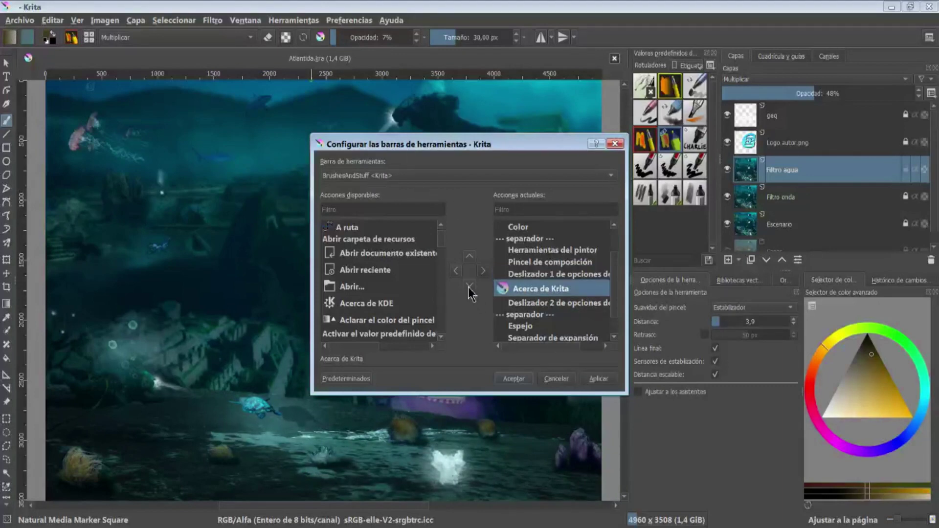
click(469, 287)
click(469, 286)
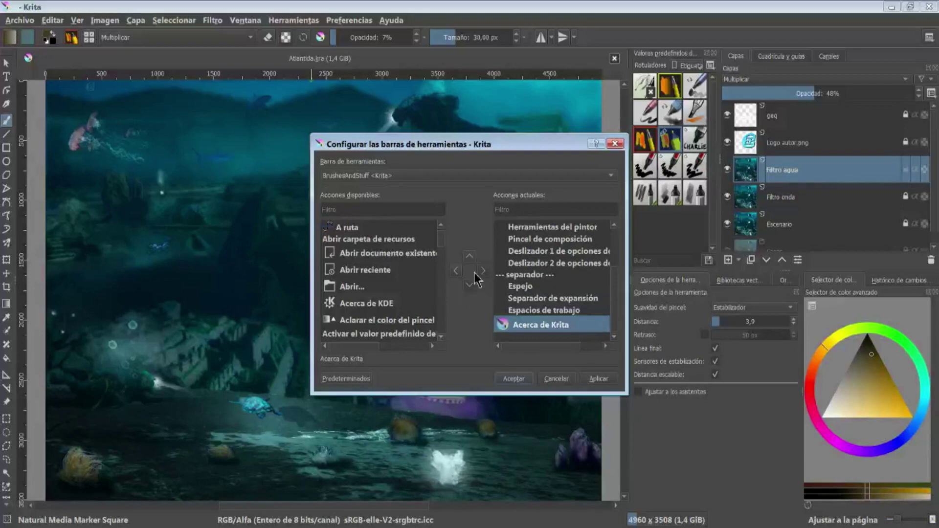
click(469, 256)
click(469, 255)
click(469, 255)
click(470, 286)
click(597, 378)
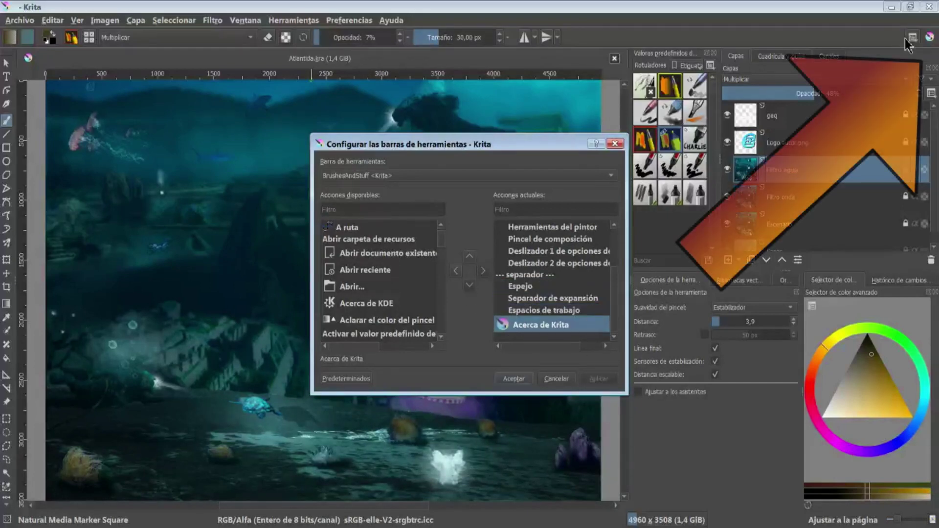
click(455, 271)
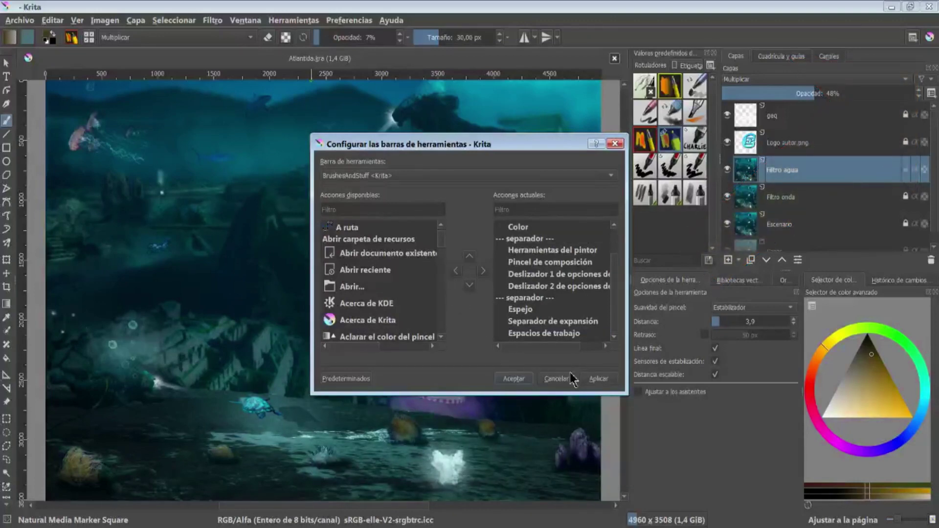
click(409, 177)
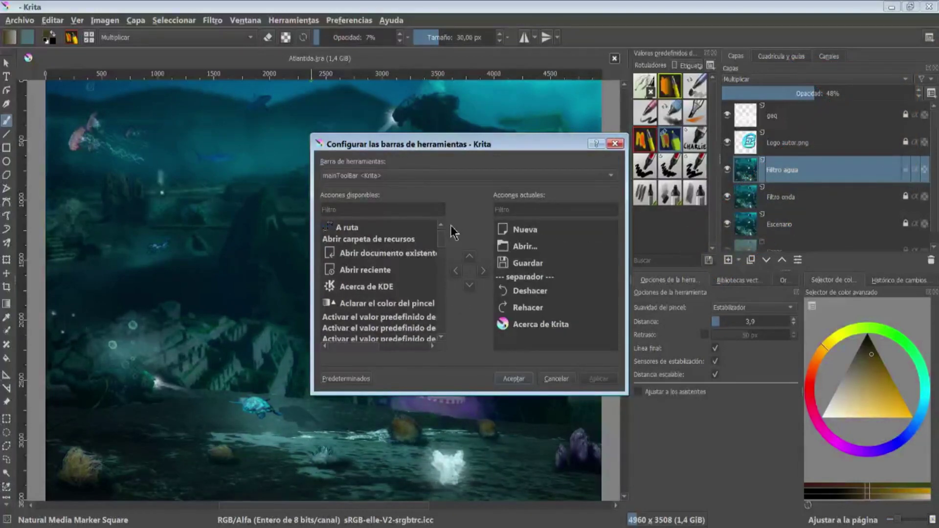
Close the toolbar configuration and turn on the Archivo toolbar from the settings menu
click(513, 380)
click(343, 20)
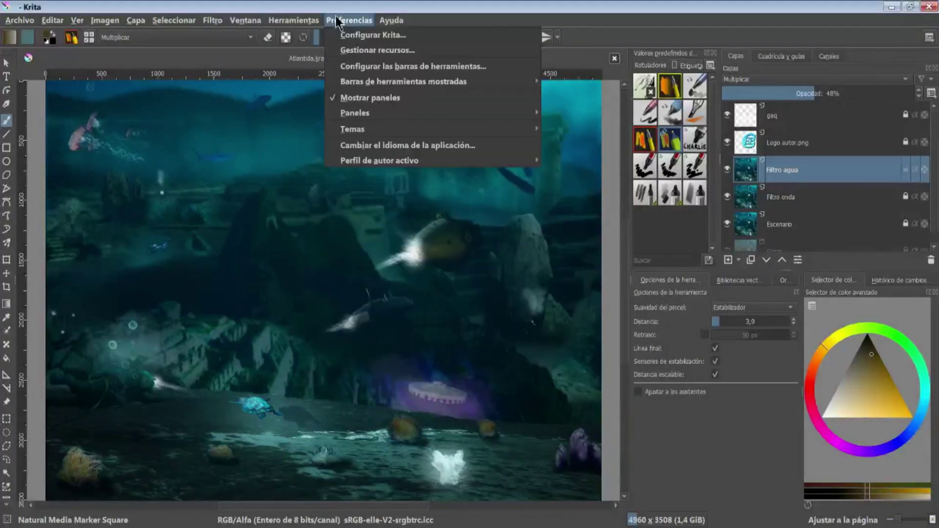
mouse_move(404, 81)
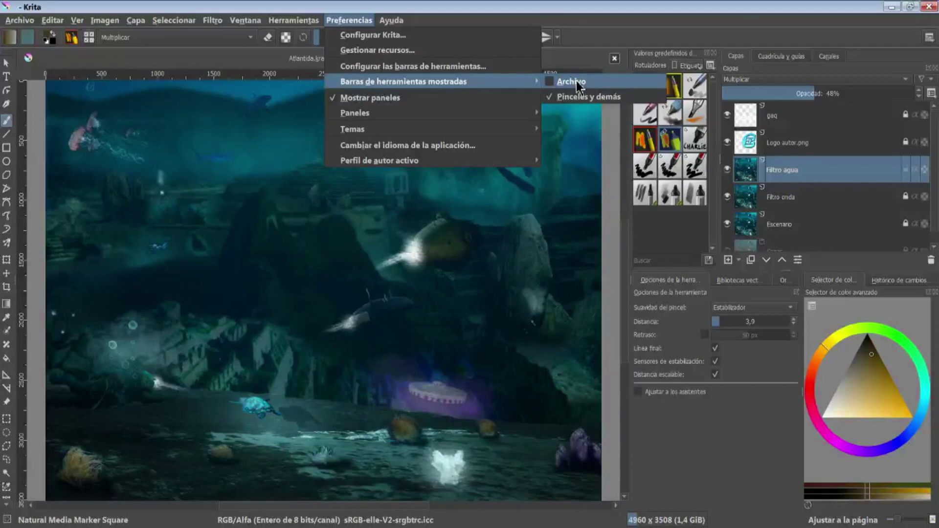
click(576, 81)
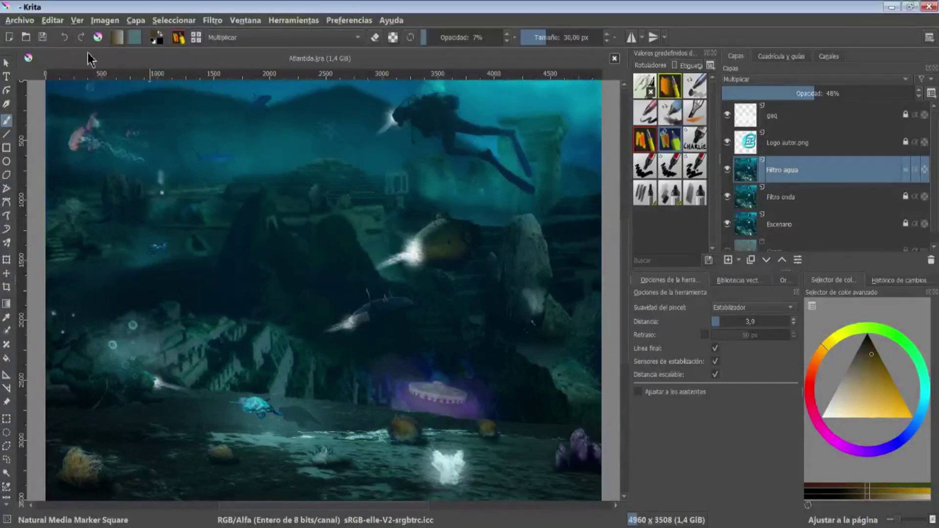
Remove About Krita from the main toolbar's current actions, apply and confirm
click(350, 20)
click(441, 68)
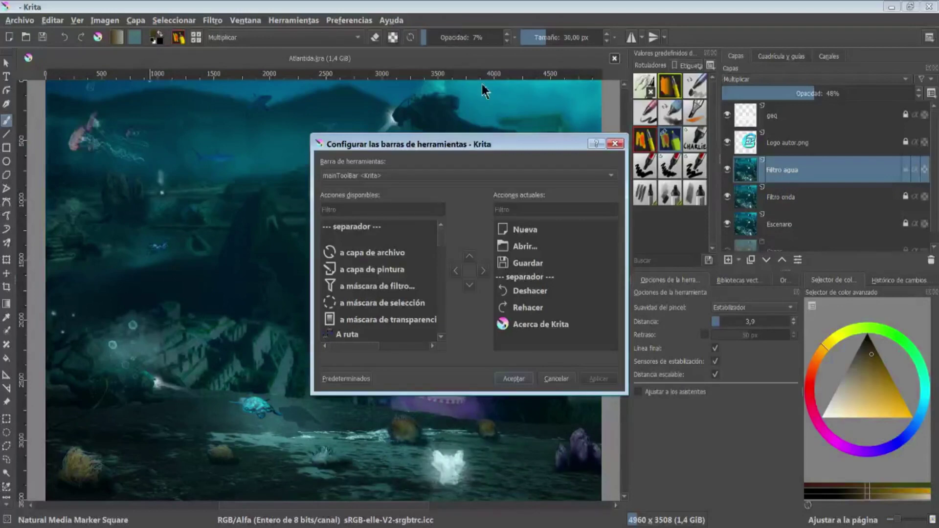
click(541, 324)
click(456, 271)
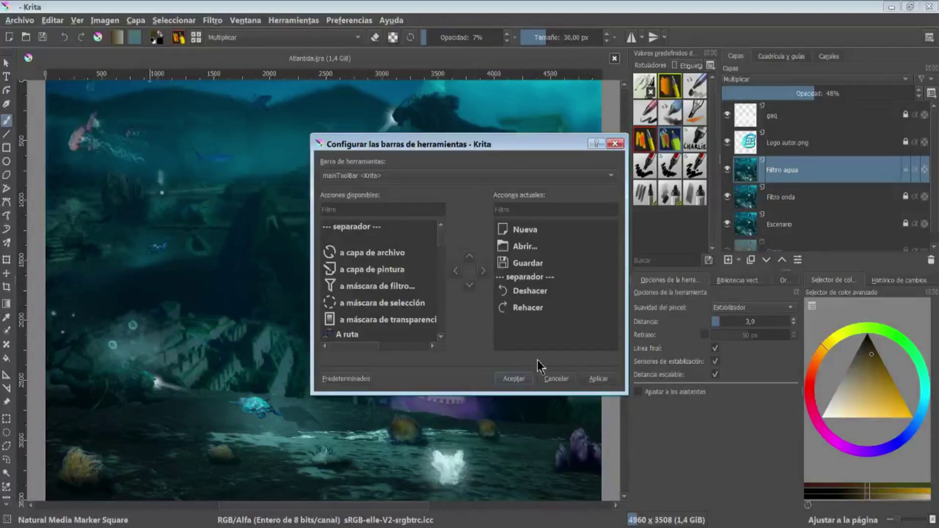
click(598, 379)
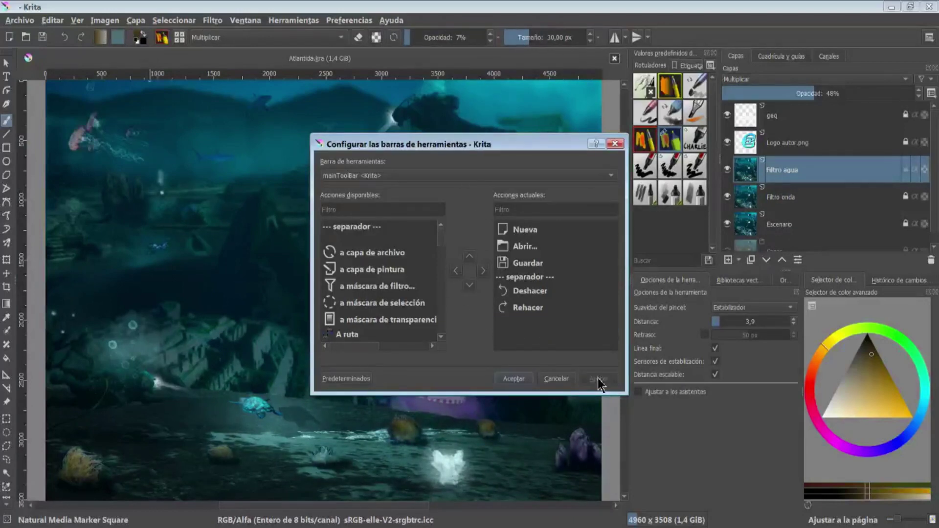
click(519, 380)
click(349, 20)
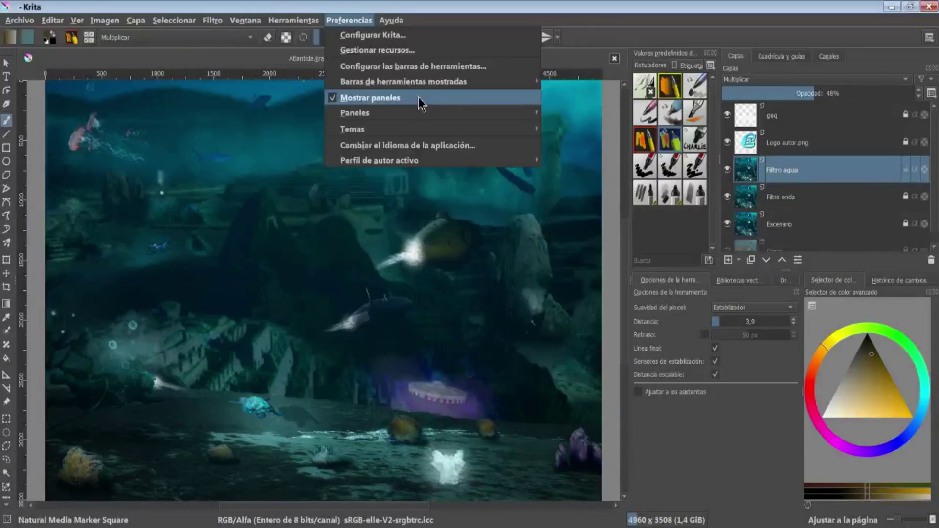
Turn Show Dockers off and back on, then return to the settings menu
click(420, 103)
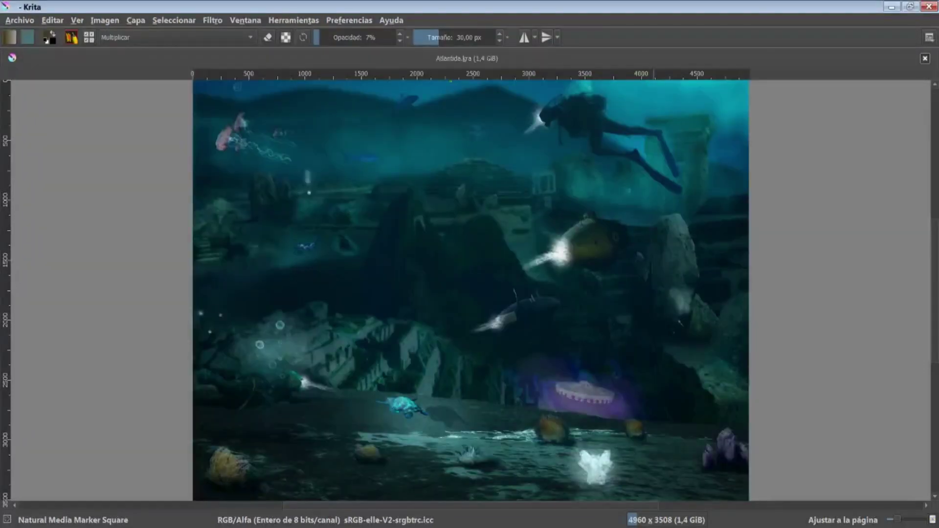
click(348, 20)
click(366, 97)
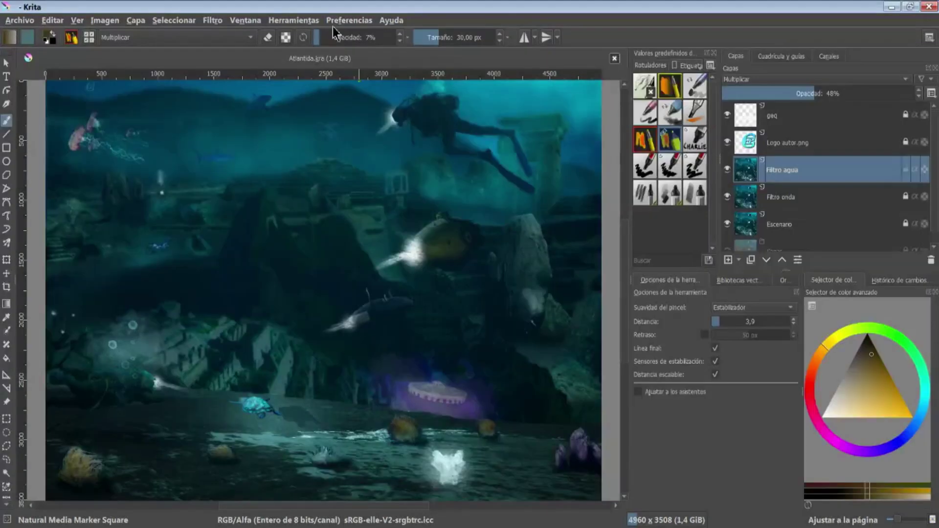
click(365, 20)
mouse_move(355, 113)
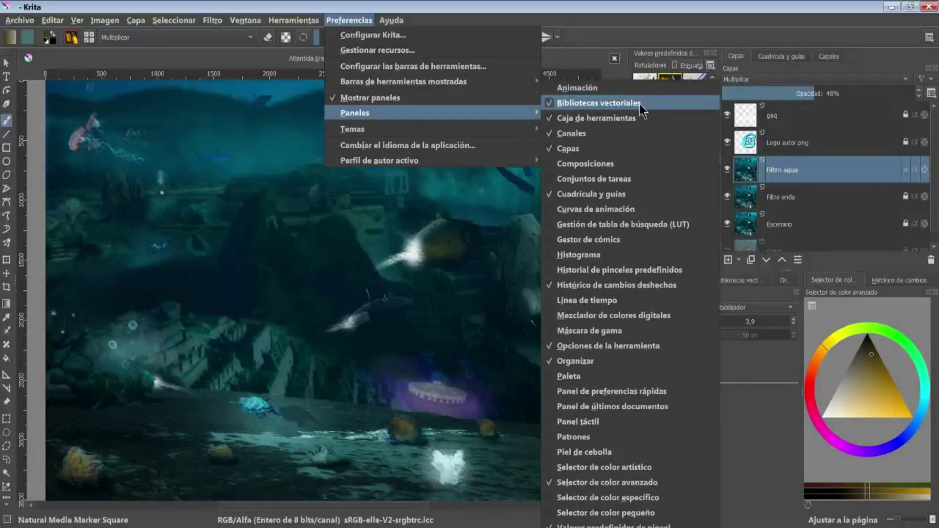
Hide the Toolbox docker, then show it again
click(656, 119)
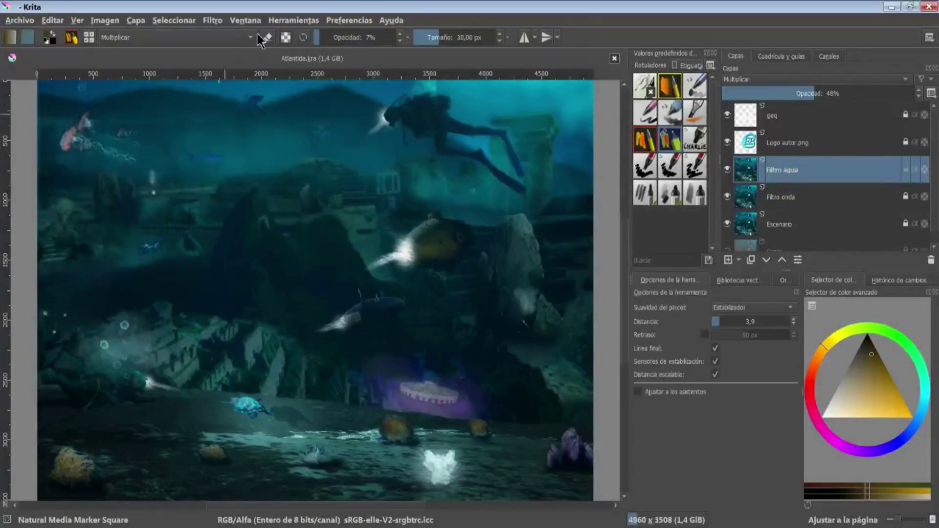
click(345, 19)
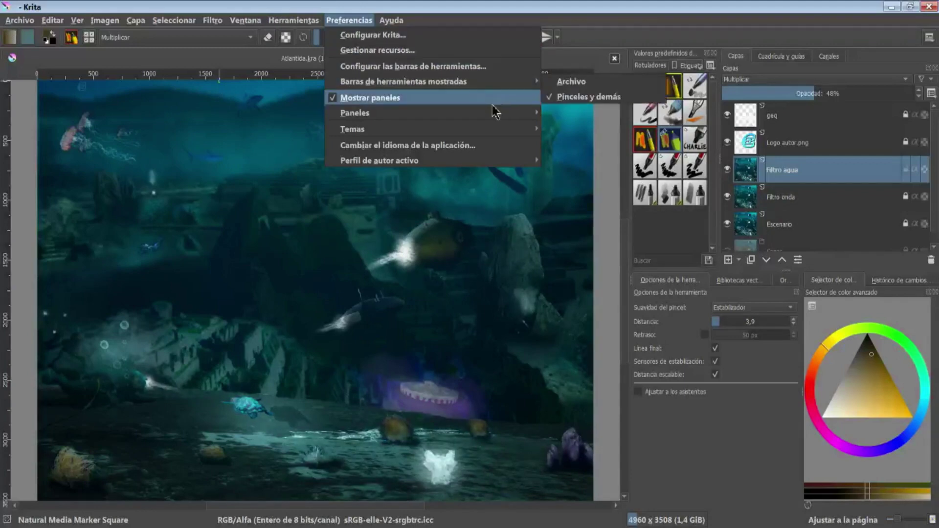
click(547, 118)
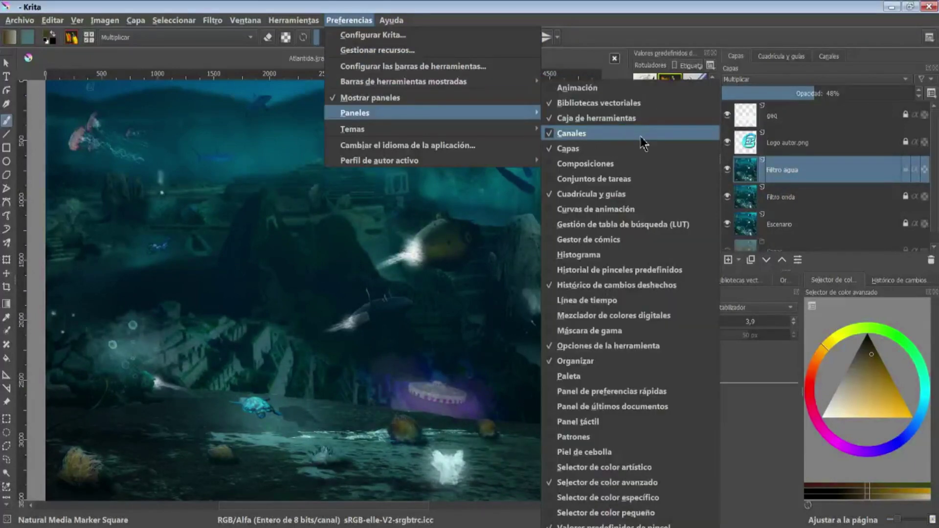
In the Channels docker, hide and restore the Blue, Green and Red channels in turn
click(831, 60)
click(727, 86)
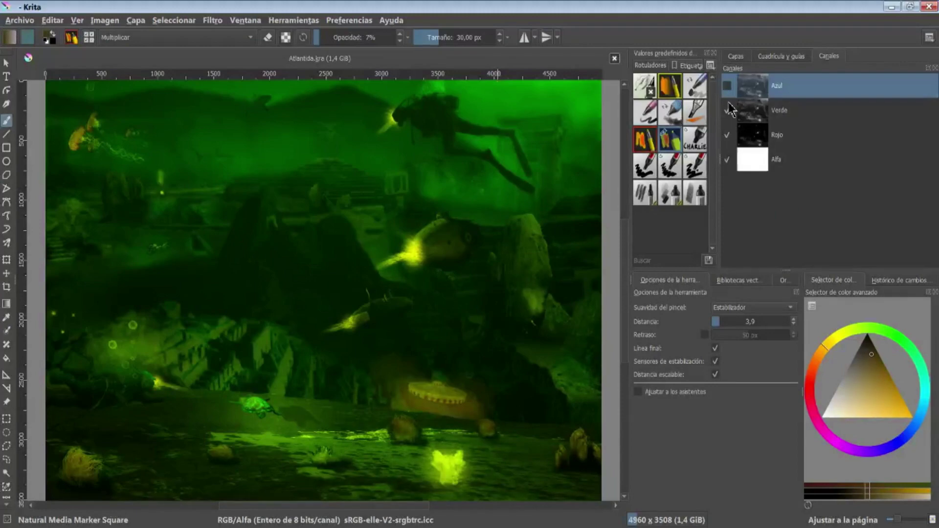
click(727, 87)
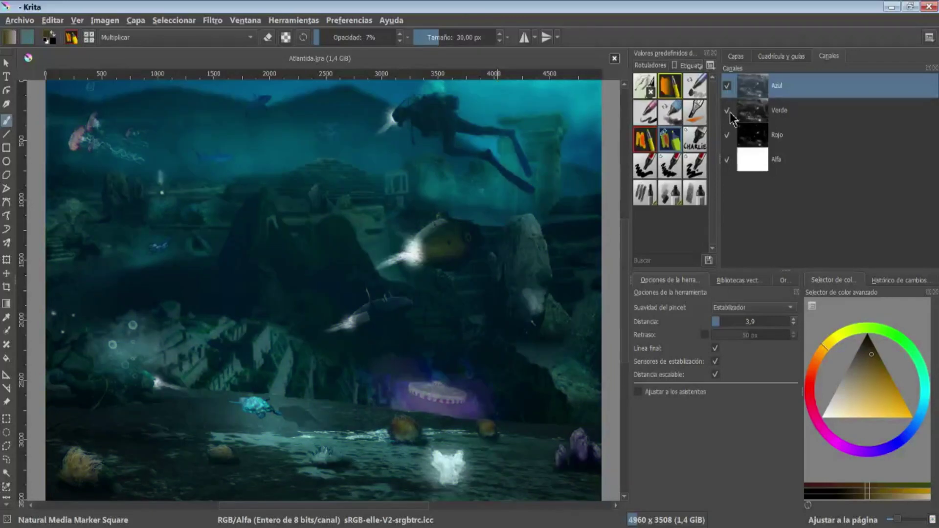
click(727, 111)
click(727, 110)
click(727, 135)
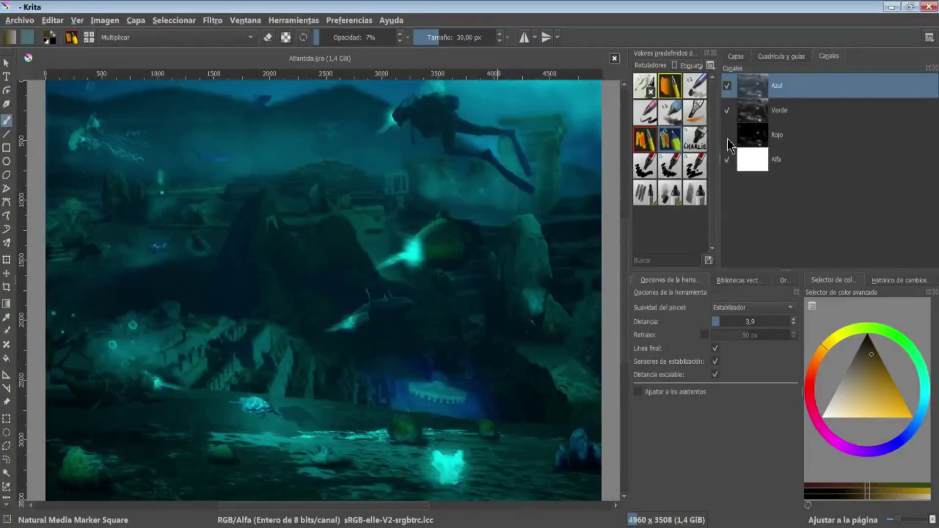
click(727, 137)
Bring the Layers docker back to front and show the Filtro agua layer's context menu
click(349, 20)
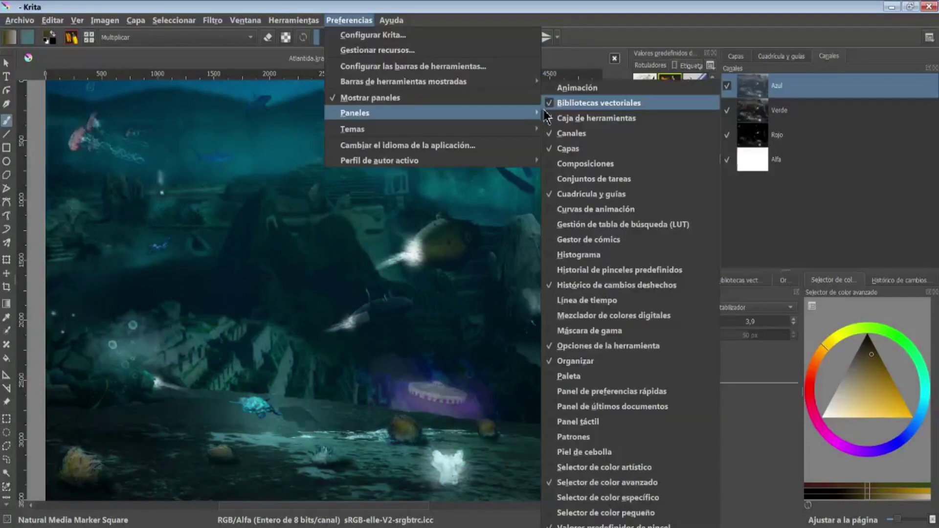
click(589, 153)
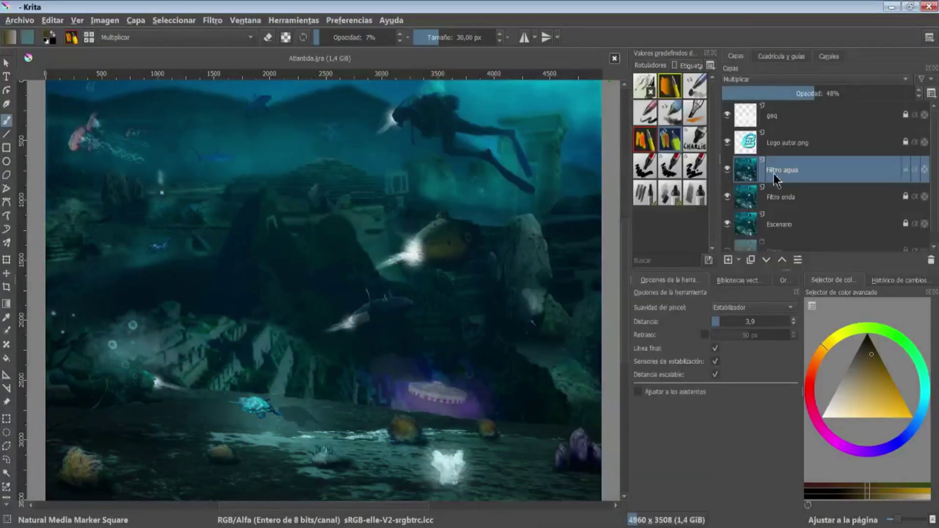
right_click(774, 177)
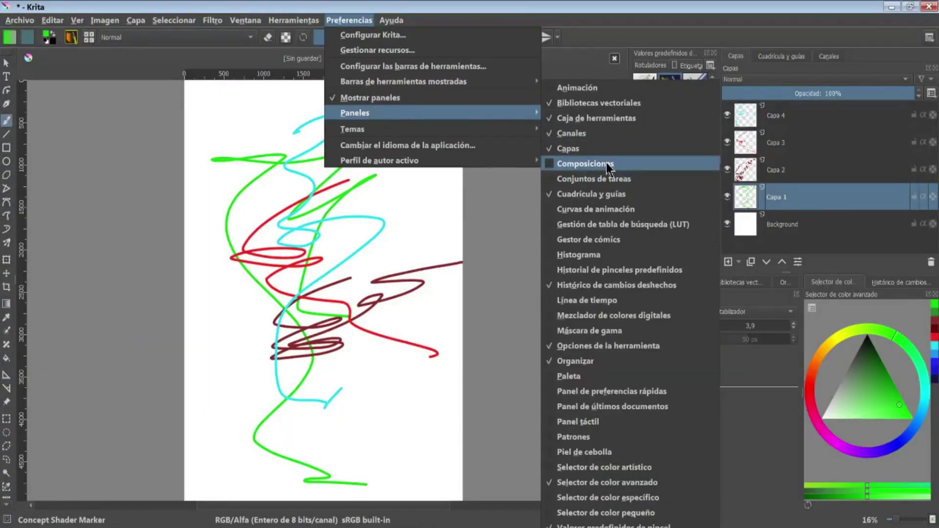
Float the Compositions docker, then move it up-left and make it narrower and taller
click(607, 168)
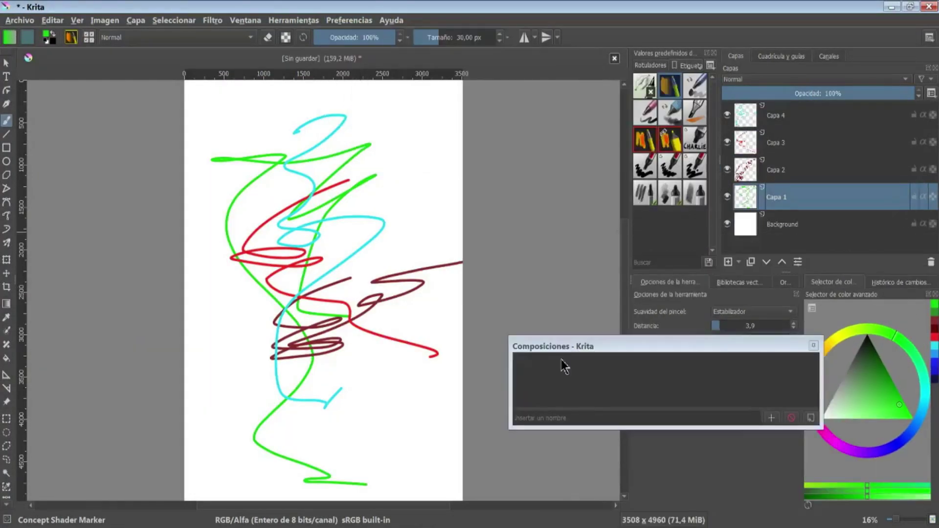
drag(560, 346, 520, 277)
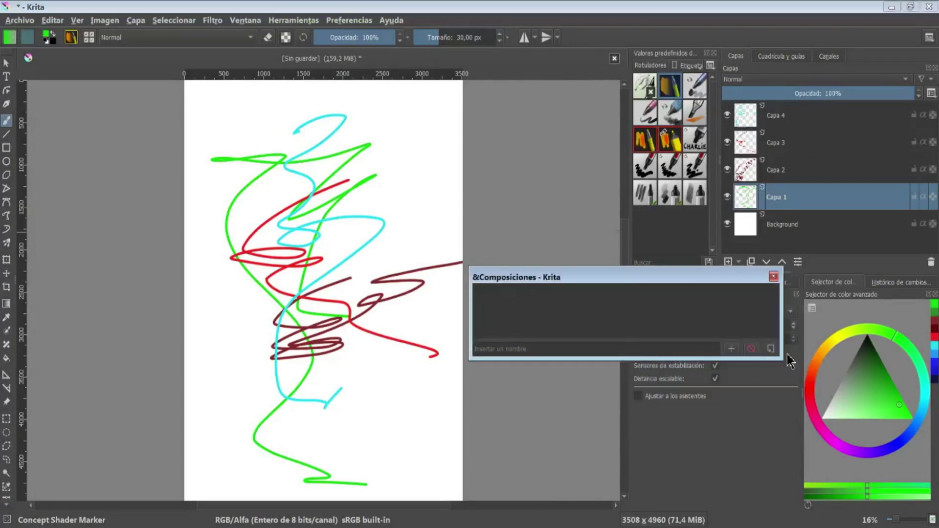
drag(781, 359, 756, 492)
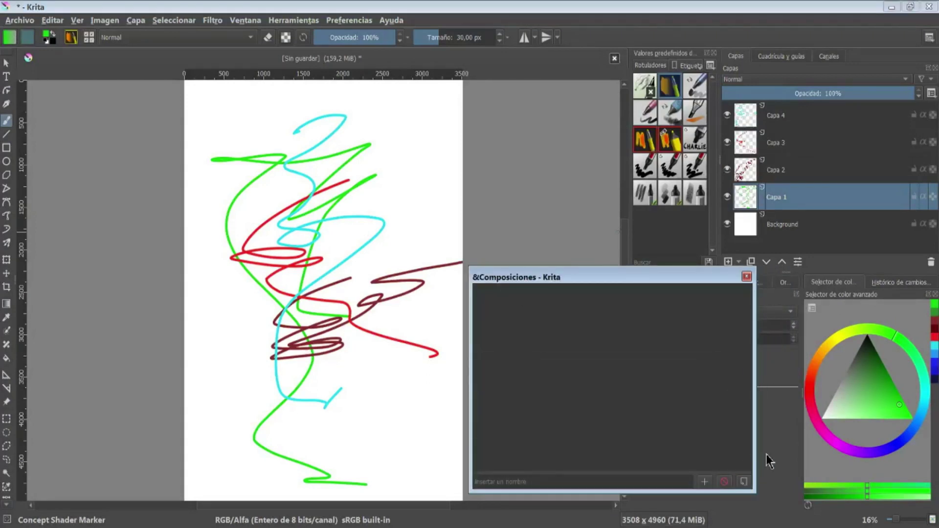
Hide Capa 2, Capa 3 and Capa 4, leaving only Capa 1's green strokes visible
click(727, 196)
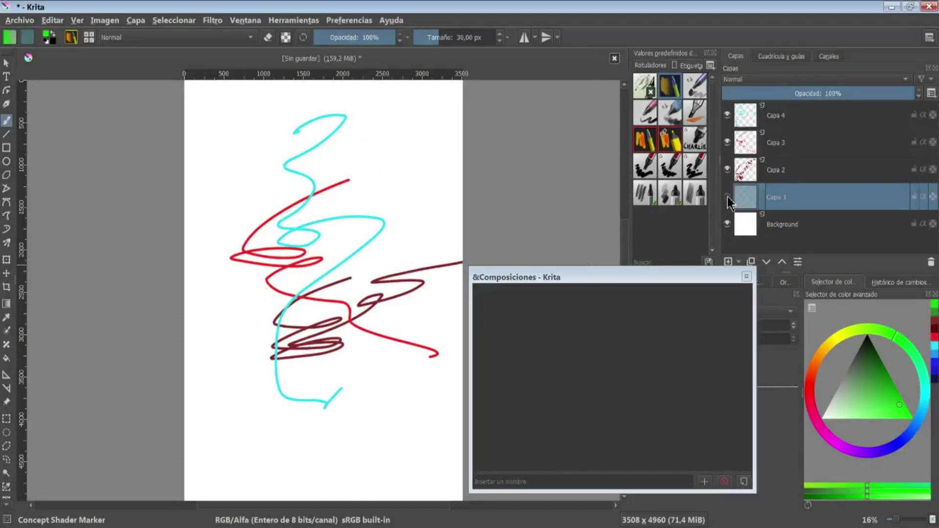
click(727, 197)
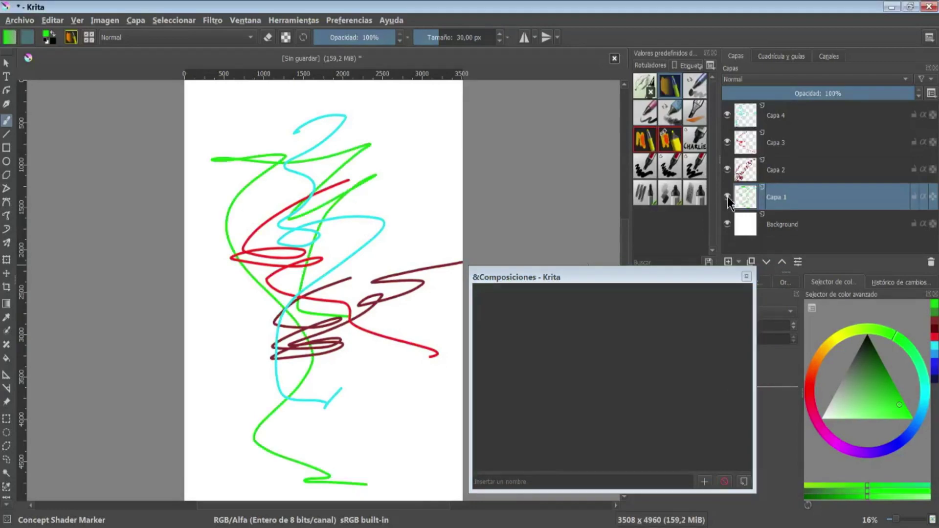
click(727, 169)
click(727, 141)
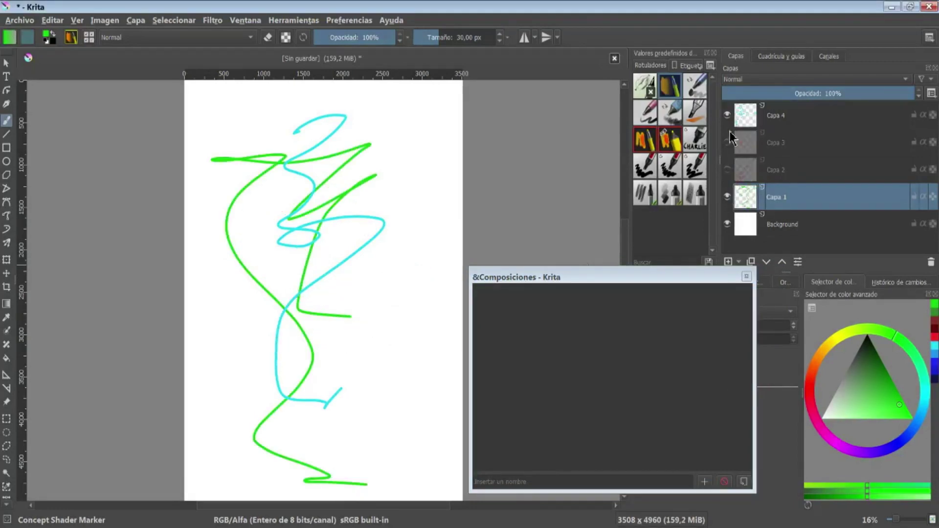
click(728, 115)
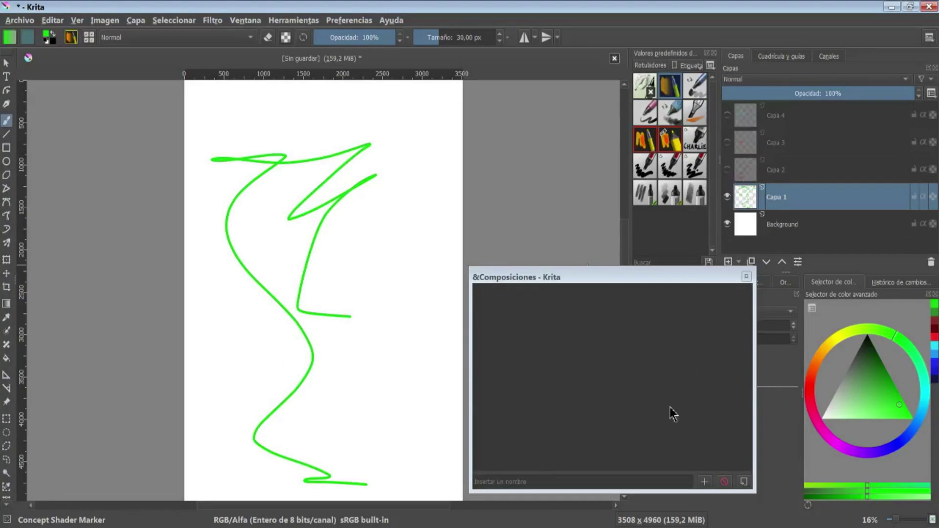
Save the current layer view as compositions verde and 001
click(582, 481)
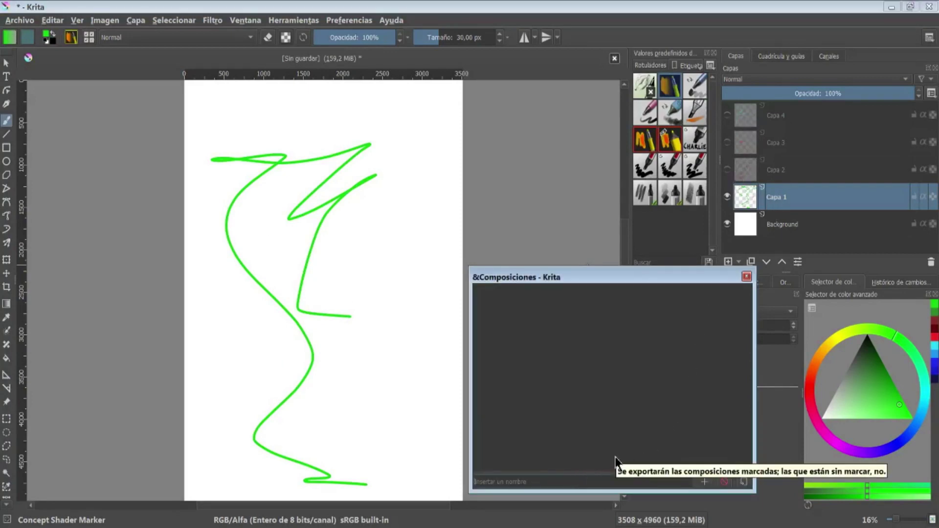
text(verde)
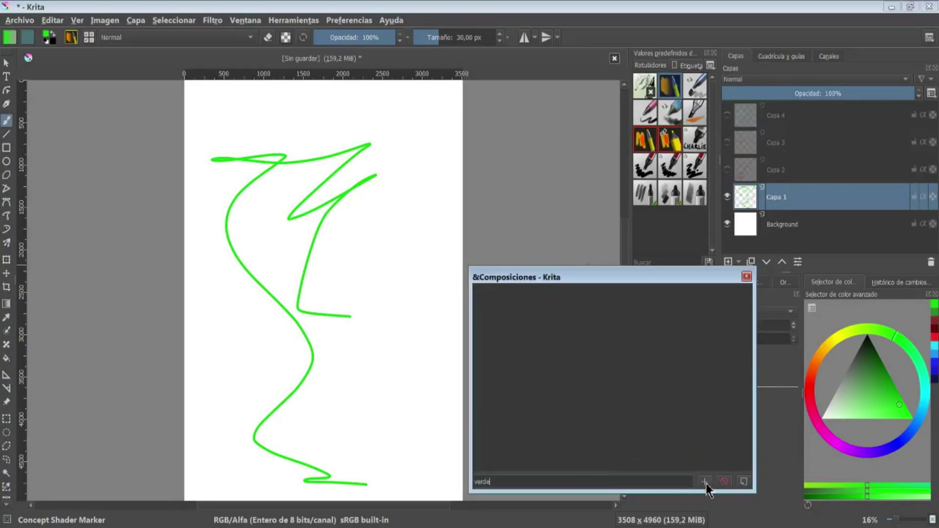
click(705, 482)
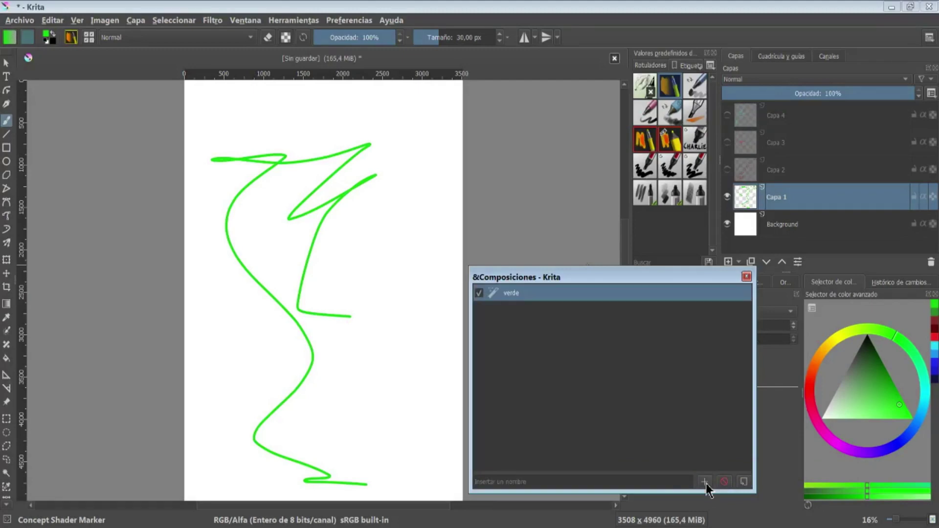
click(705, 483)
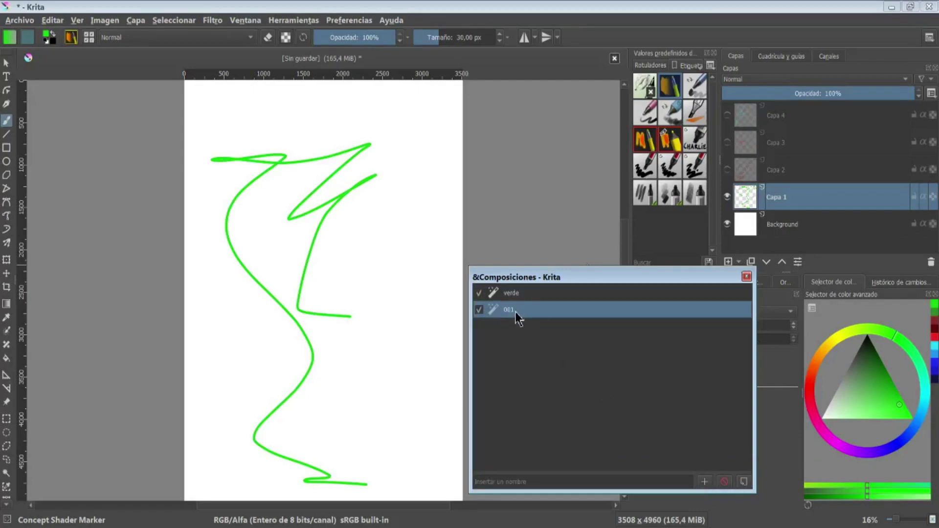
Delete the 001 composition, show only the red strokes, and save them as composition 'rojos'
click(726, 485)
click(727, 169)
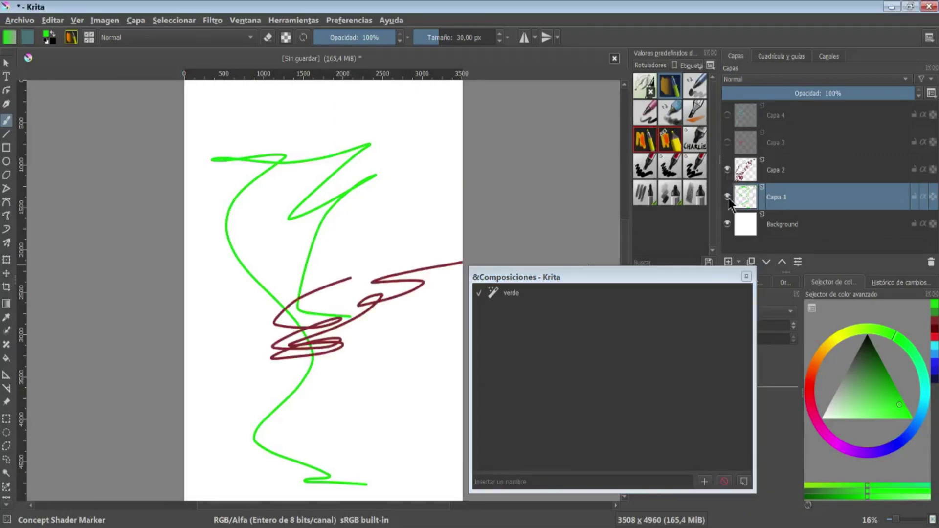
click(728, 196)
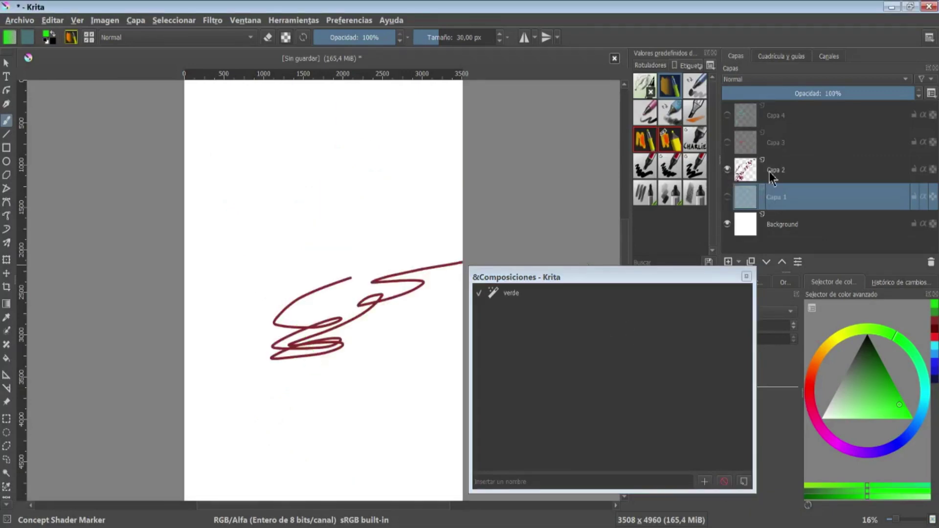
click(788, 145)
click(727, 142)
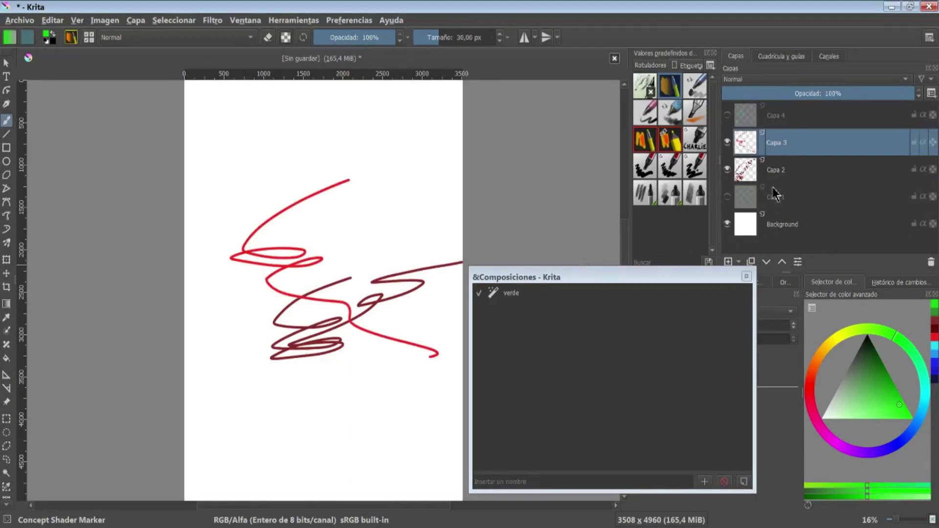
click(601, 463)
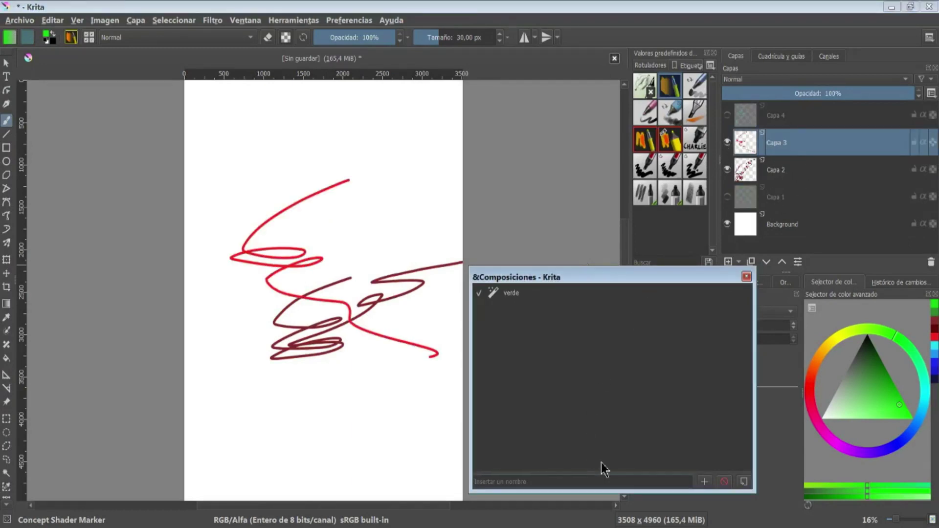
text(rojos)
click(704, 482)
Show only Capa 4's cyan strokes and save that view as composition 'azul'
click(727, 142)
click(727, 169)
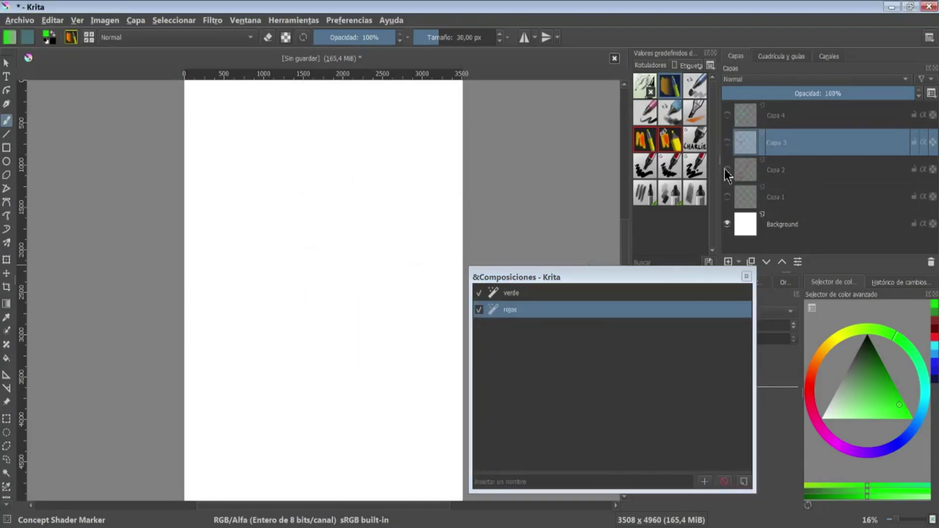
click(727, 115)
click(783, 115)
click(541, 482)
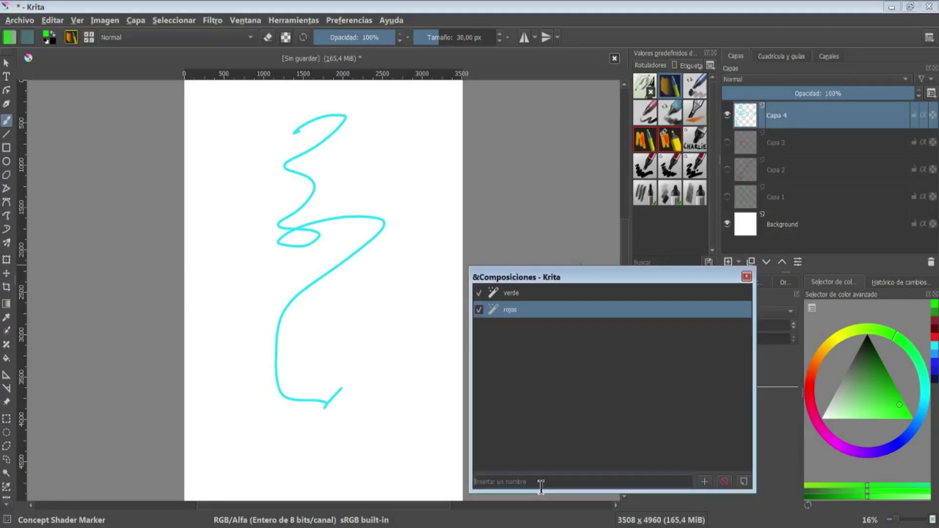
text(azul)
click(704, 481)
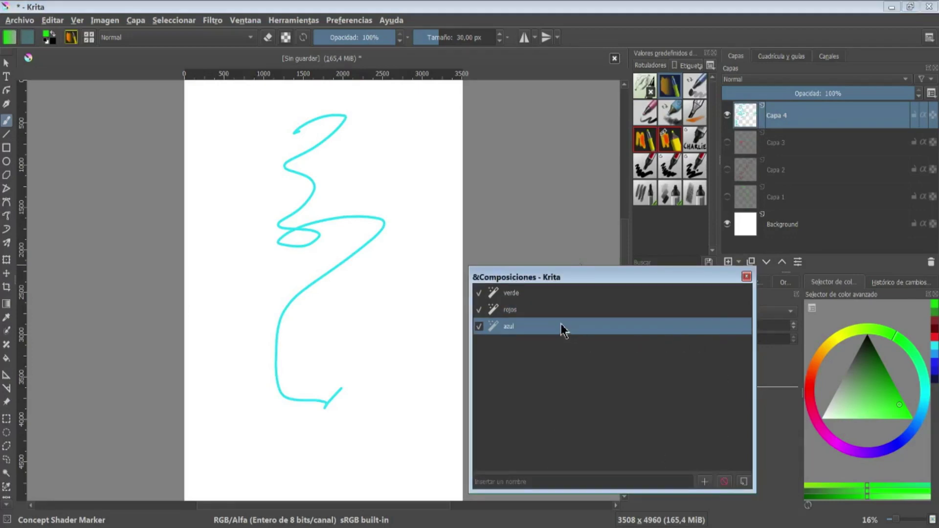
Switch between the rojos, verde and azul compositions, ending on rojos
click(727, 115)
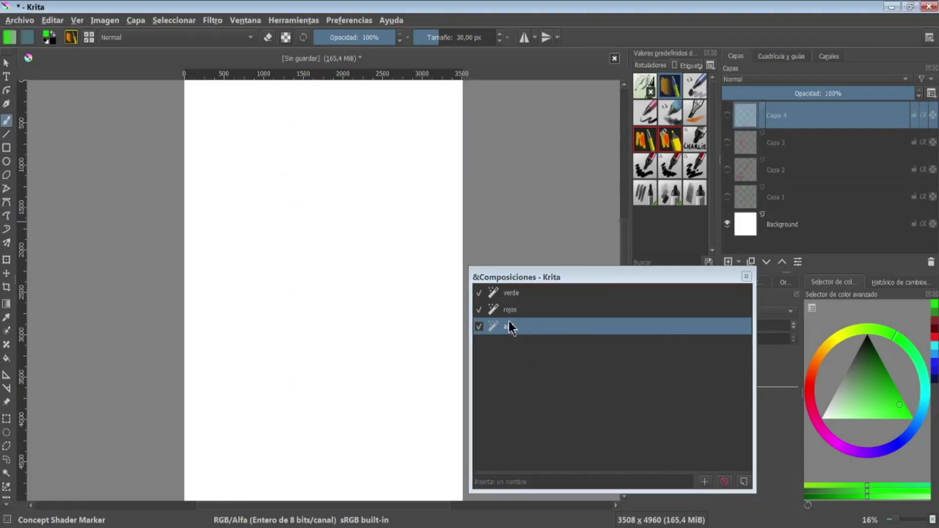
click(532, 310)
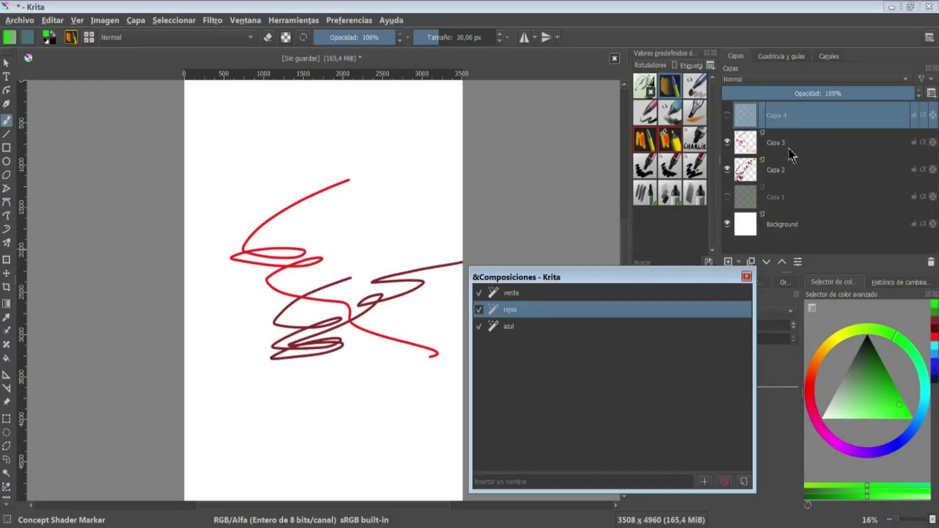
click(806, 150)
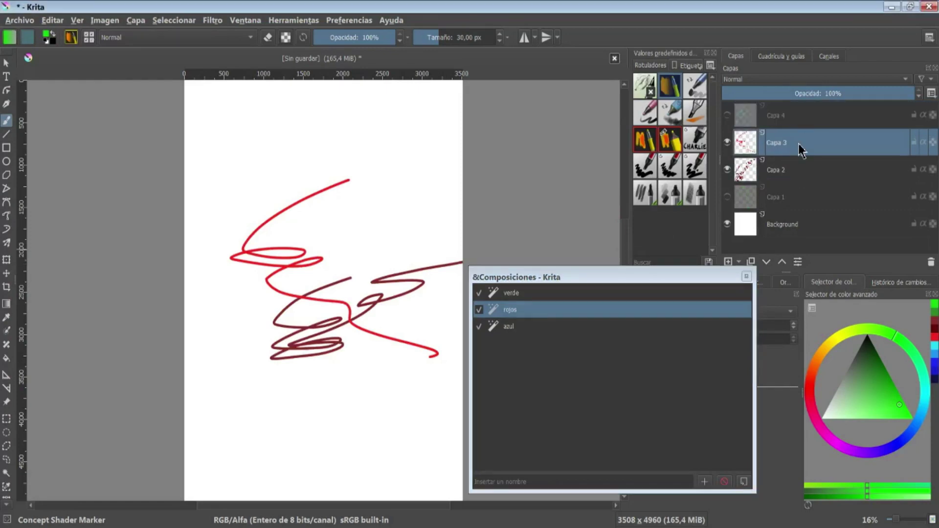
click(794, 171)
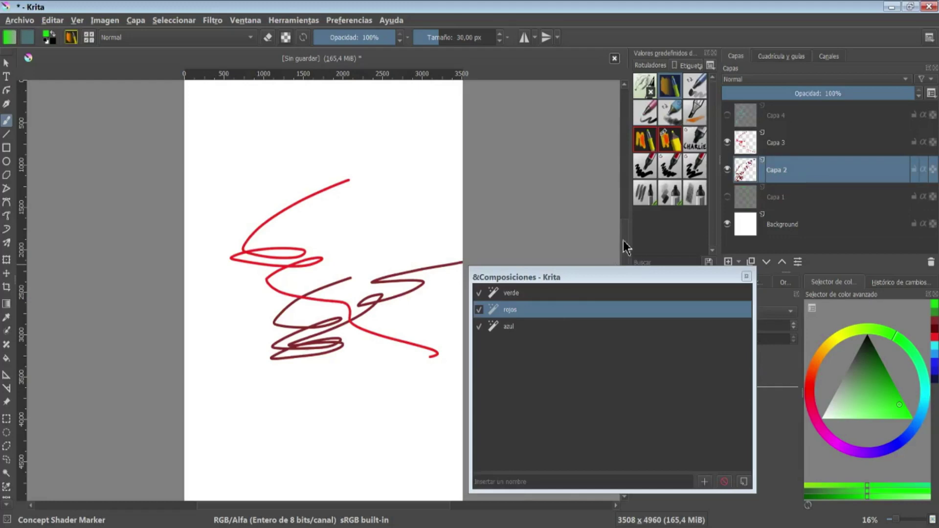
click(544, 295)
click(530, 324)
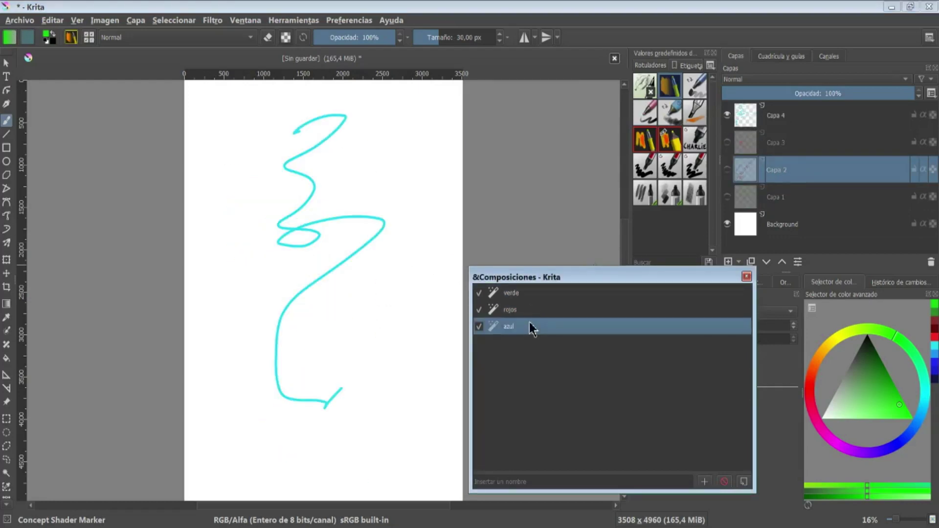
click(531, 310)
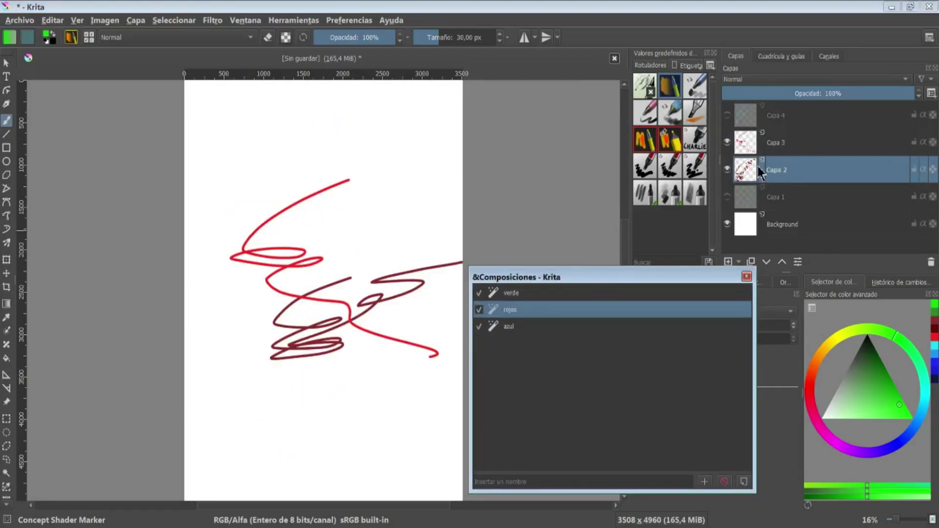
Hide Capa 2's dark-red strokes, update rojos to match, and check it against azul
right_click(696, 317)
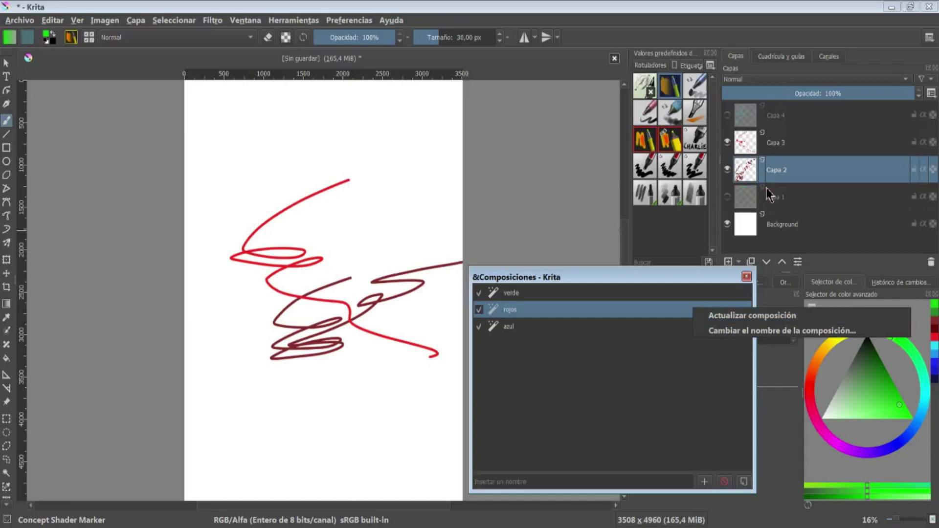
click(774, 166)
click(728, 169)
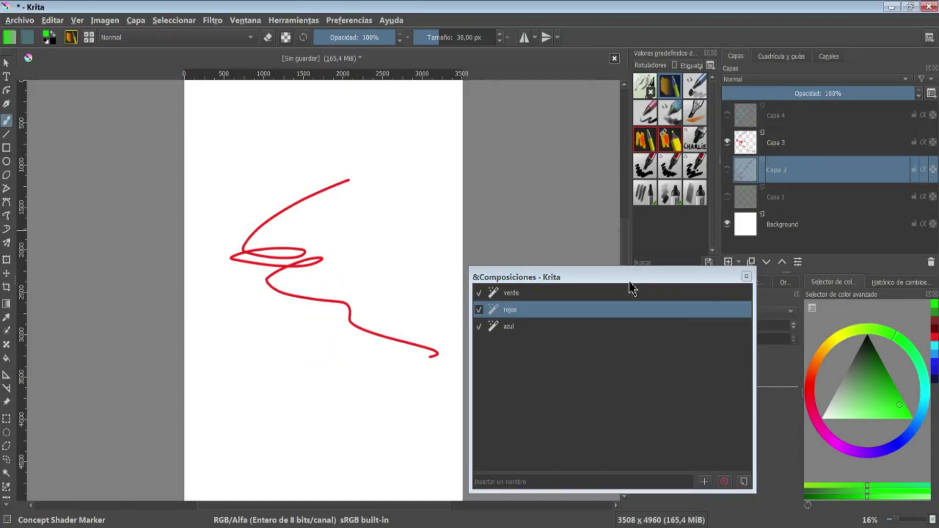
right_click(609, 309)
click(636, 317)
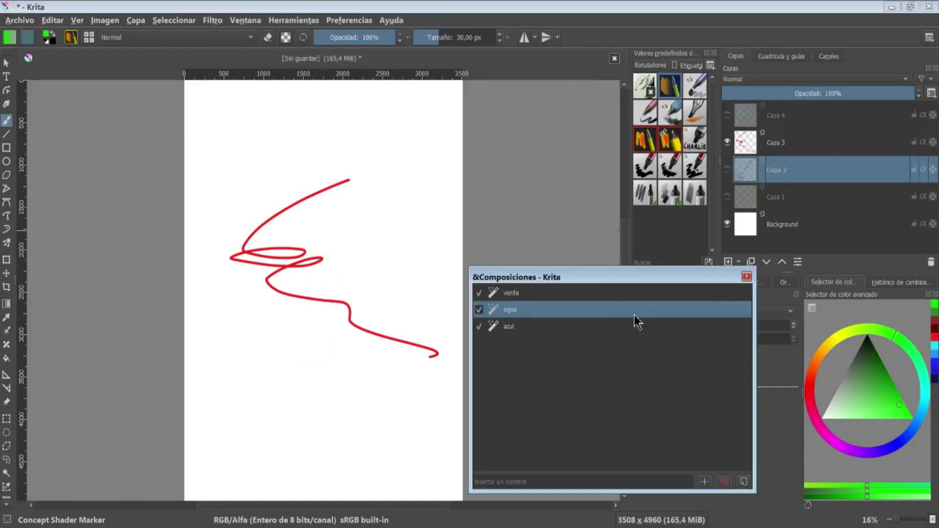
click(521, 328)
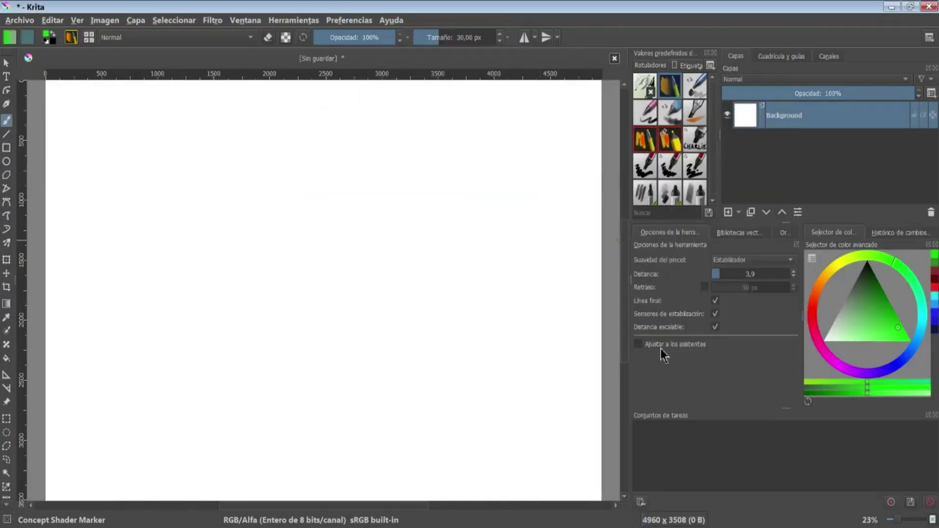
Float and resize the task sets docker, then paint a green scribble on the canvas
double_click(650, 416)
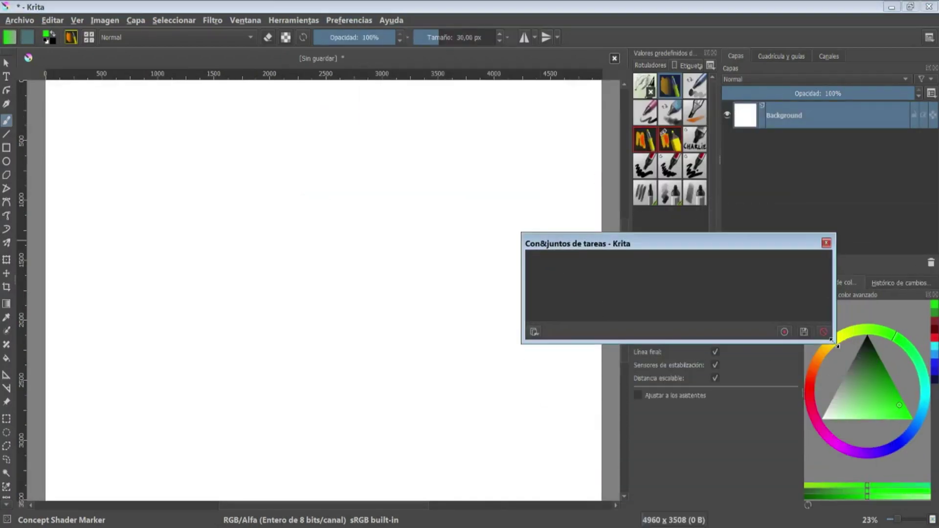
drag(835, 343, 774, 485)
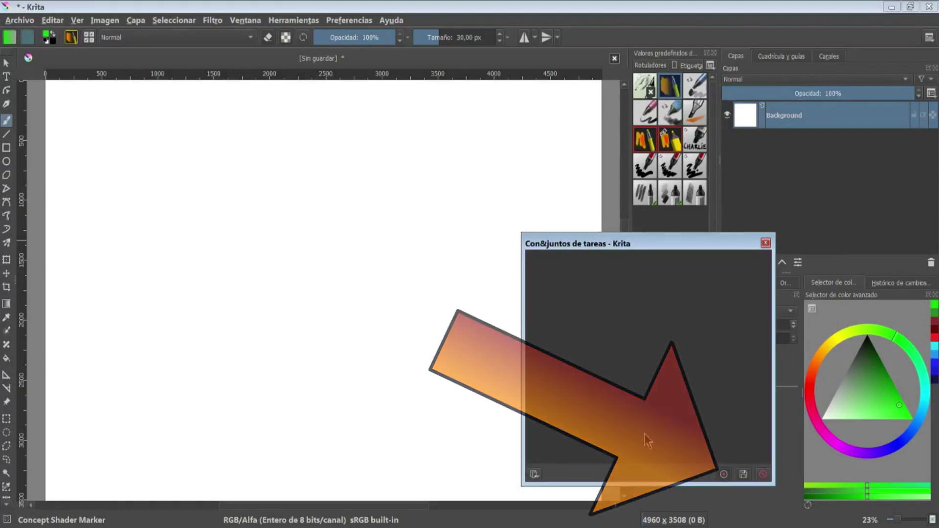
mouse_move(179, 210)
mouse_down()
mouse_move(201, 287)
mouse_move(382, 171)
mouse_up()
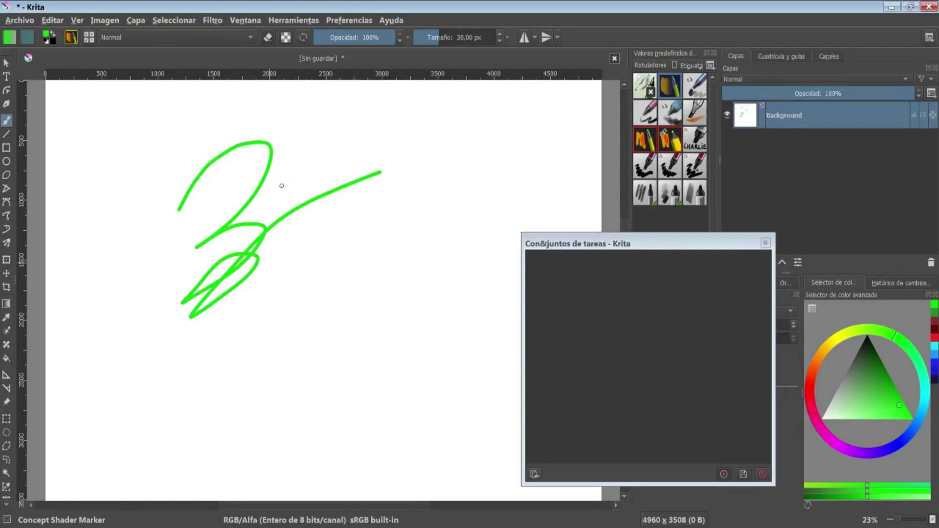
Flood-fill the canvas green and add a new paint layer above Background
click(7, 361)
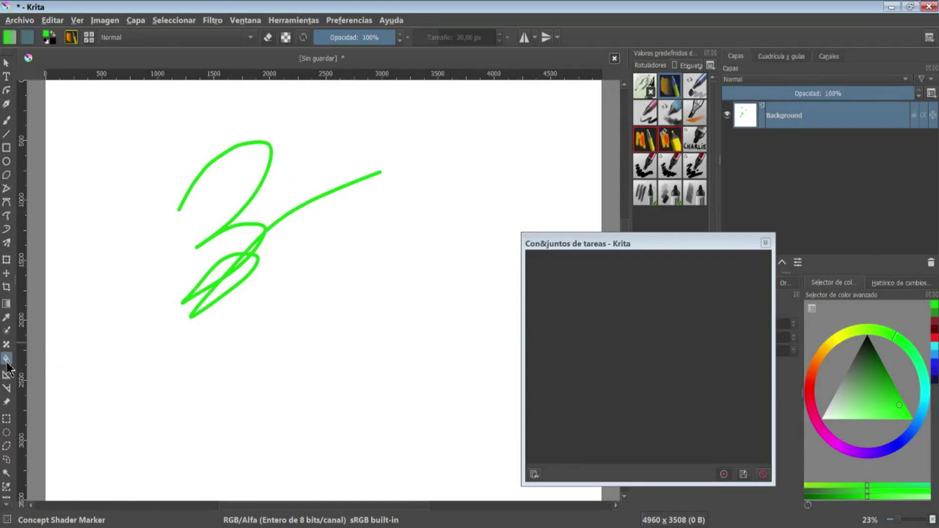
click(135, 331)
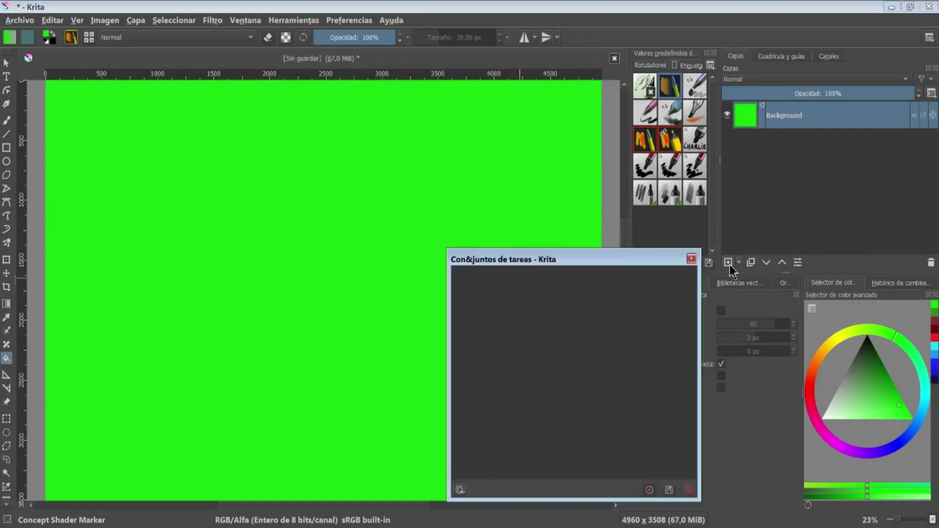
click(728, 263)
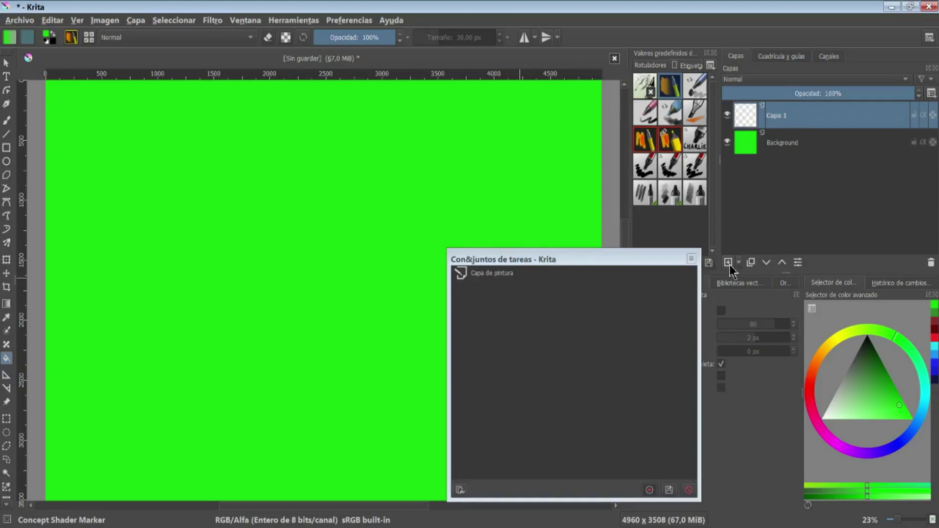
Erase a zigzag through the green background with a larger eraser brush, then undo it
click(7, 120)
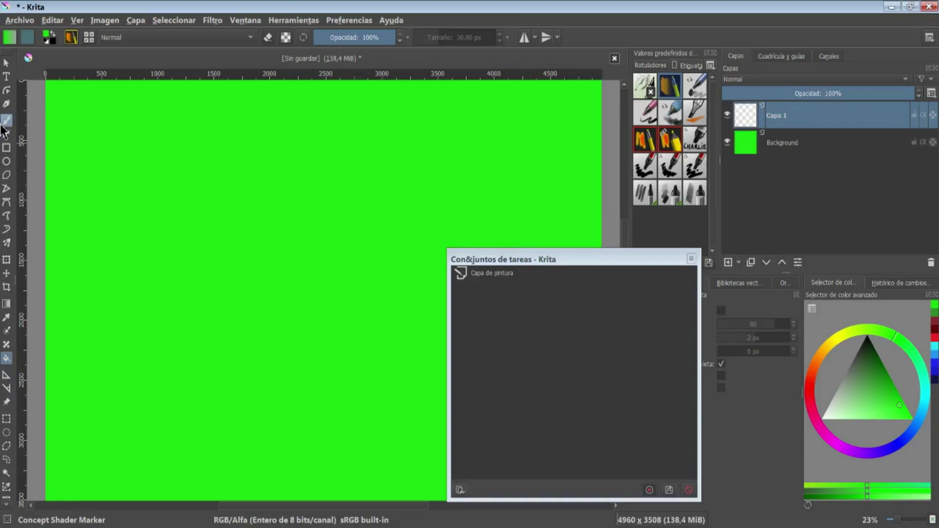
click(268, 39)
click(644, 112)
click(783, 143)
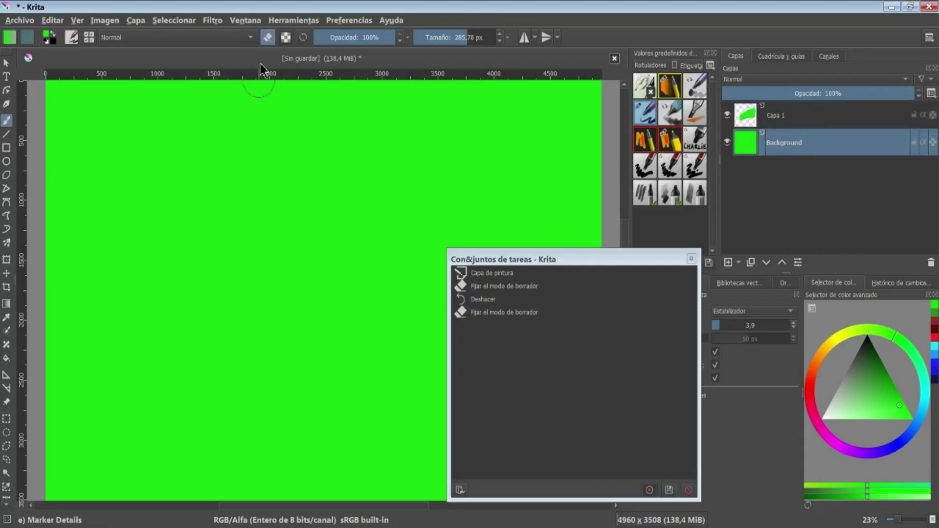
mouse_move(203, 188)
mouse_down()
mouse_move(257, 203)
mouse_move(313, 294)
mouse_move(369, 271)
mouse_up()
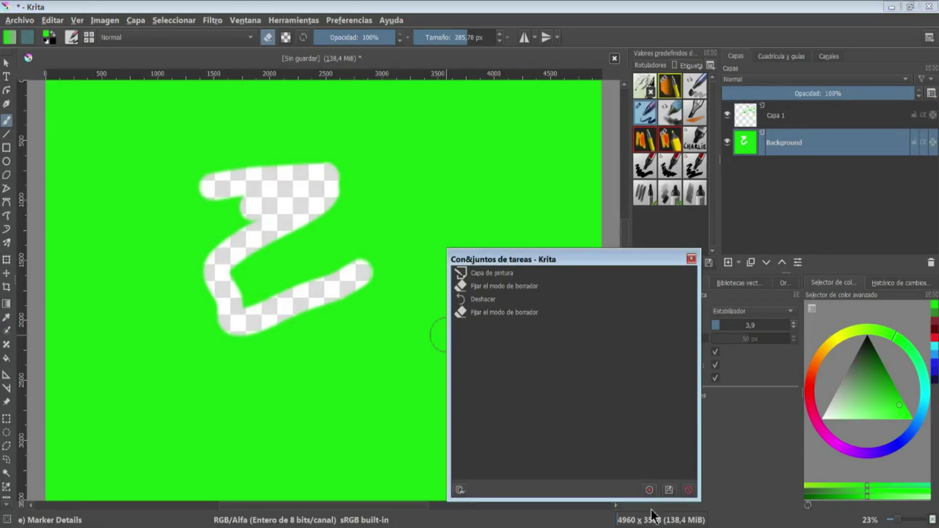
click(486, 300)
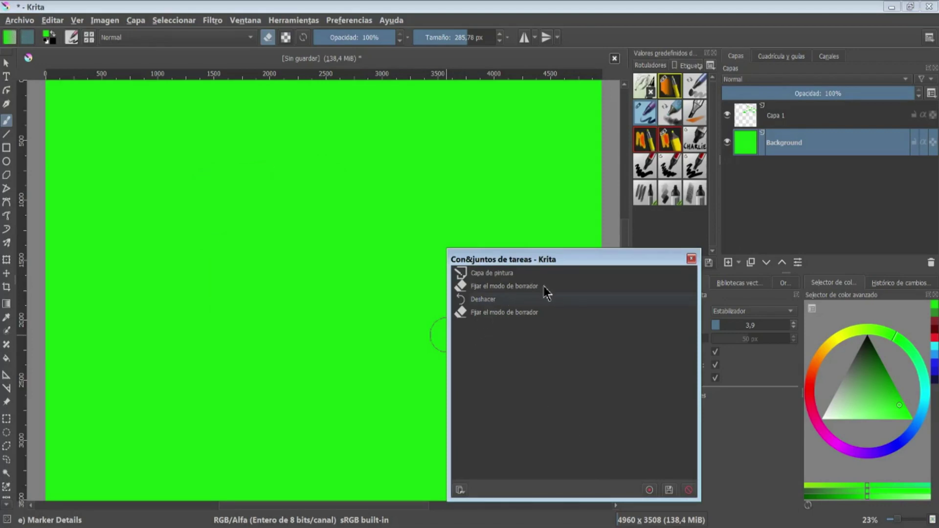
Replay the eraser-mode and add-layer task-set steps to create Capa 2, then cancel saving the task set
click(544, 286)
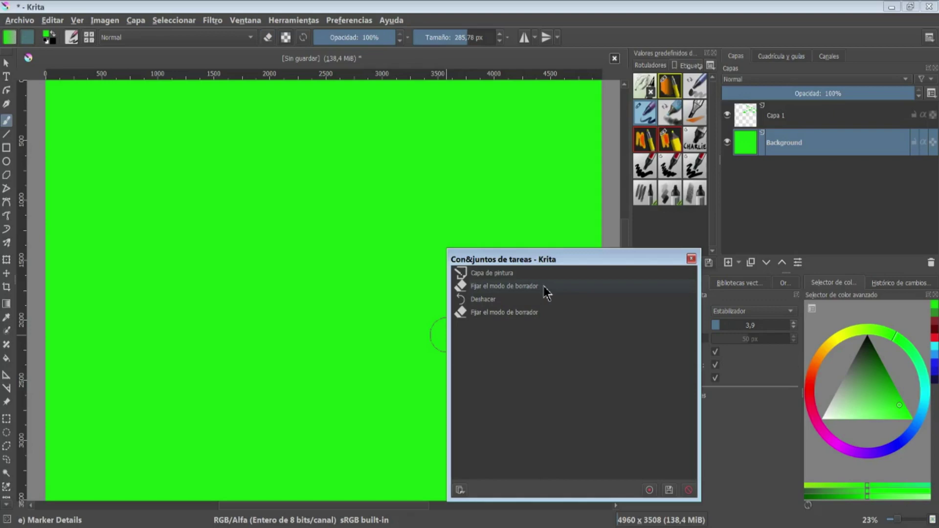
click(523, 273)
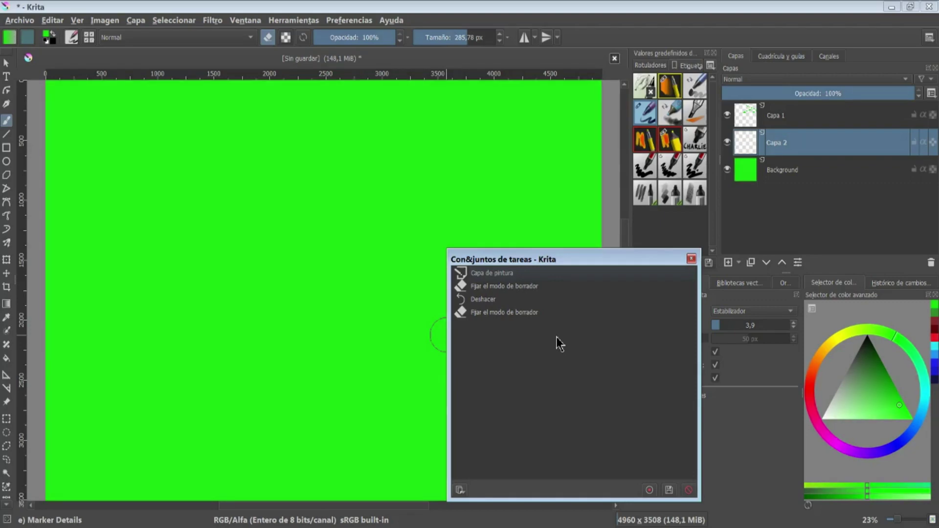
click(460, 490)
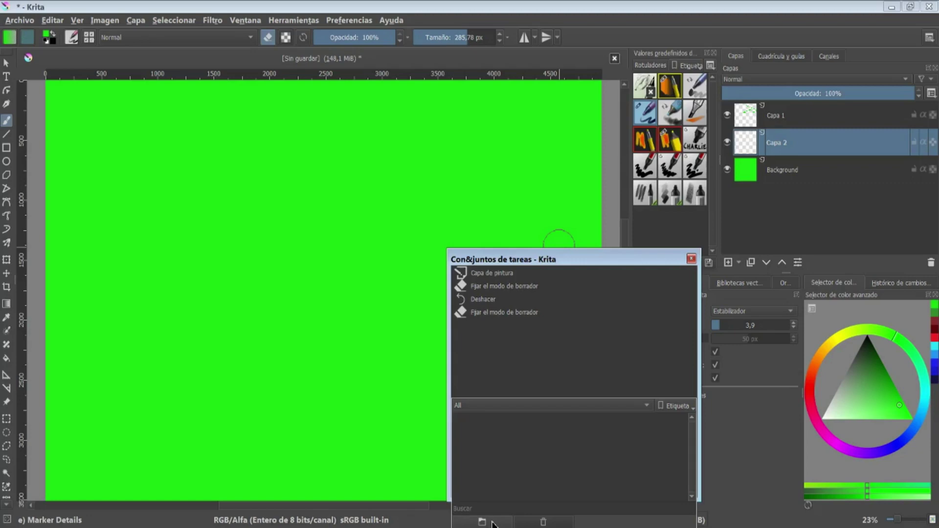
click(491, 522)
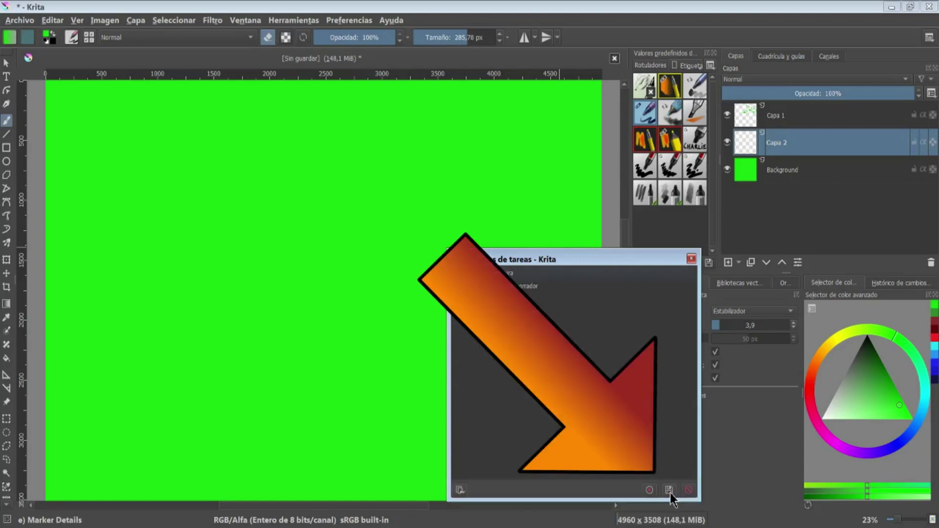
click(669, 490)
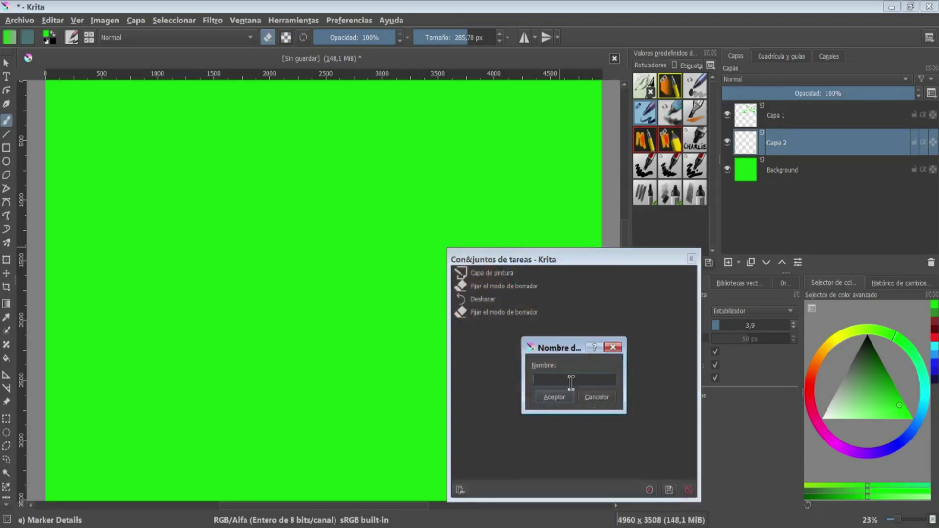
click(597, 397)
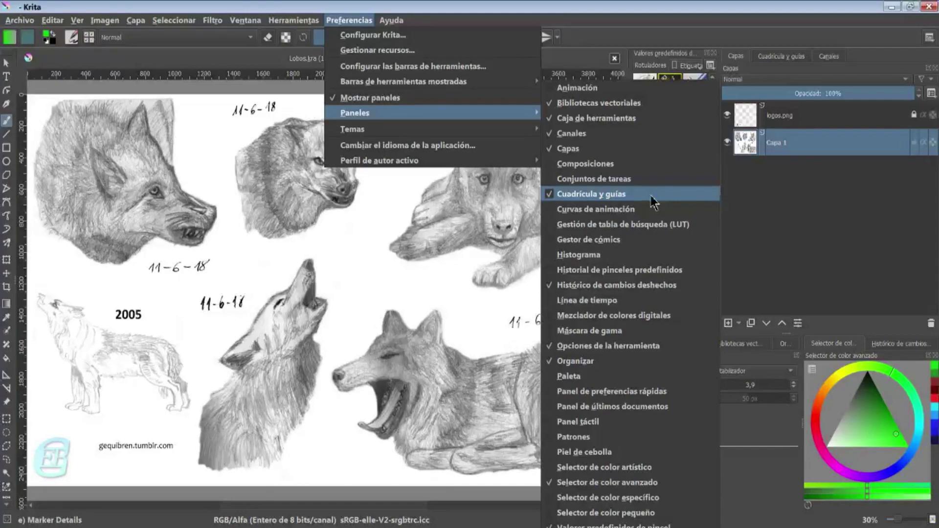
Open and enlarge the LUT management docker, enabling OpenColorIO with the OCIO engine
click(651, 195)
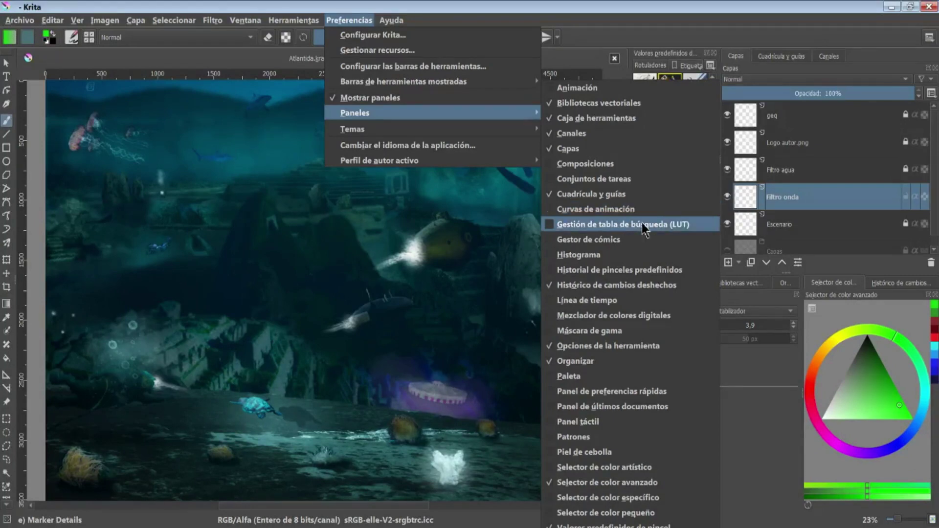
click(643, 233)
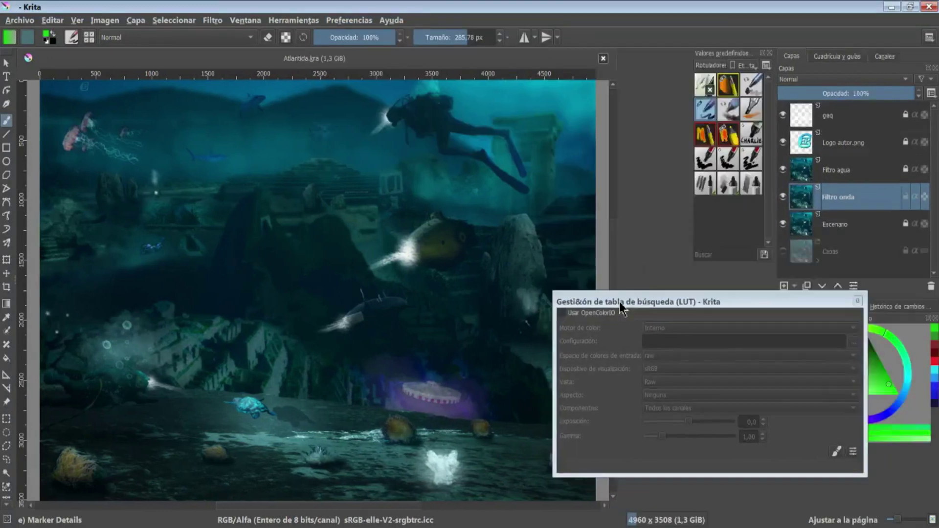
drag(785, 384, 790, 487)
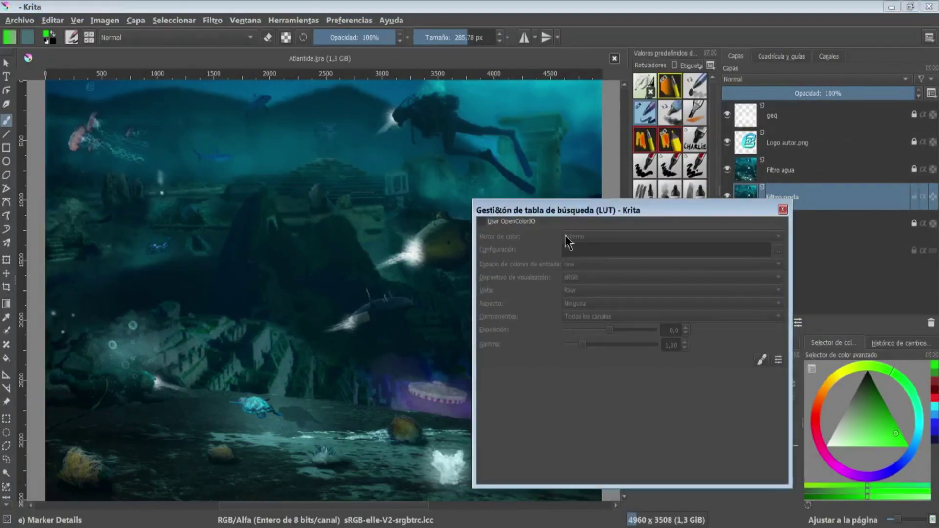
click(504, 223)
click(618, 235)
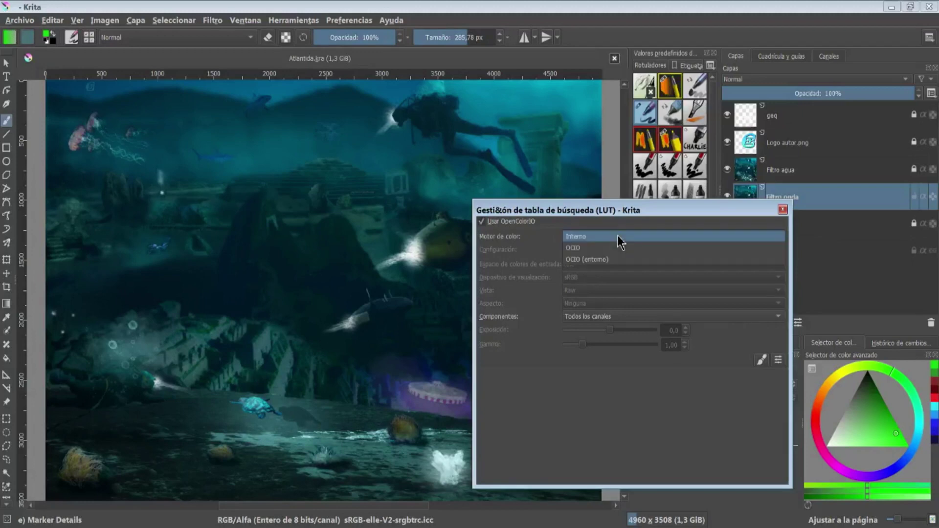
click(615, 247)
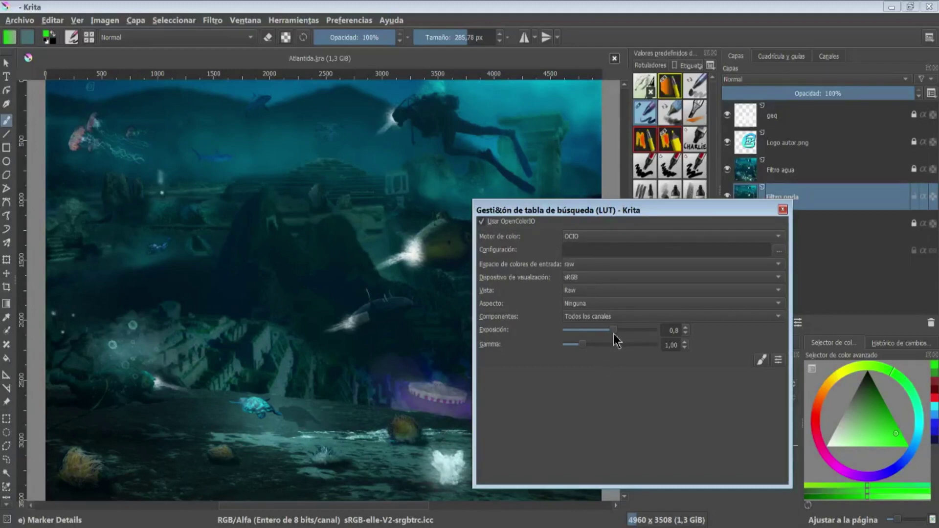
Raise display exposure and gamma to 1,22, turn OpenColorIO off, and enlarge the comics manager
drag(611, 333, 614, 334)
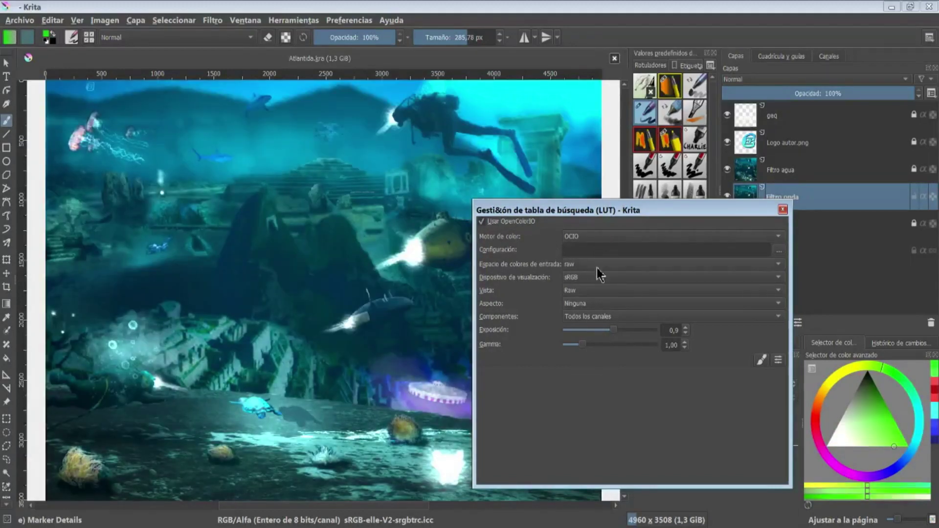
drag(582, 344, 586, 345)
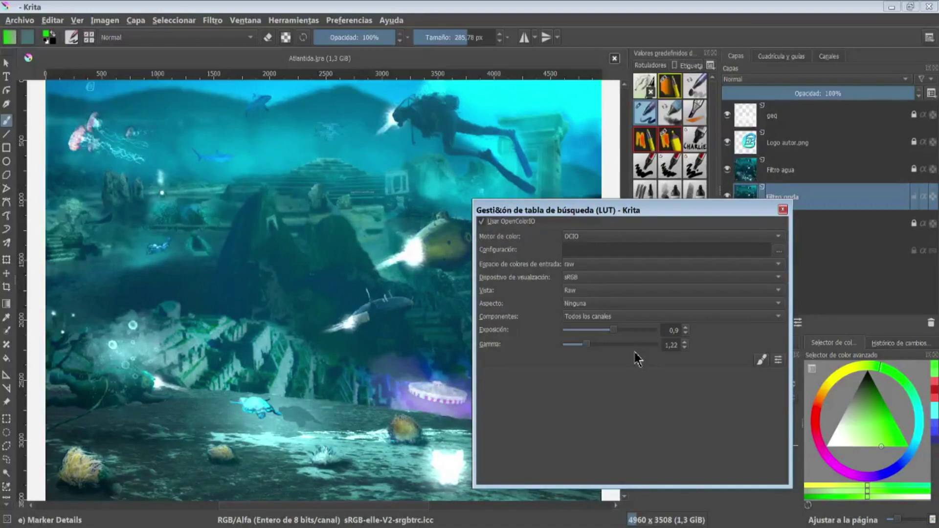
click(482, 222)
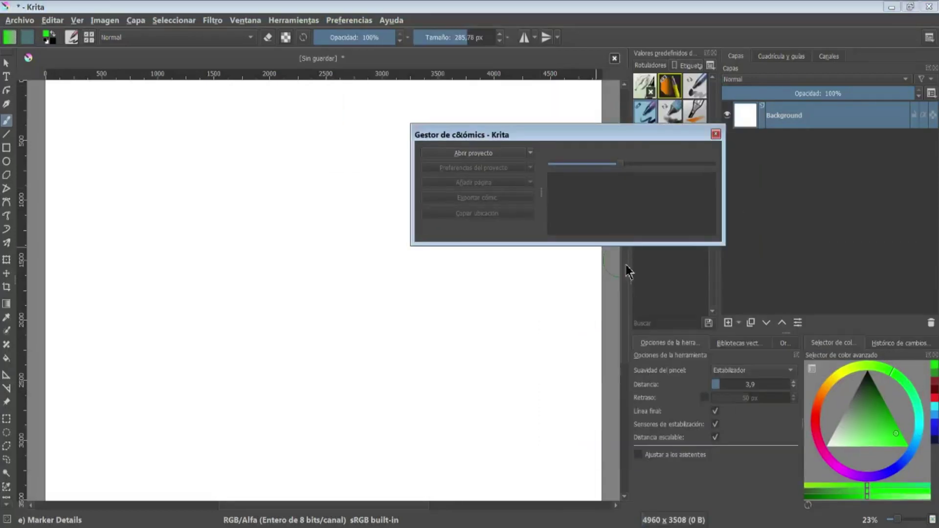
drag(690, 245, 689, 448)
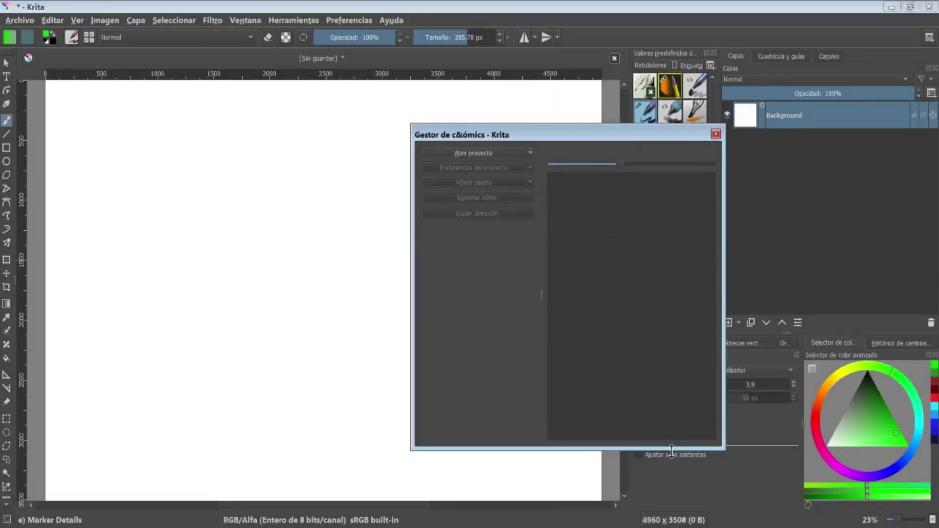
Create a new comic project 'nombre' in the Comic Krita folder, keeping the default folders
click(530, 154)
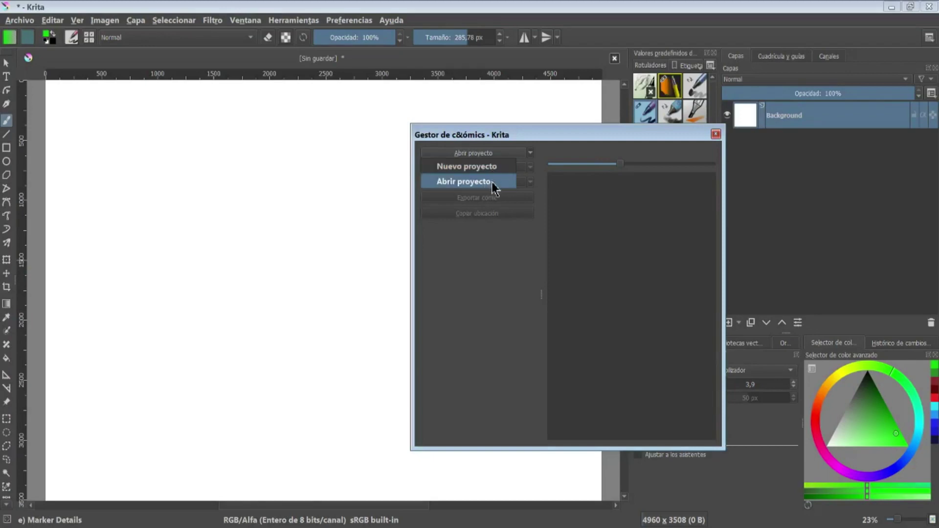
click(500, 170)
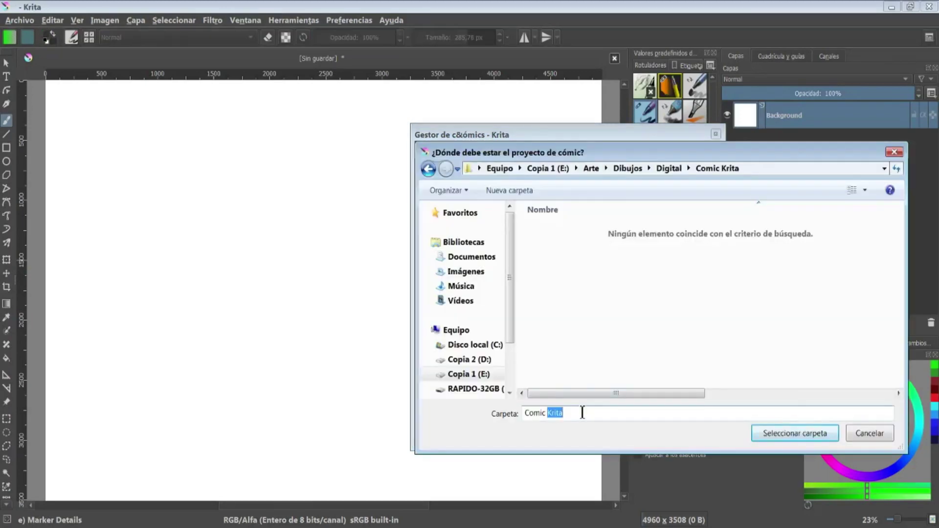
click(795, 433)
click(459, 243)
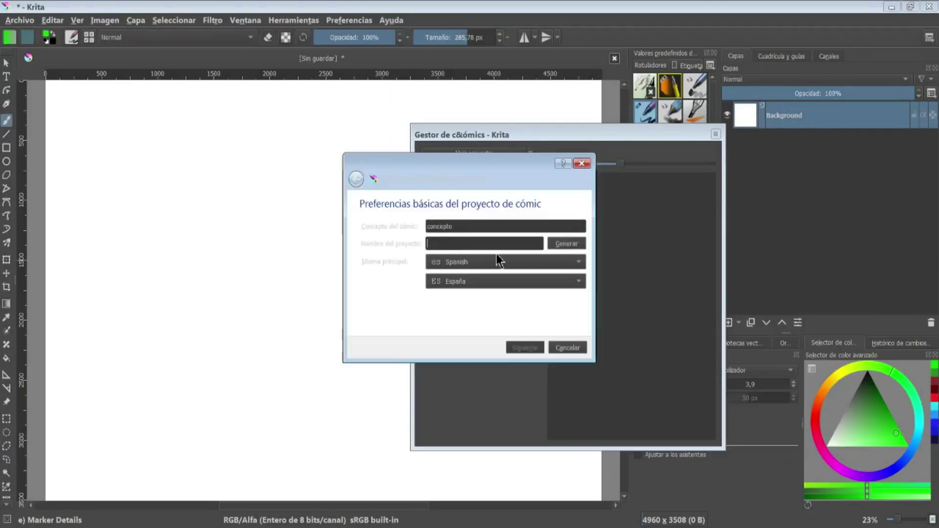
text(nombre)
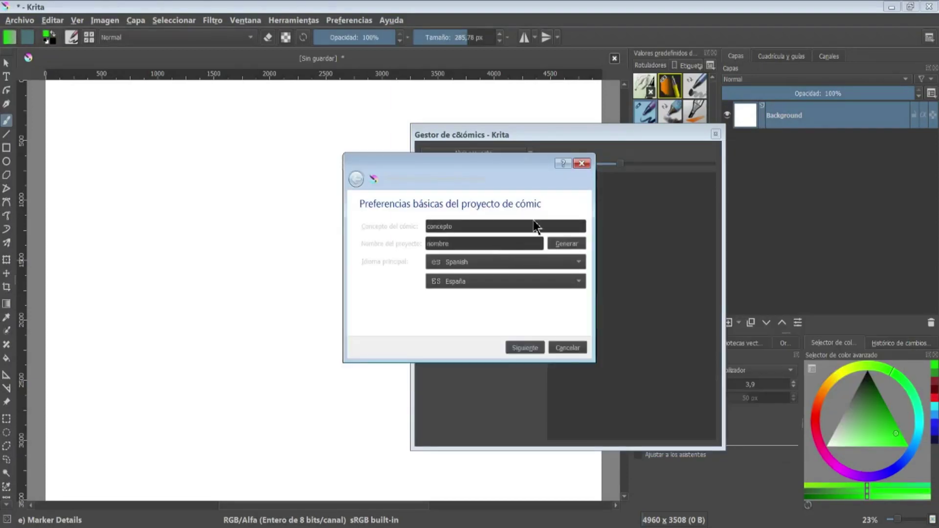
click(528, 347)
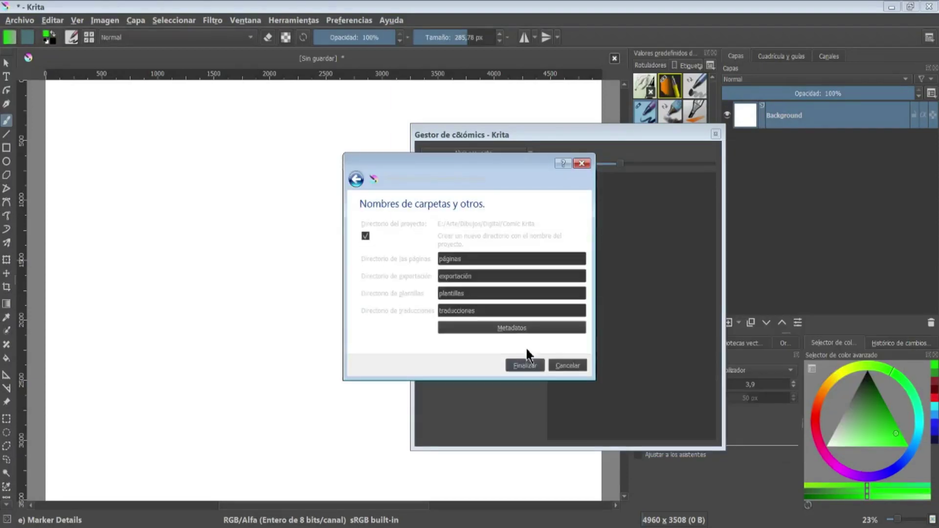
double_click(475, 260)
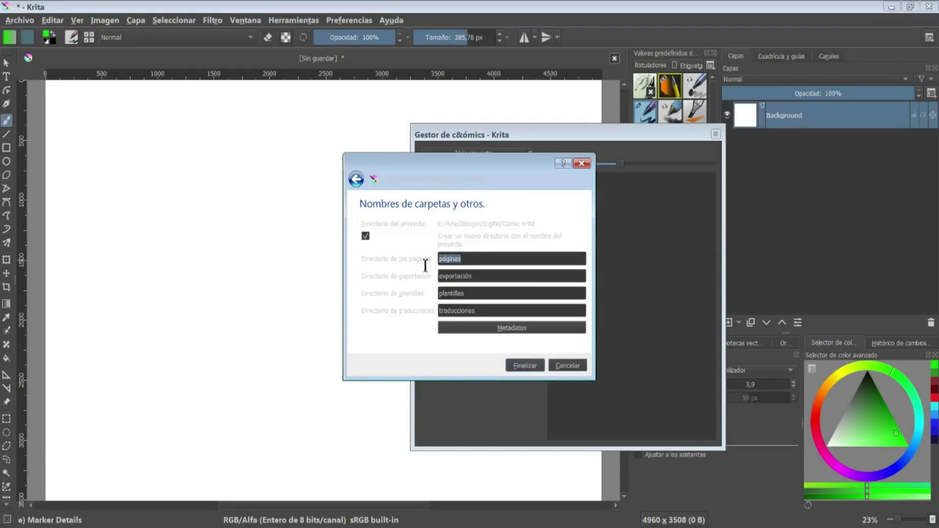
double_click(486, 277)
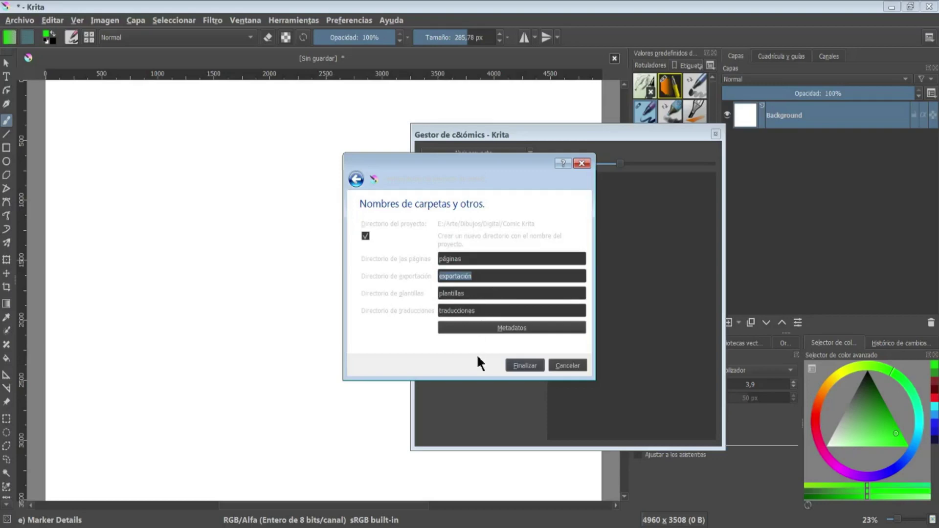
click(518, 365)
Browse Comic Krita > nombre in Explorer, peek into plantillas, and return to nombre
click(463, 494)
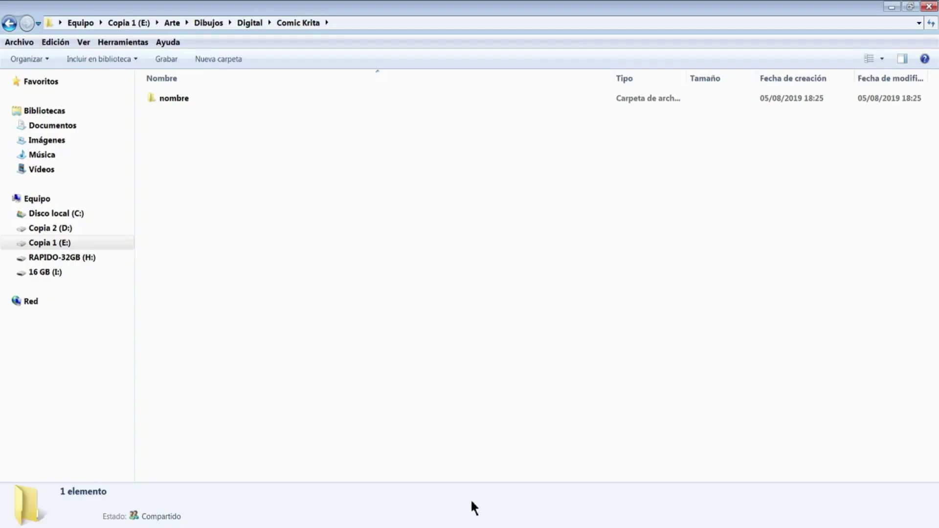
double_click(200, 100)
drag(221, 187, 227, 188)
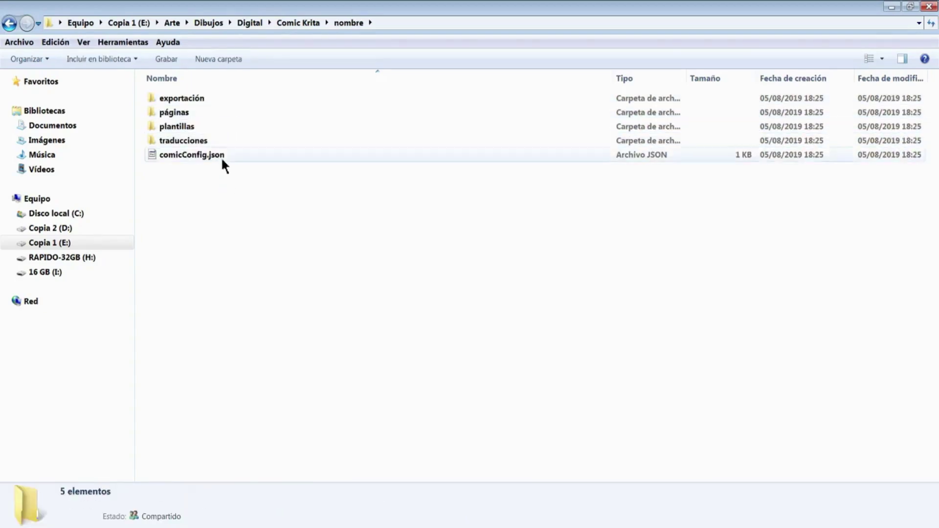
double_click(217, 126)
click(348, 23)
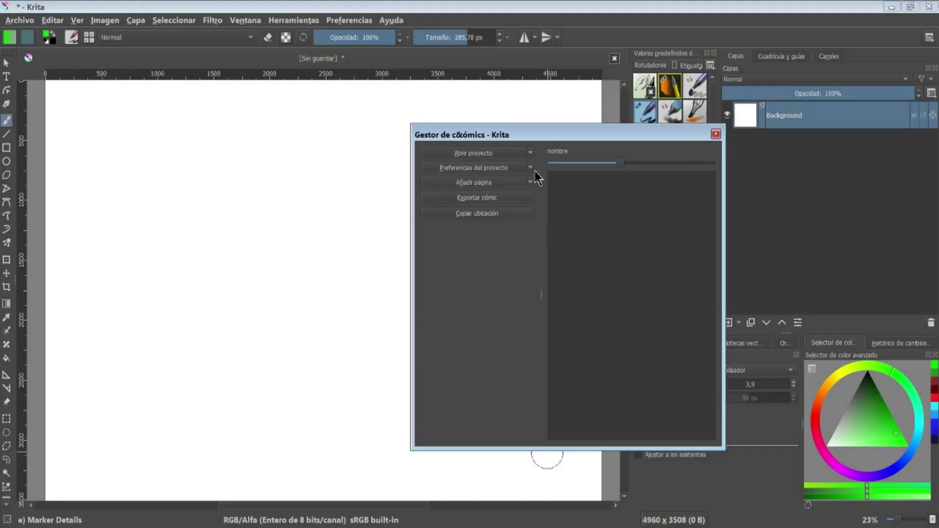
Open the comic's project preferences and close them unchanged
click(531, 168)
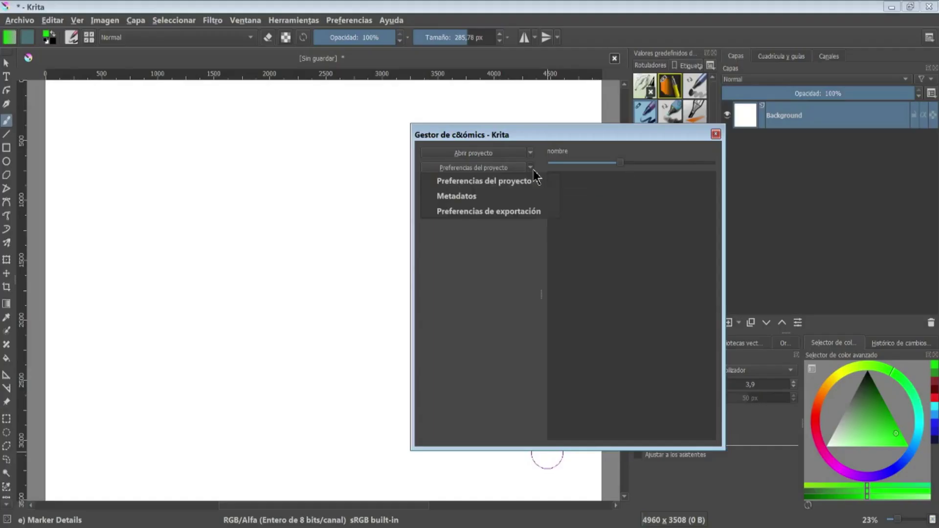
click(528, 182)
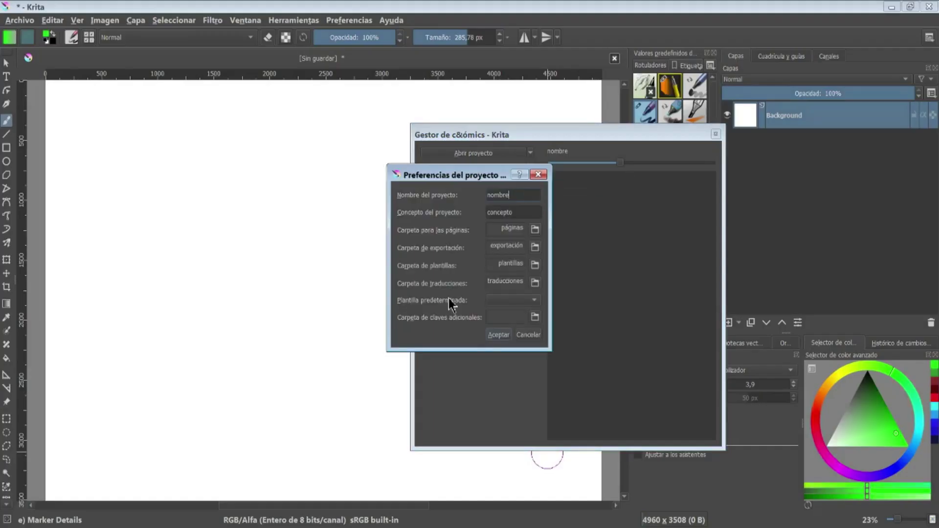
click(535, 338)
Enter 'sdfg' as the comic title and 'sdfgs' as the summary in the metadata
click(531, 169)
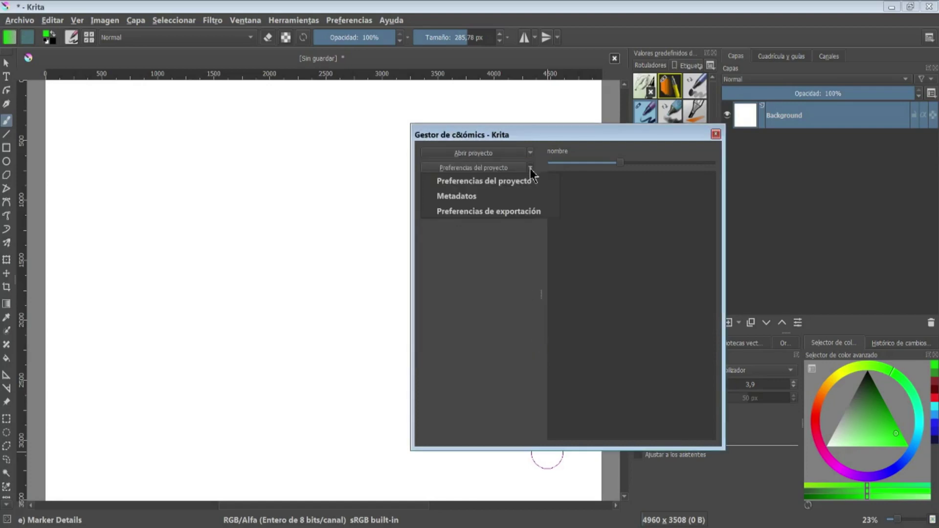
click(518, 196)
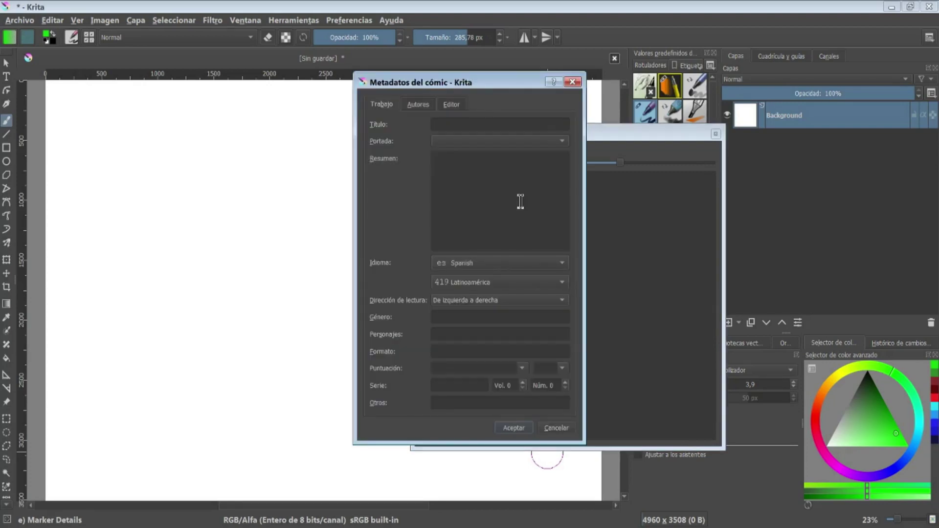
click(487, 127)
text(sdfg)
click(484, 155)
text(sdfgs)
click(556, 429)
Review the export preferences' crop margins, close them, and show the page-adding options
click(499, 167)
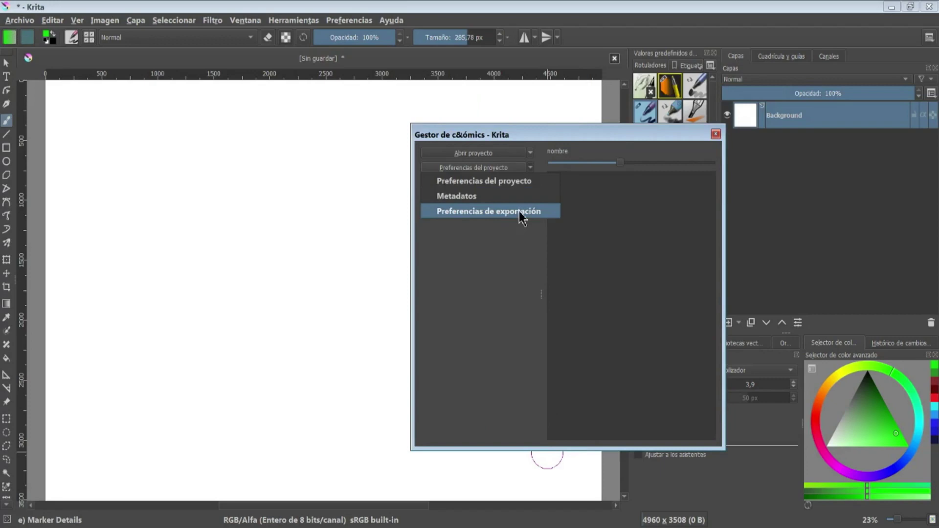
click(521, 213)
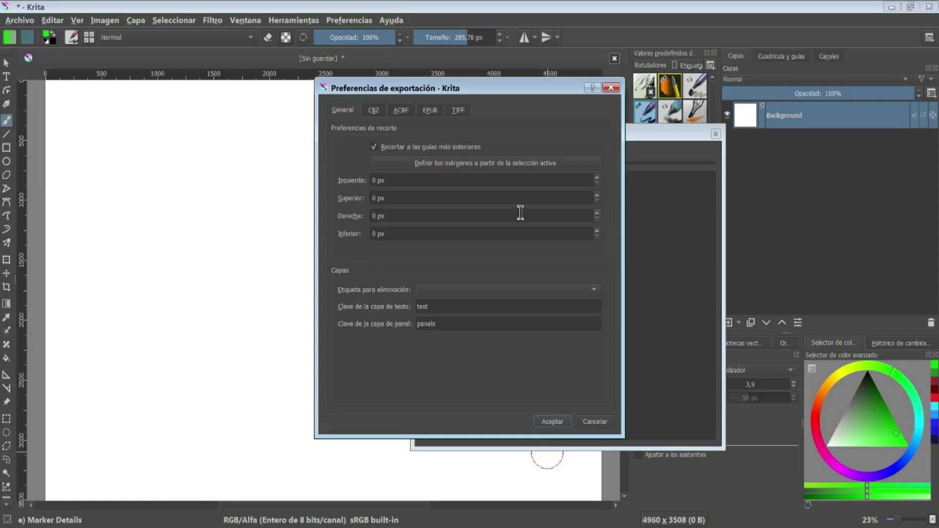
click(394, 180)
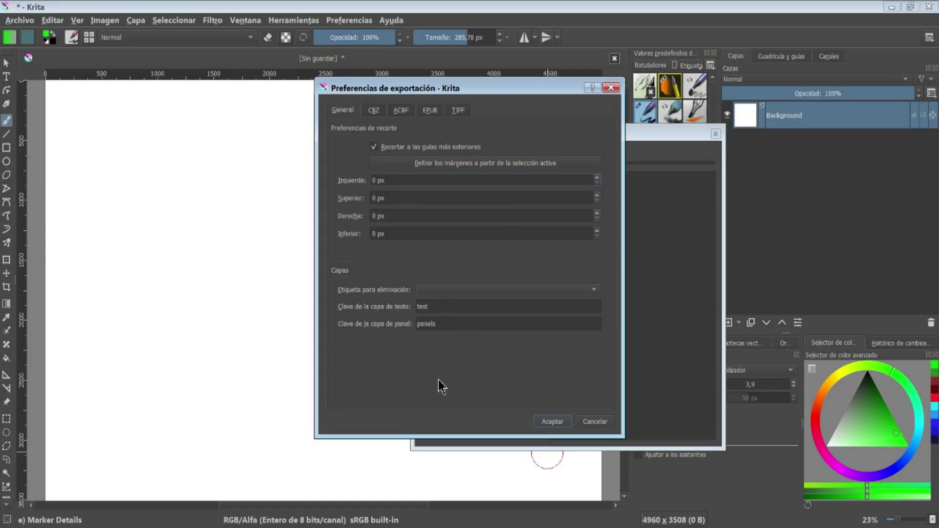
click(584, 422)
click(530, 182)
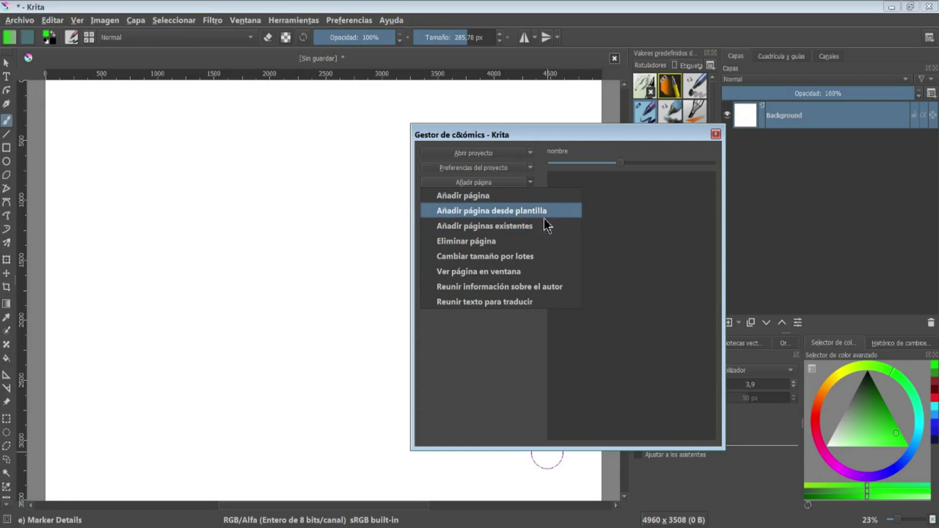
Create a page template with left margin 3,50 and top margin 4,00, review bleeds, and accept
click(557, 213)
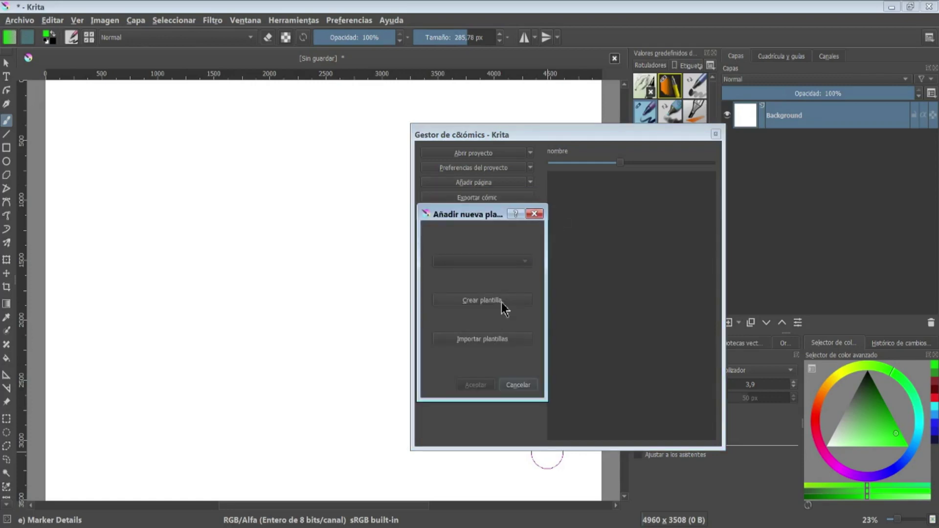
click(501, 301)
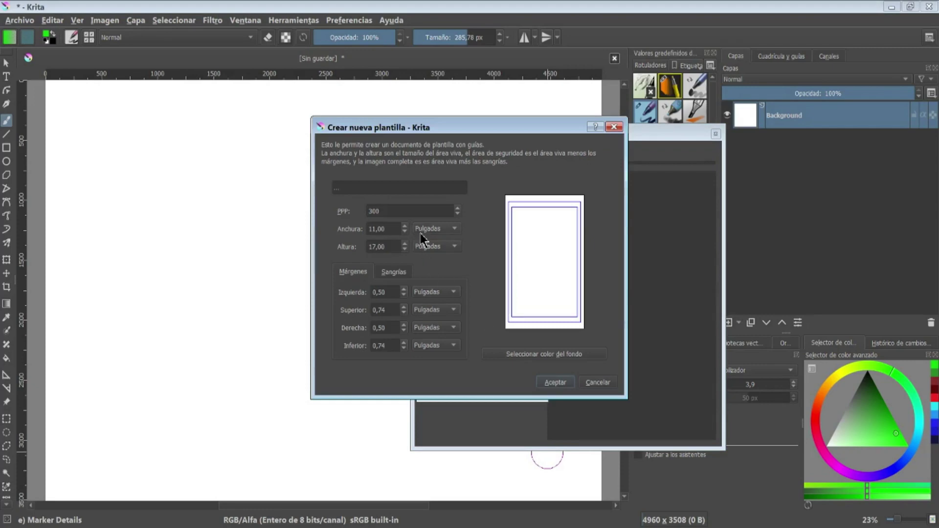
scroll(405, 230, down, 3)
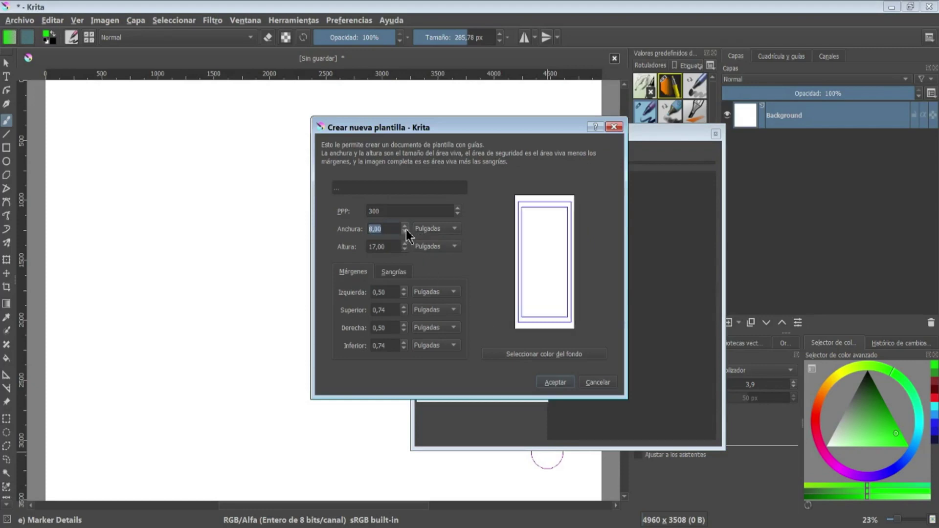
scroll(406, 234, down, 1)
scroll(406, 234, down, 2)
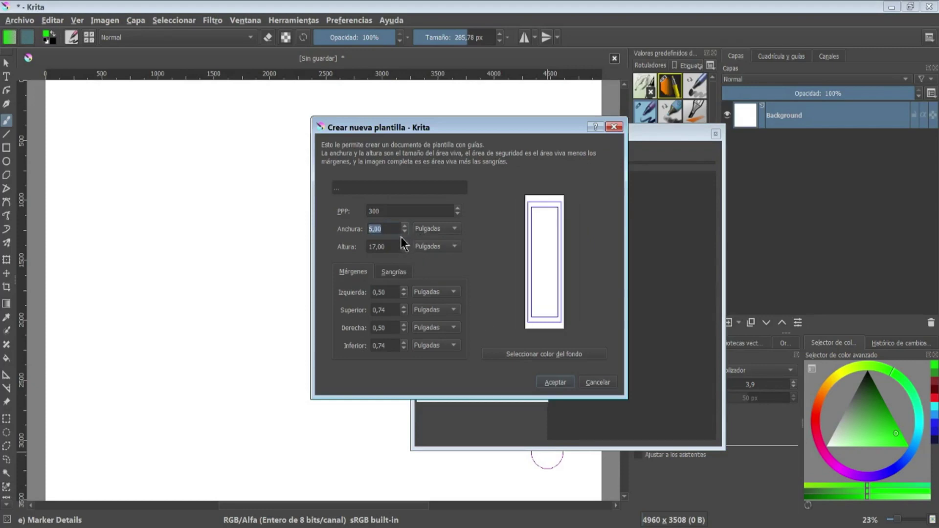
scroll(404, 228, up, 1)
scroll(404, 228, up, 2)
scroll(405, 246, up, 2)
scroll(405, 246, up, 1)
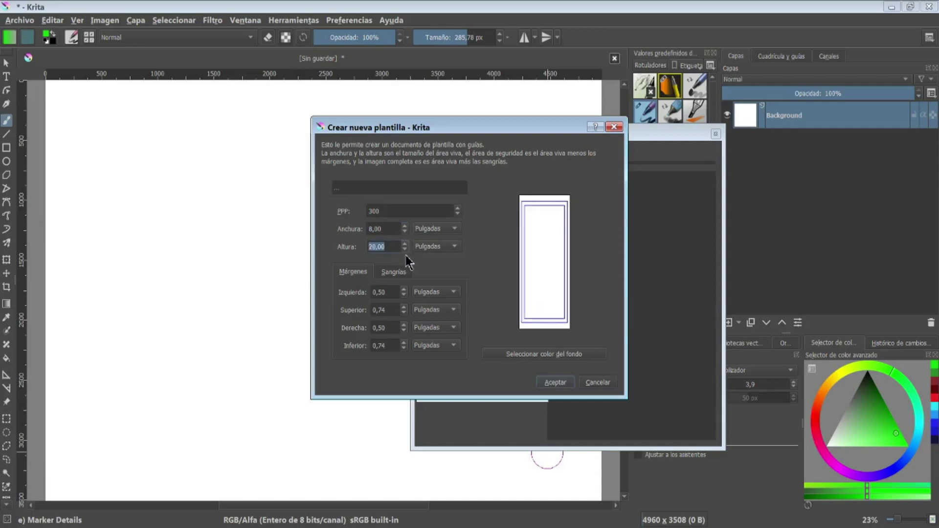
scroll(405, 247, down, 3)
scroll(404, 247, down, 3)
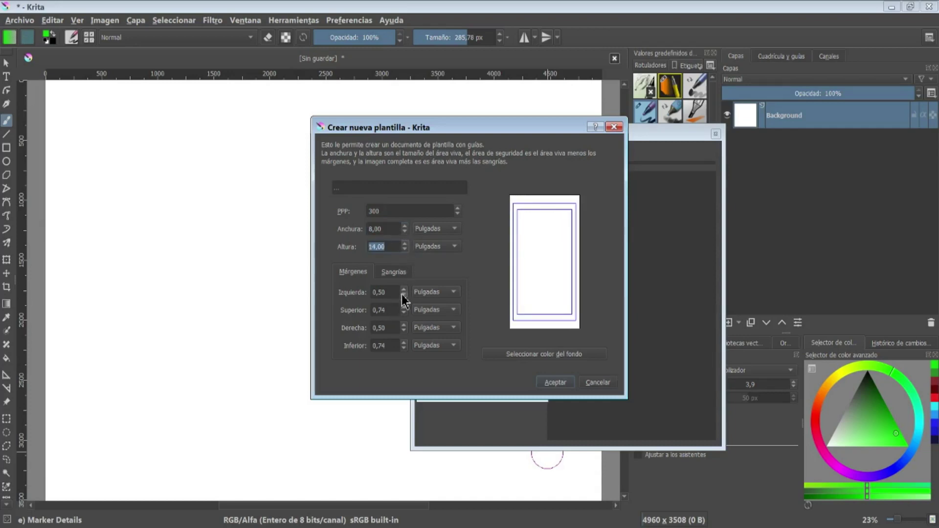
scroll(403, 294, up, 2)
scroll(403, 293, up, 1)
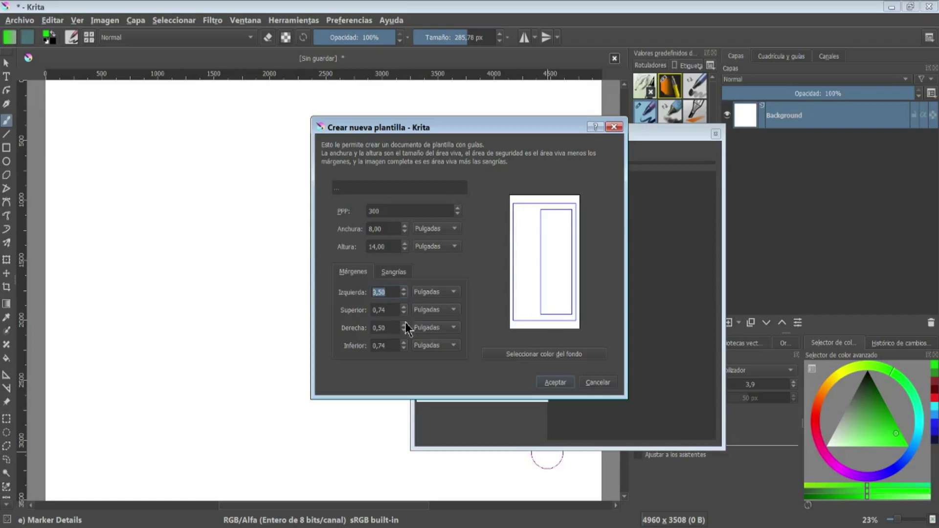
scroll(404, 315, down, 1)
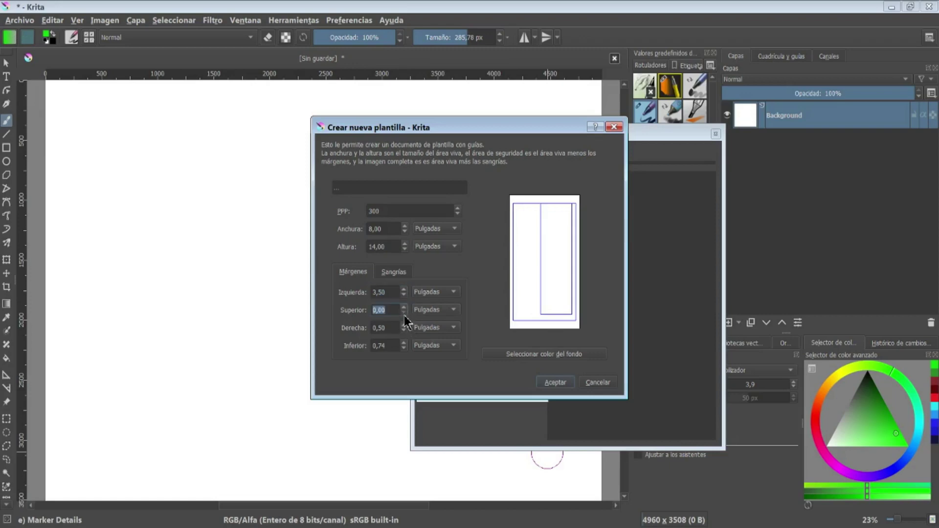
scroll(404, 313, up, 3)
scroll(404, 313, up, 1)
click(398, 272)
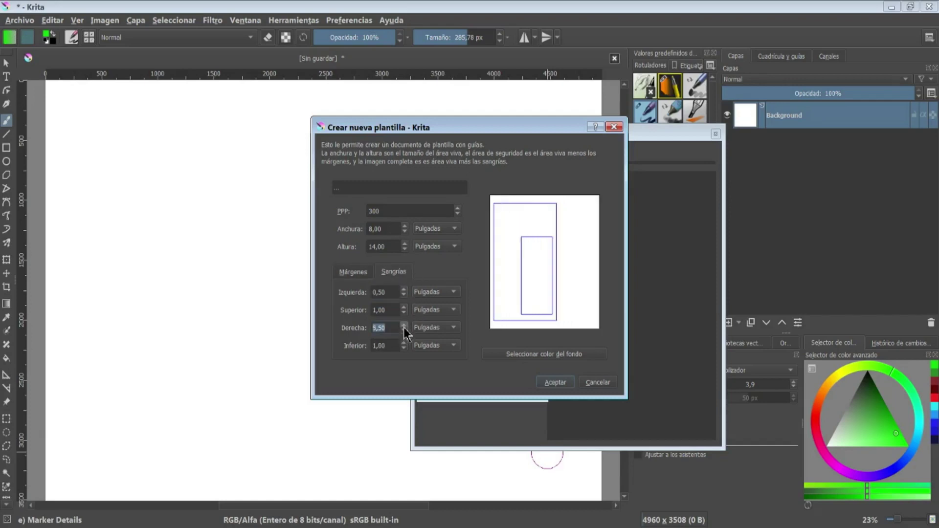
key(Return)
Add page nombre001 from the new template, open it, and paint a green stroke
click(487, 385)
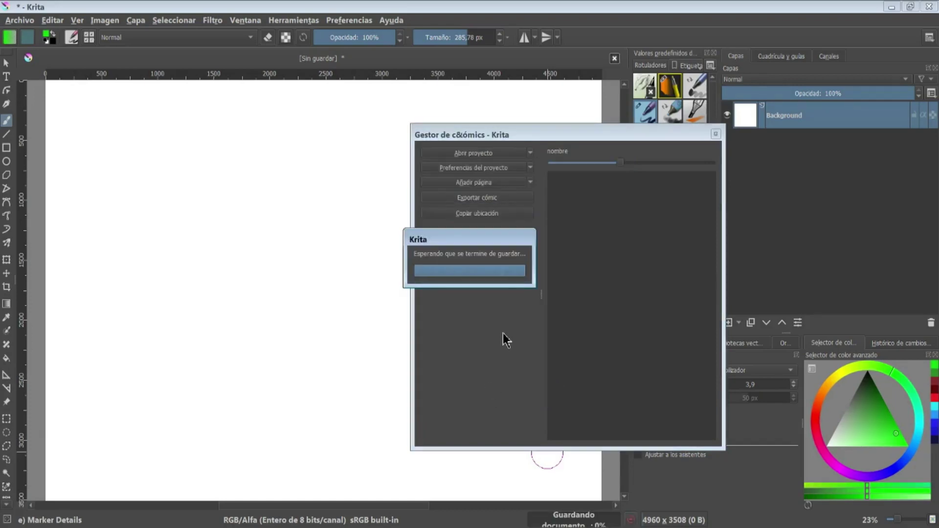
click(594, 216)
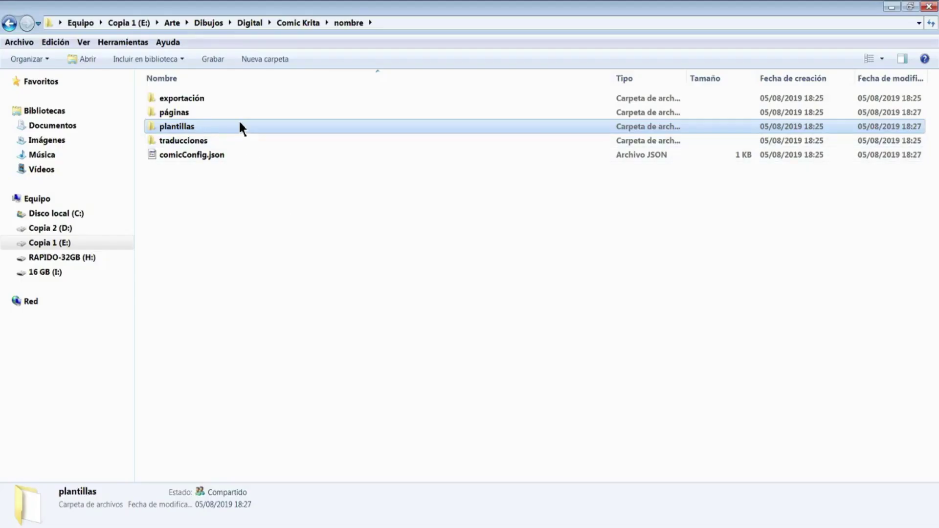
double_click(239, 126)
click(186, 111)
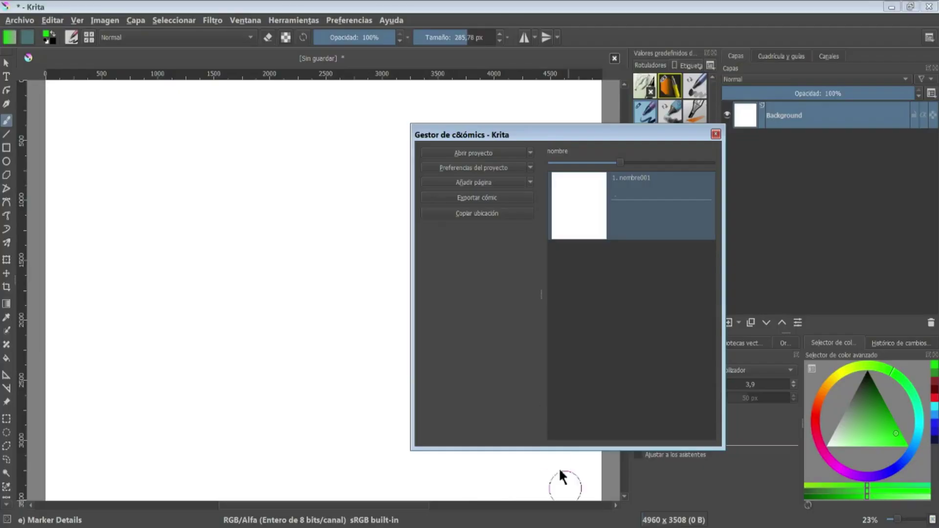
double_click(585, 192)
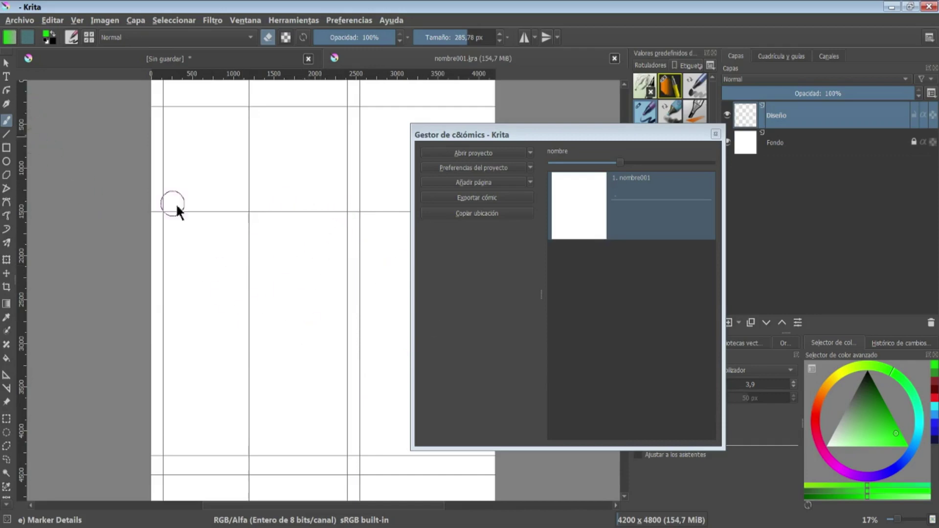
drag(244, 182, 252, 335)
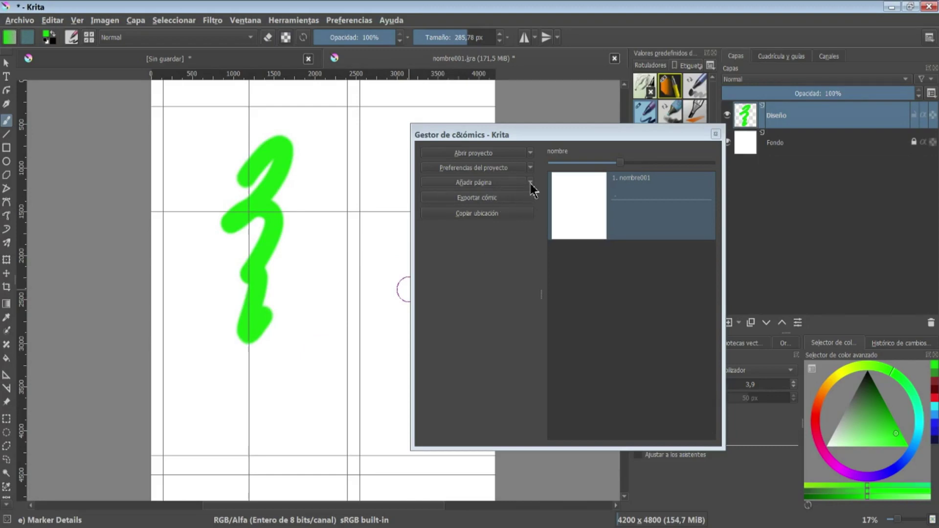
Delete page 1 from the comic project
click(532, 186)
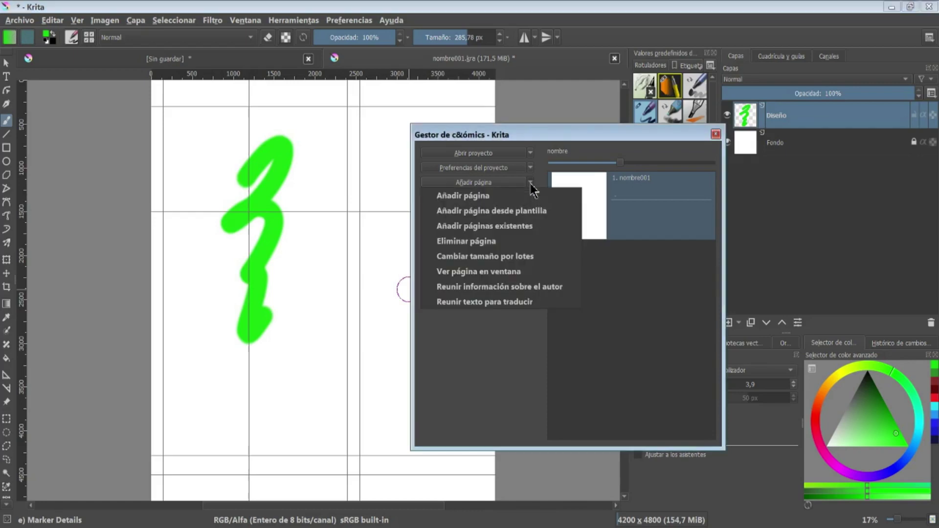
click(515, 240)
click(529, 184)
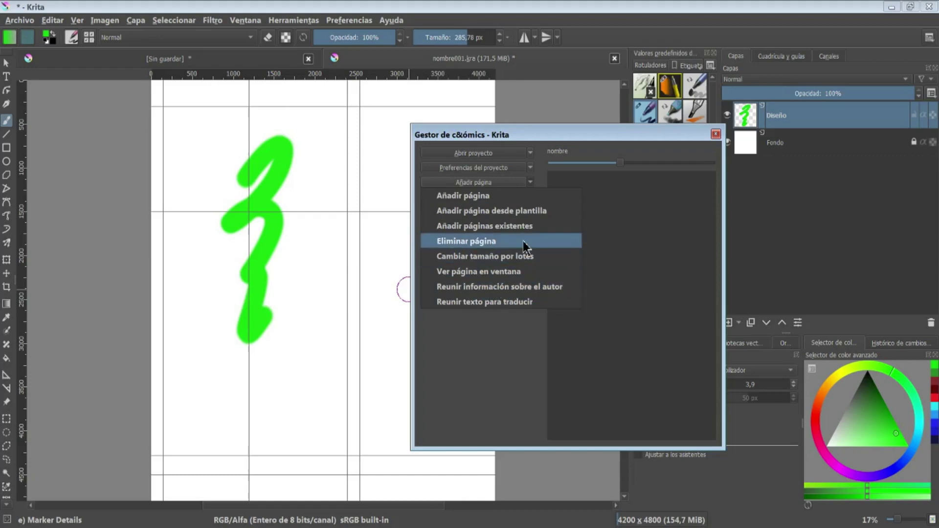
click(563, 349)
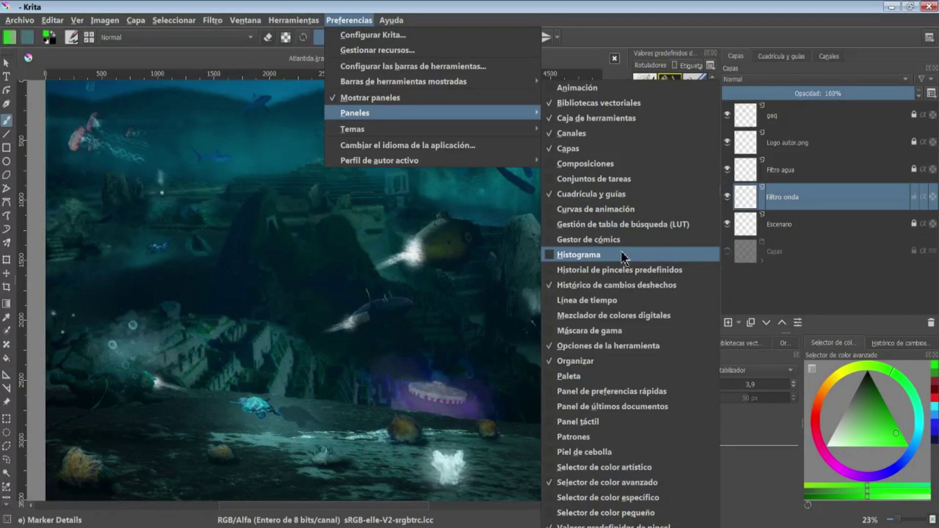
Float the Histogram docker, move it to the right, and view the wolves image's colour distribution
click(624, 257)
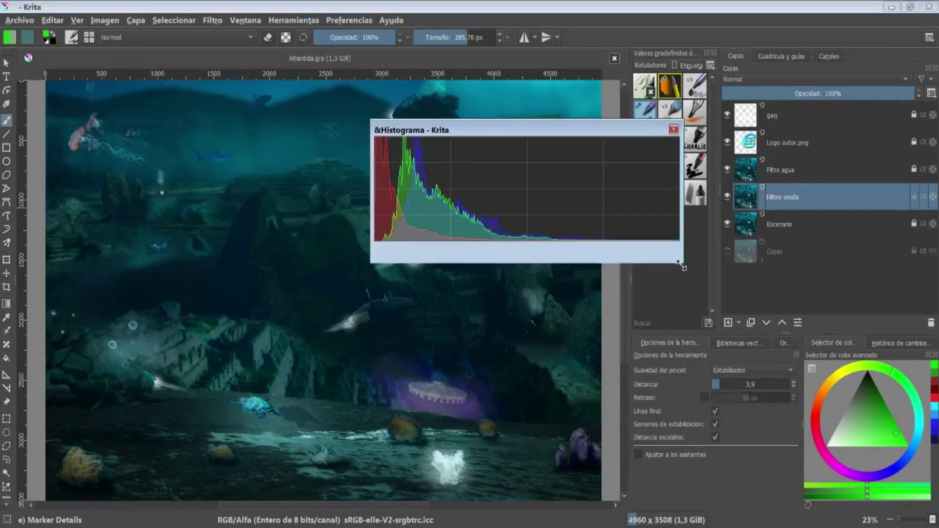
drag(564, 136, 630, 146)
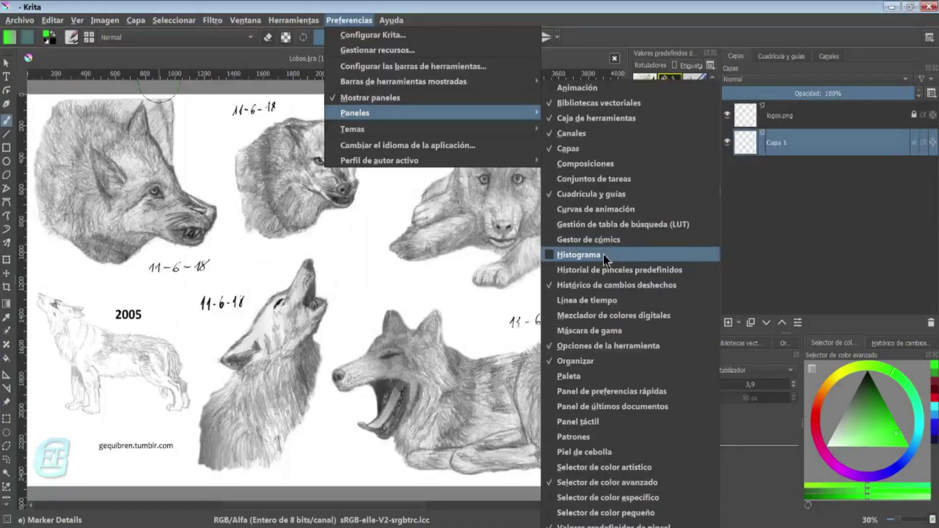
click(604, 253)
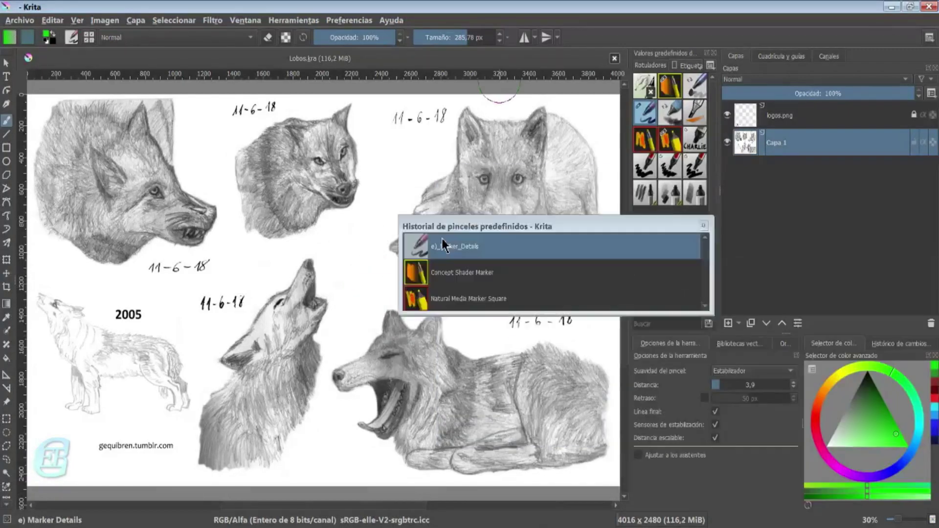
Enlarge the brush preset history panel, glance at the brush settings editor, then close both
drag(550, 319, 550, 415)
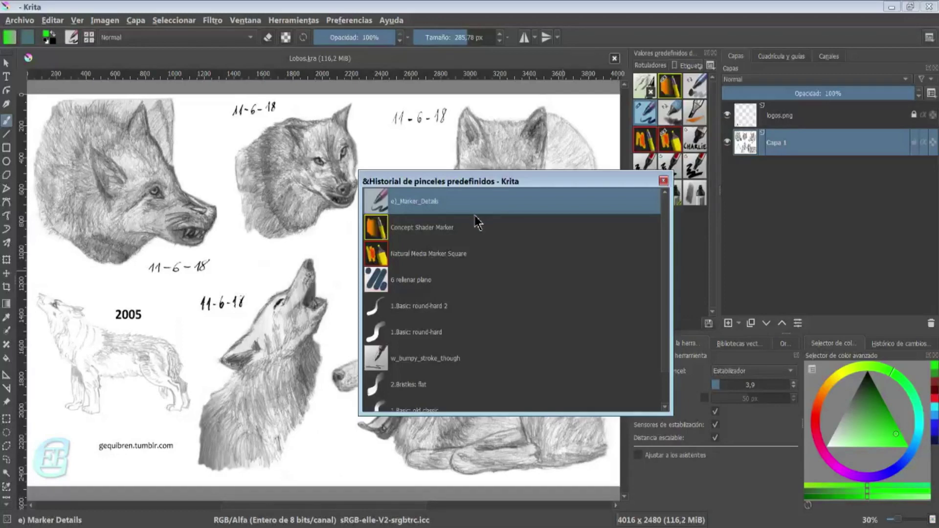
click(73, 39)
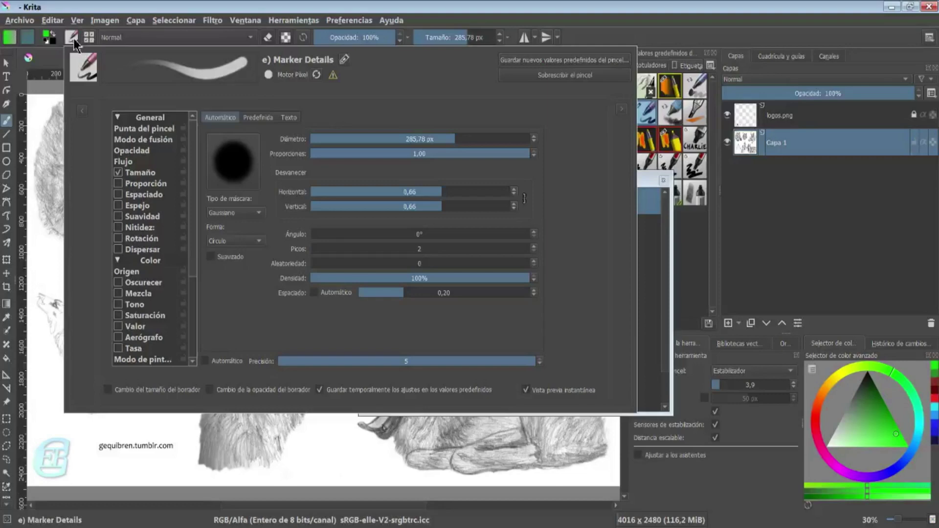
click(120, 10)
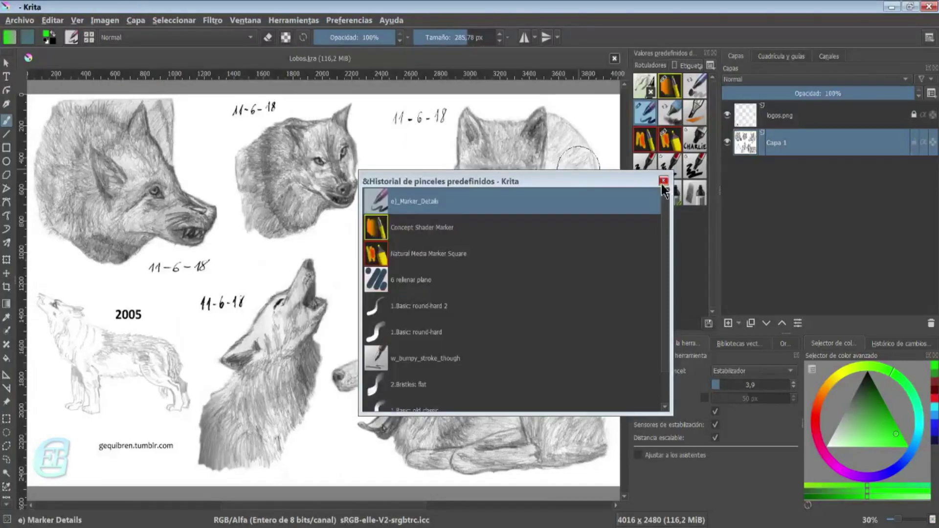
click(349, 20)
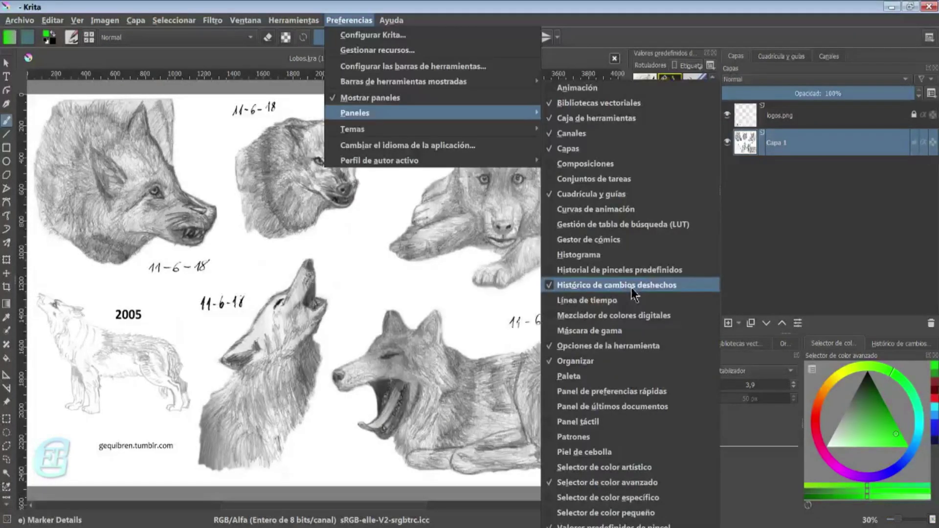
Open the undo history docker, paint two green strokes on the wolves, and erase a band through them
click(903, 344)
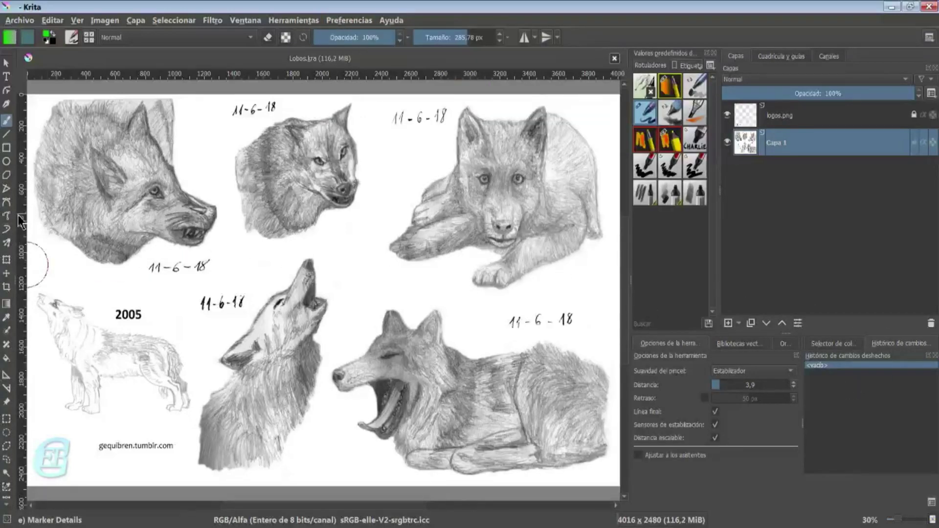
drag(205, 205, 387, 277)
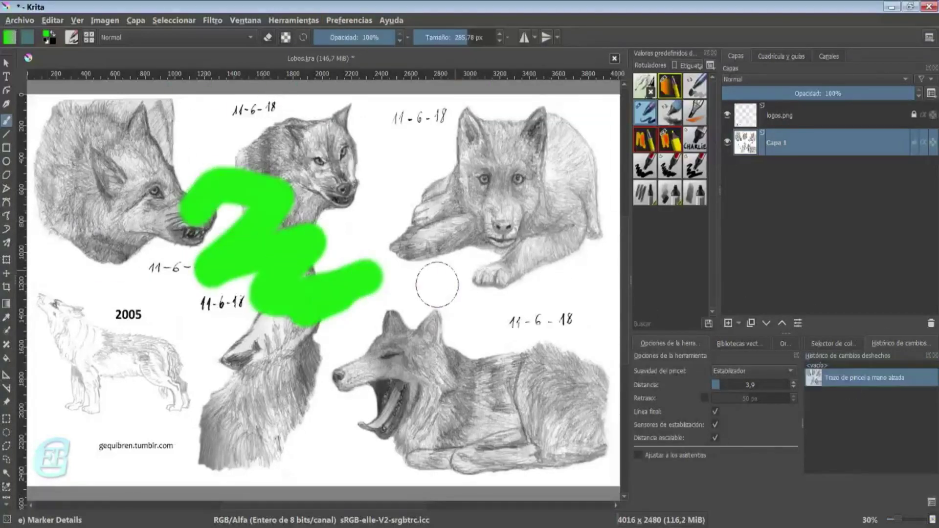
drag(396, 369, 457, 156)
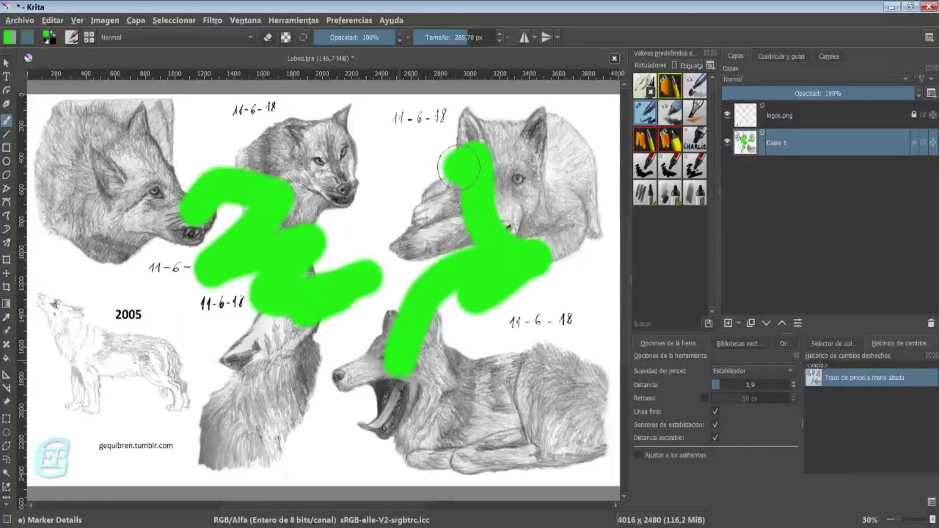
key(e)
drag(256, 162, 426, 387)
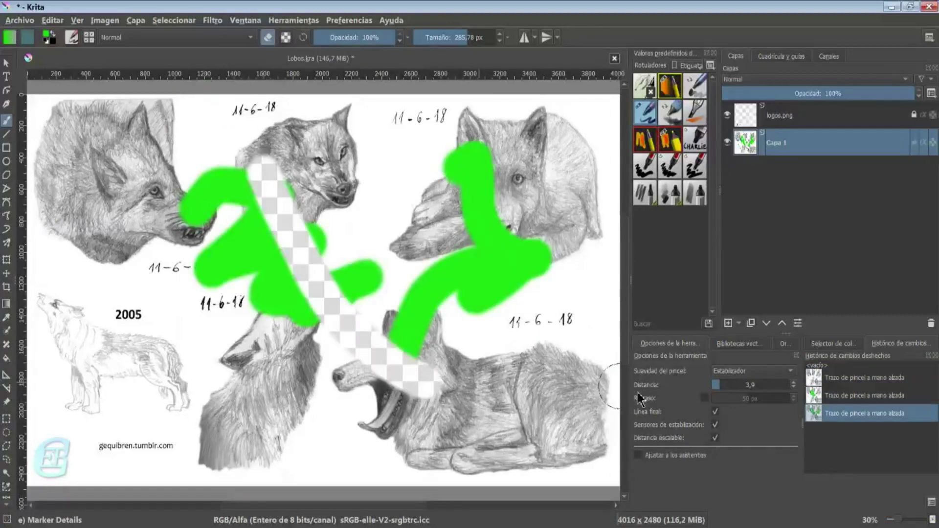
Step the undo history back to the empty starting state, undoing all three strokes
click(867, 394)
click(865, 373)
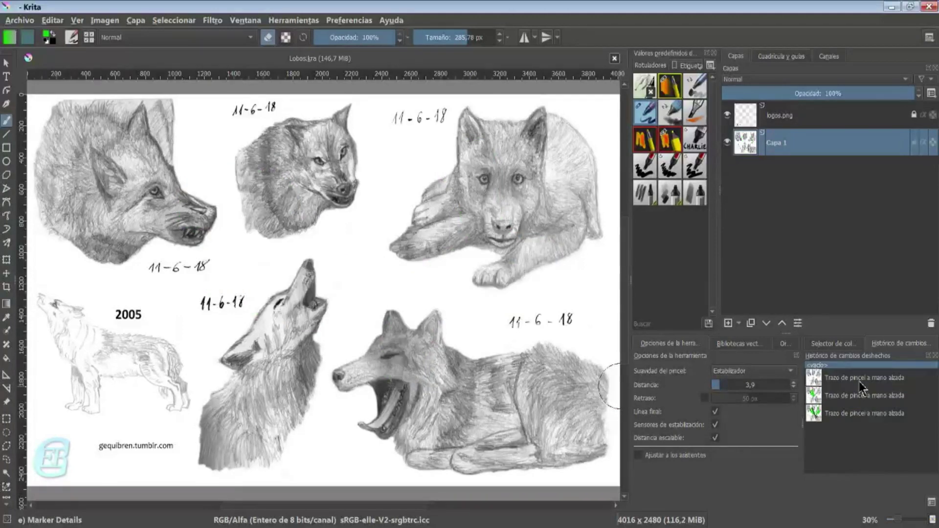
click(350, 20)
mouse_move(433, 113)
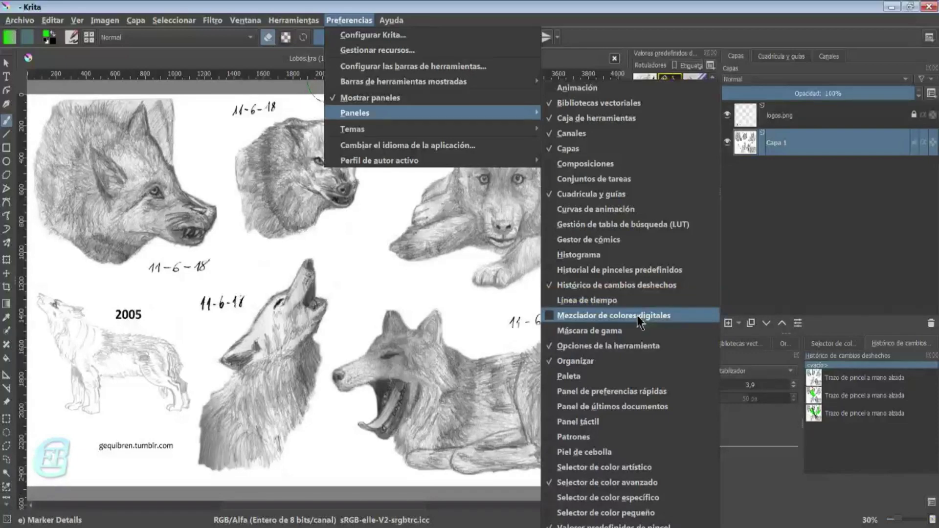
Float the digital colour mixer over the canvas and make it much taller
click(636, 316)
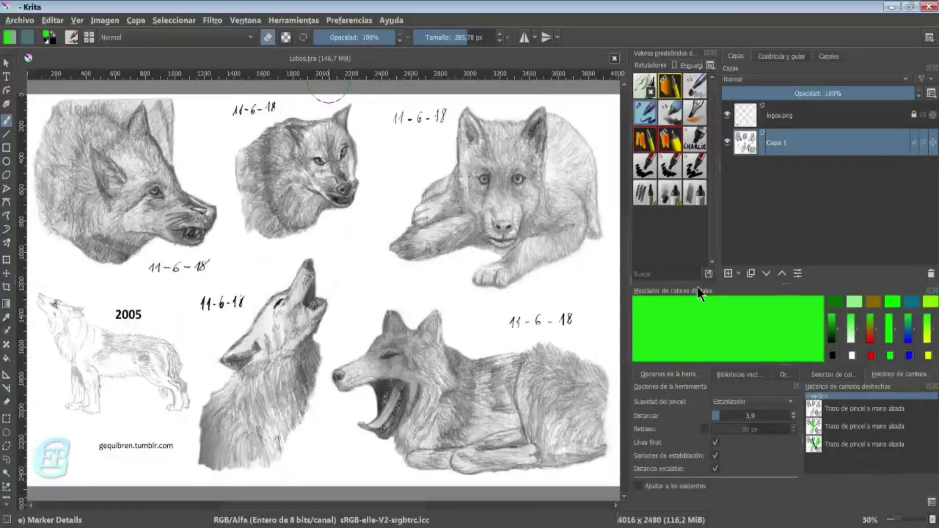
drag(700, 294, 294, 156)
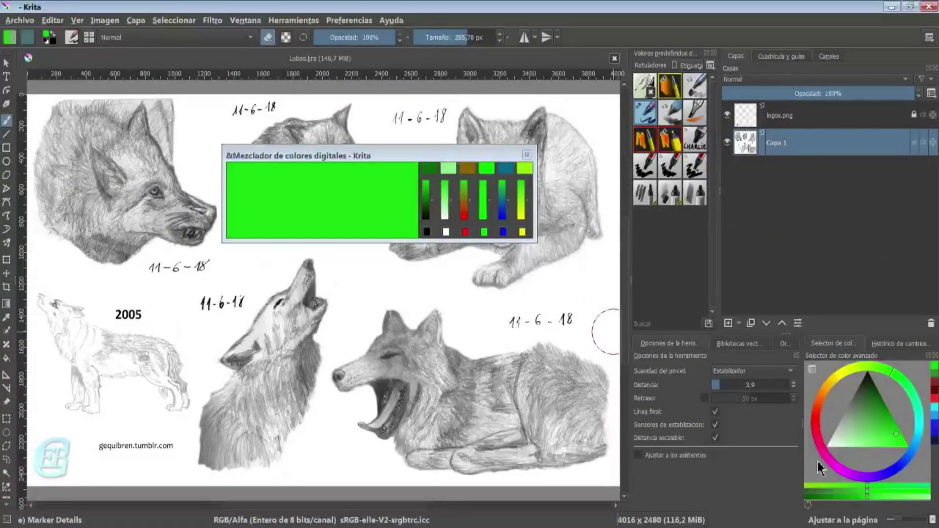
drag(451, 240, 444, 401)
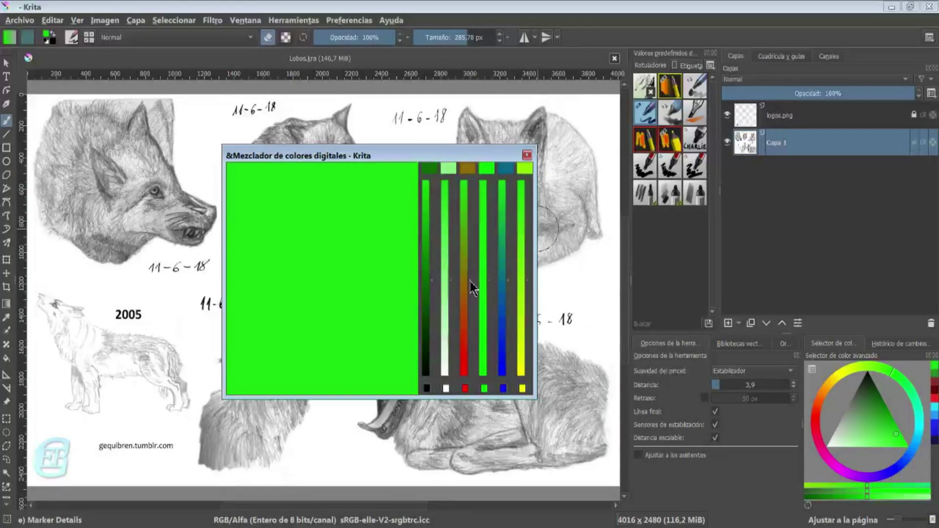
Mix the current colour through green, dark green and brown shades, ending on red
click(442, 334)
drag(434, 289, 430, 346)
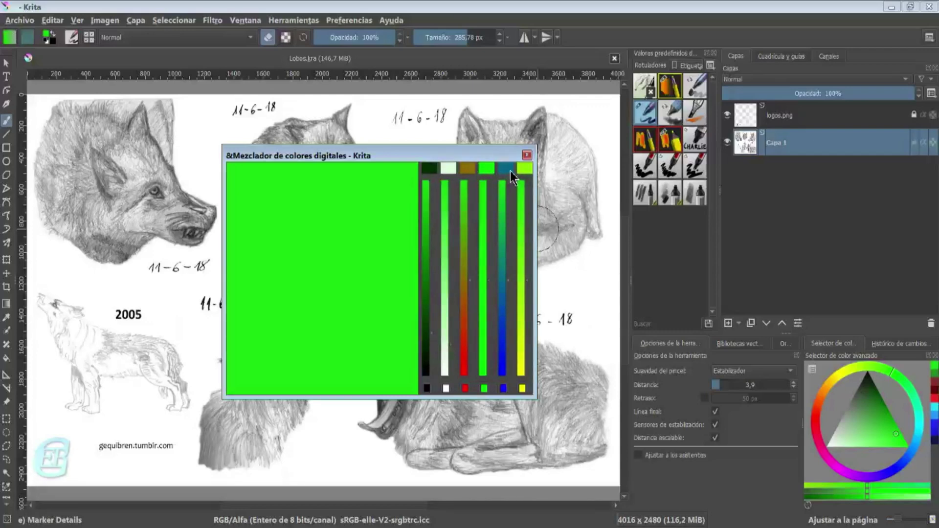
click(489, 283)
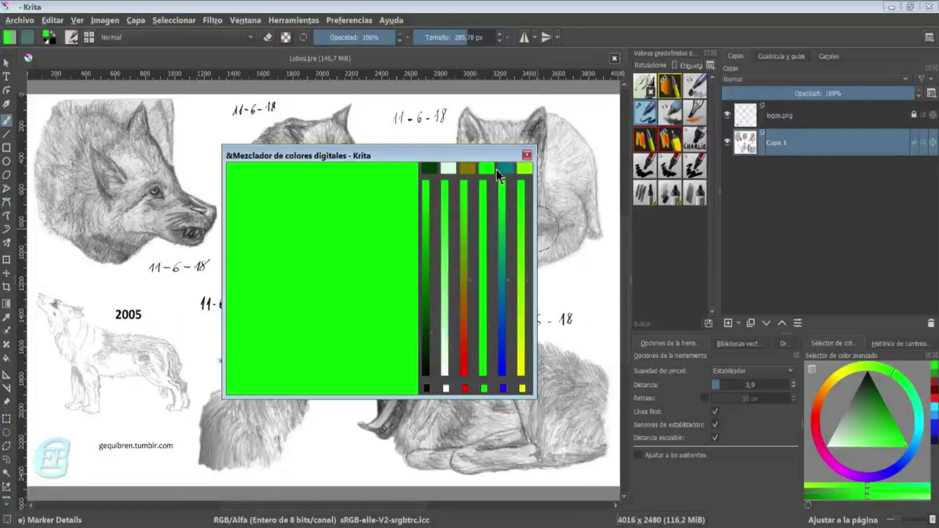
click(433, 345)
click(430, 168)
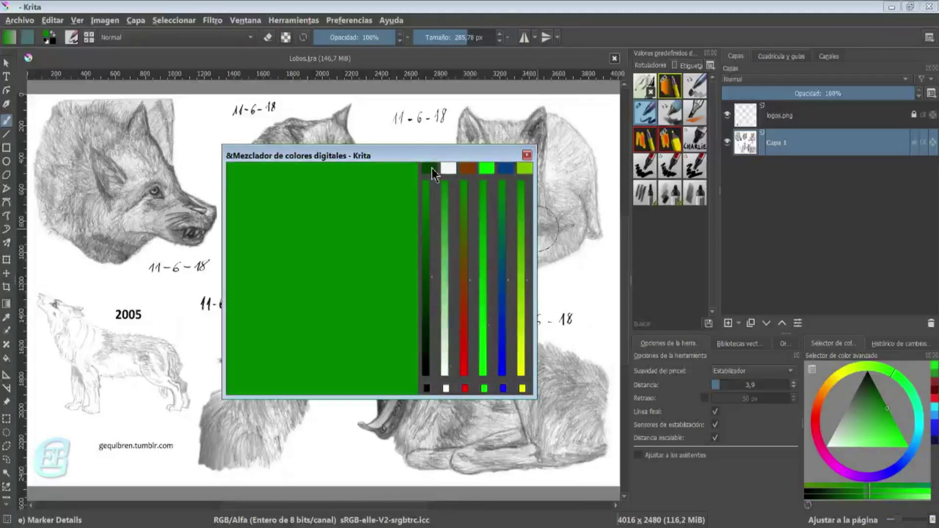
click(467, 169)
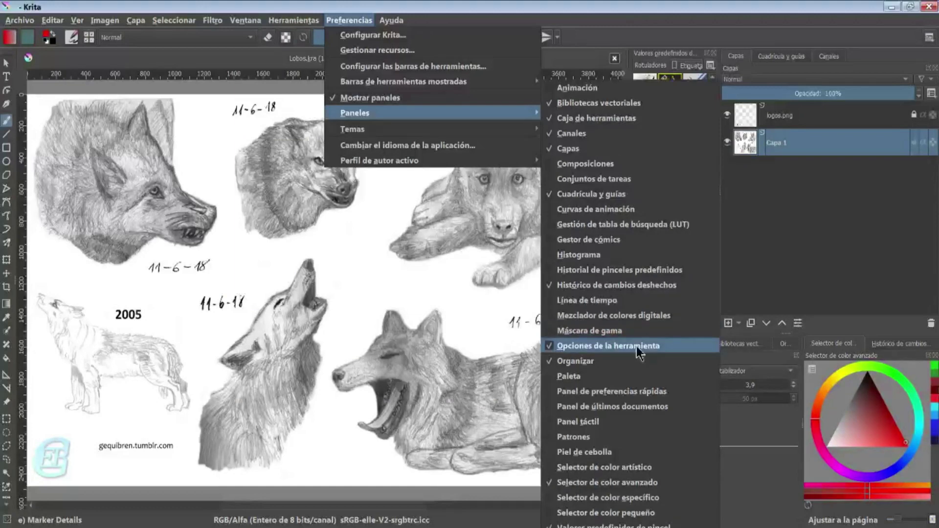
Dismiss the dockers list, switch from the ellipse tool to the dynamic brush, and reopen the list
click(759, 454)
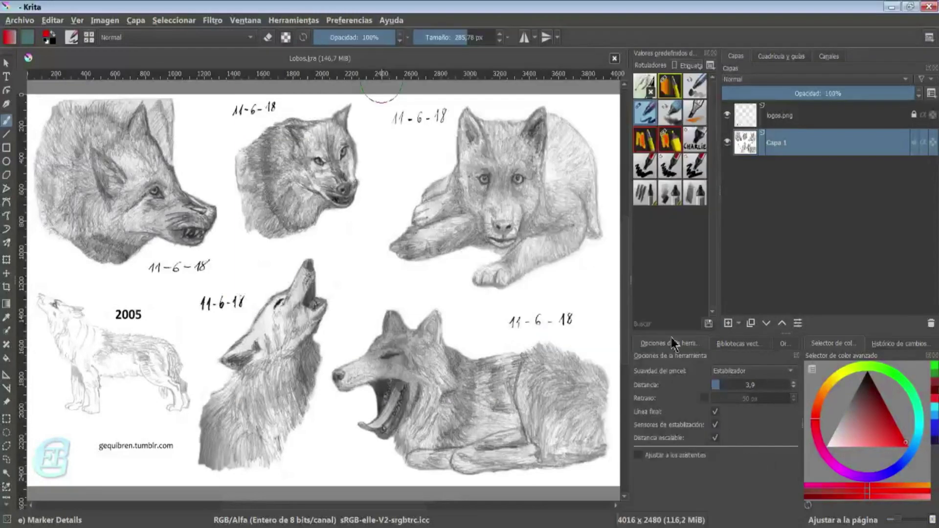
click(6, 161)
click(6, 228)
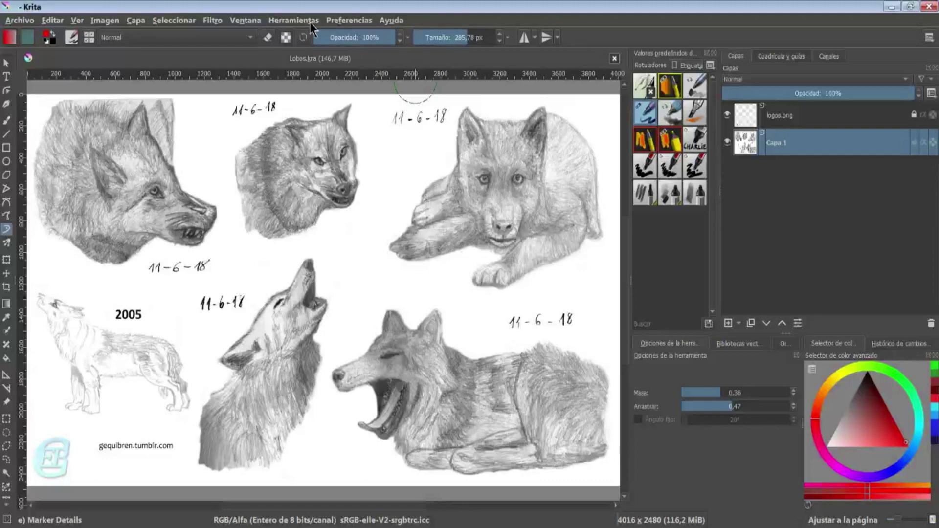
click(342, 22)
mouse_move(355, 113)
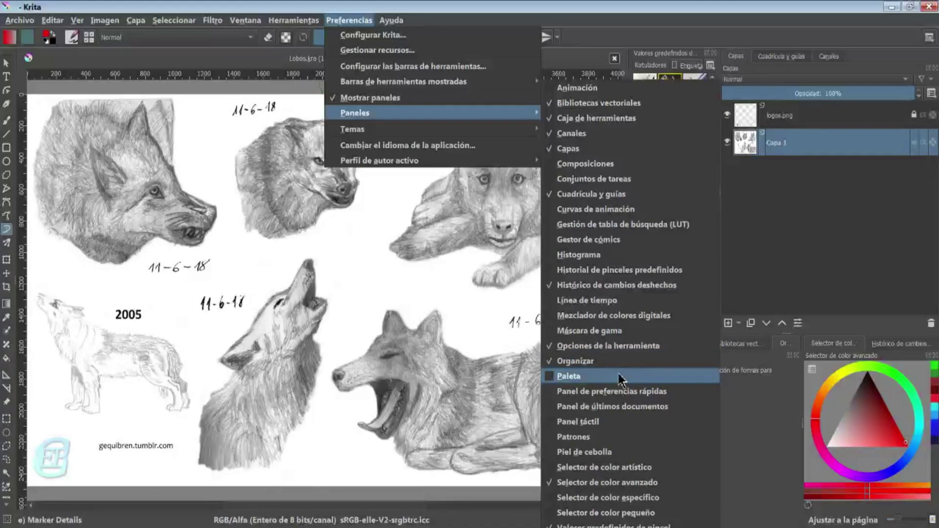
Float the quick brush preferences panel over the canvas and browse its size and percentage presets
click(621, 392)
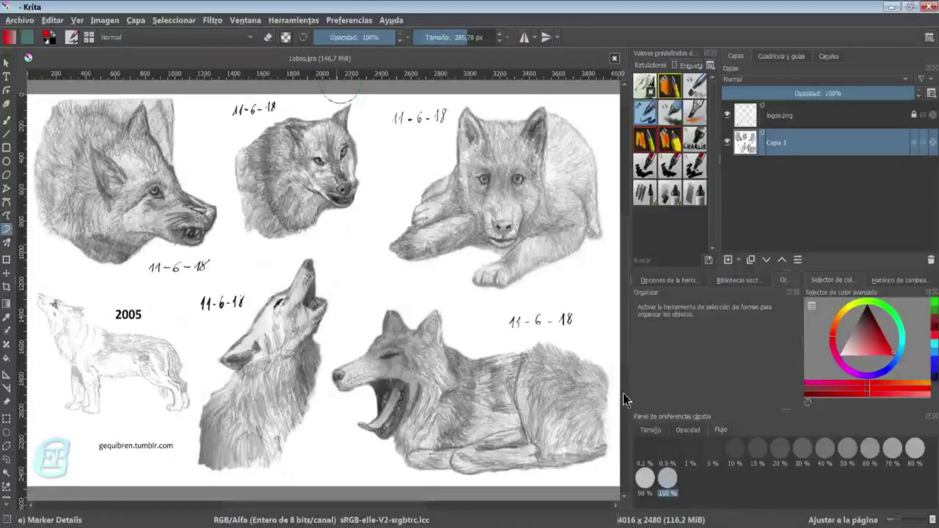
drag(677, 418, 381, 211)
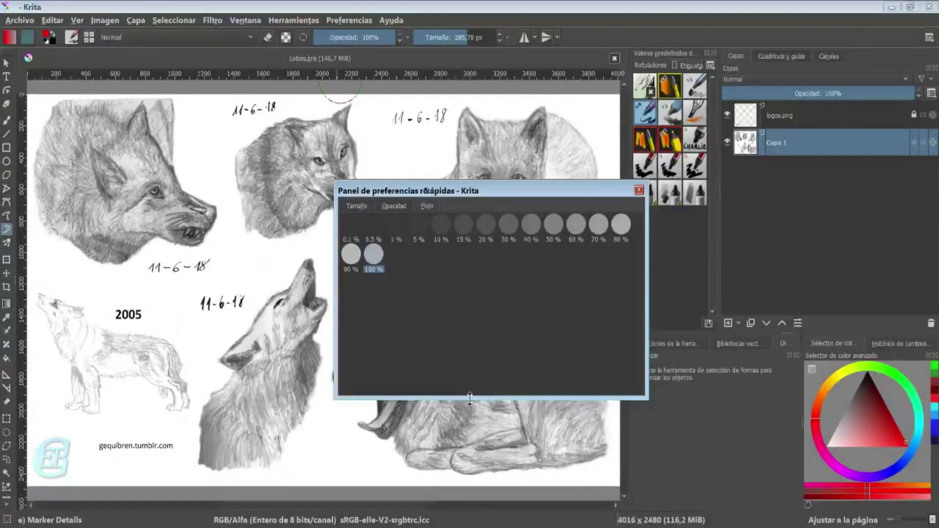
click(359, 206)
click(399, 206)
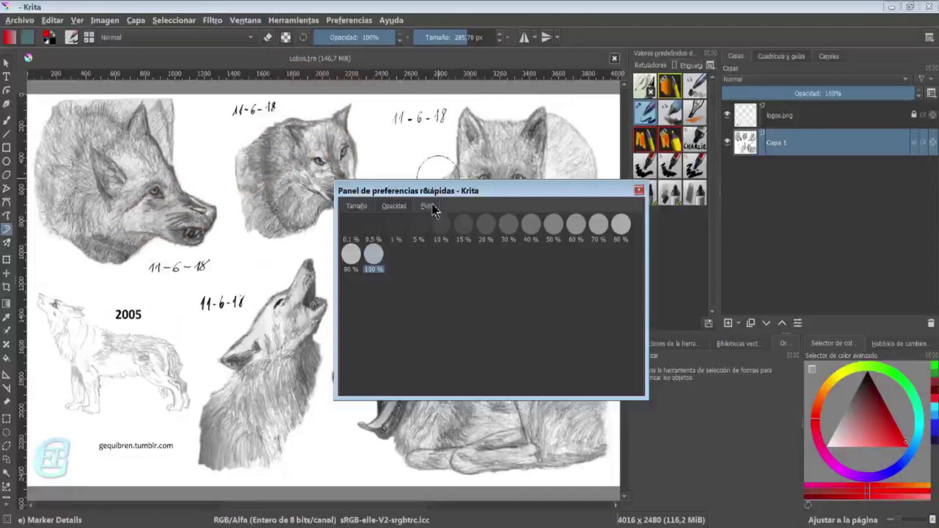
Paint red test strokes across the wolves at the 5 % preset, then at 50 %
click(421, 235)
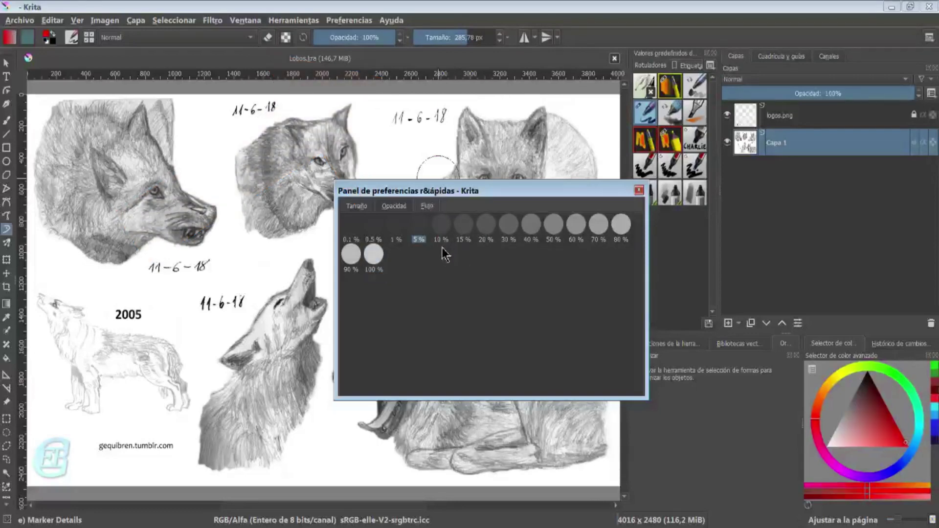
drag(139, 264, 320, 342)
click(554, 230)
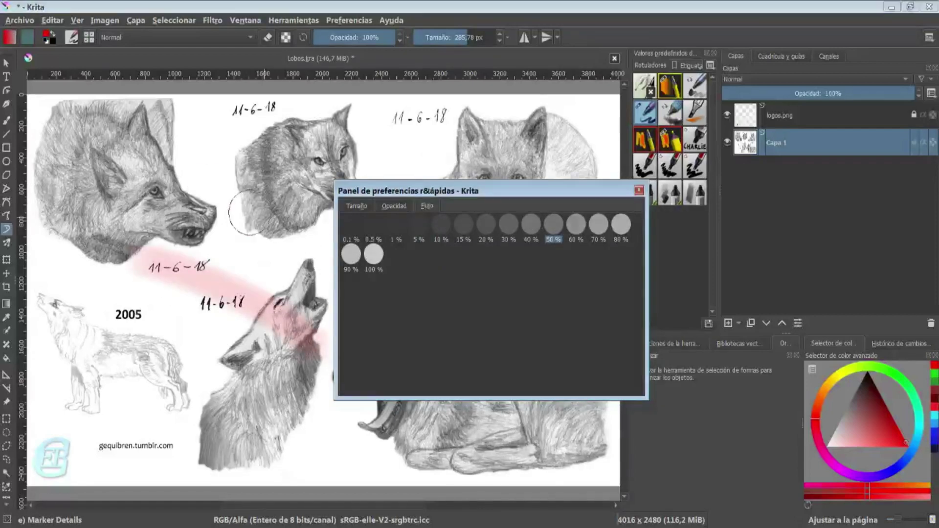
drag(205, 183, 311, 242)
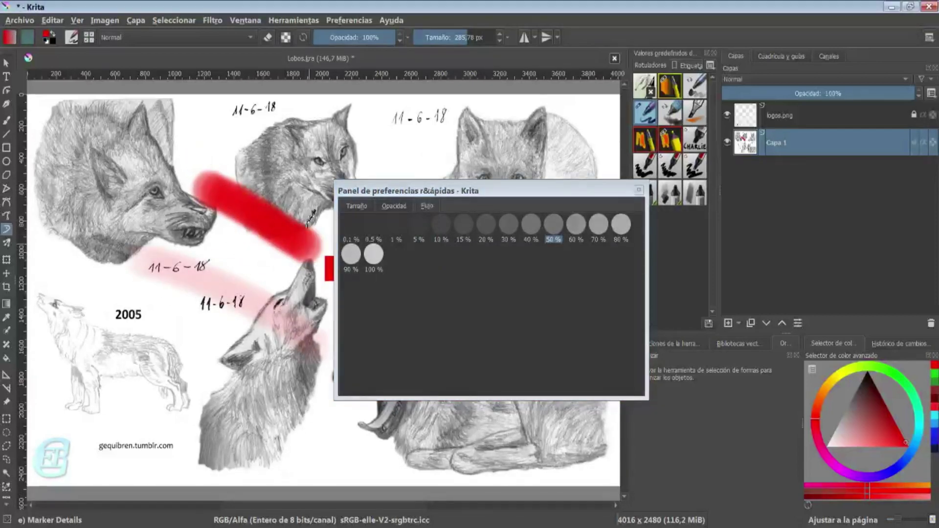
scroll(312, 206, up, 5)
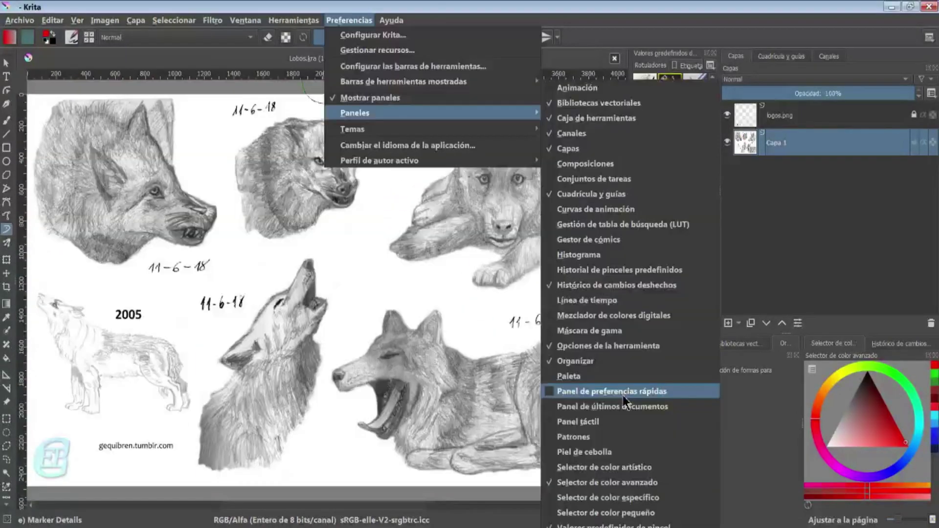
Float the recent documents panel, refresh it to show three thumbnails, then close it
click(622, 407)
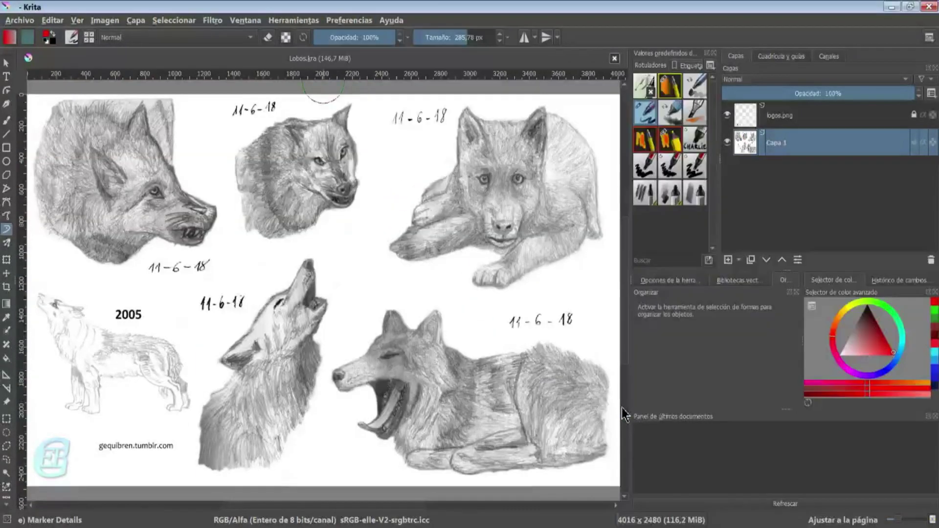
drag(688, 420, 340, 215)
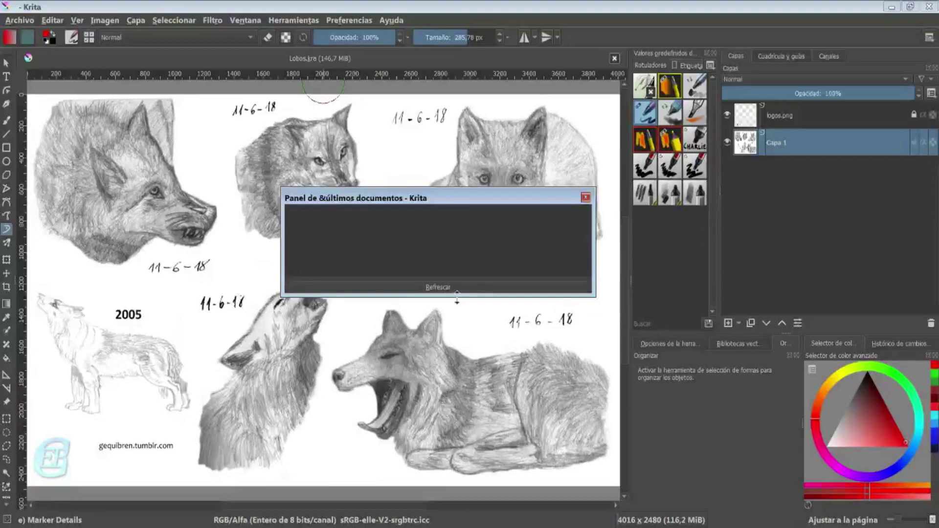
click(447, 414)
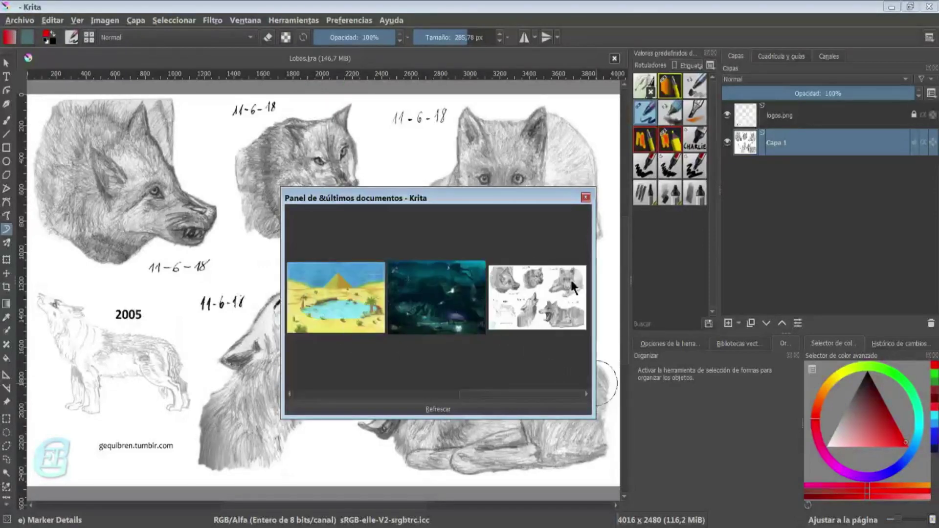
click(585, 197)
click(349, 20)
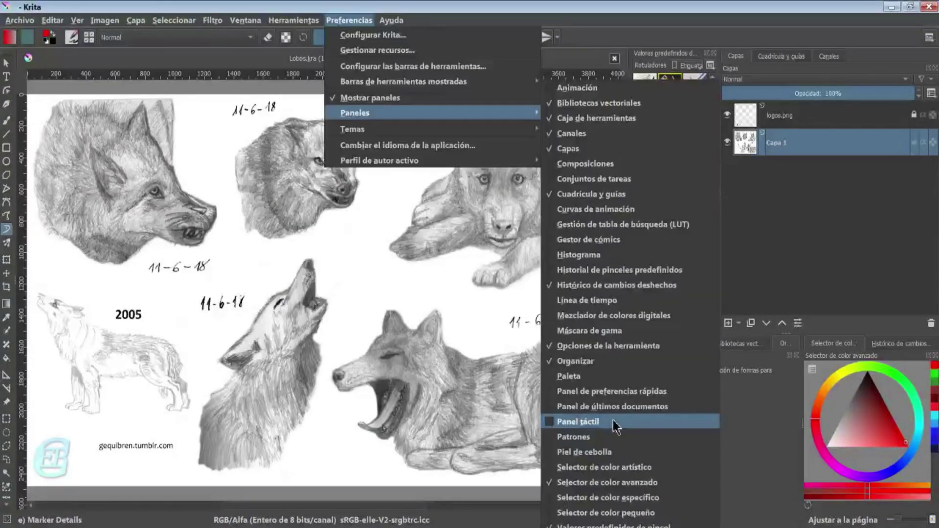
Enlarge the floating touch panel, reset canvas rotation to upright, and nudge brush opacity down and back up
click(612, 421)
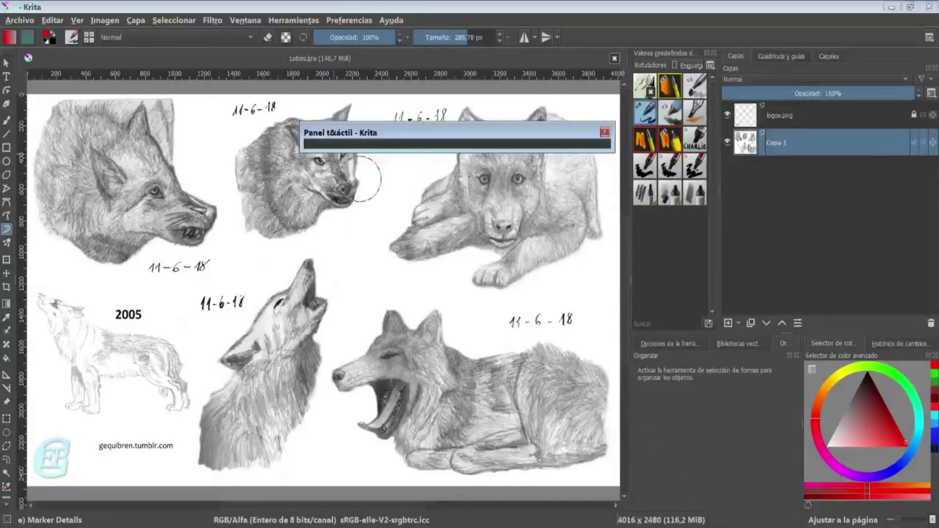
drag(416, 152, 414, 451)
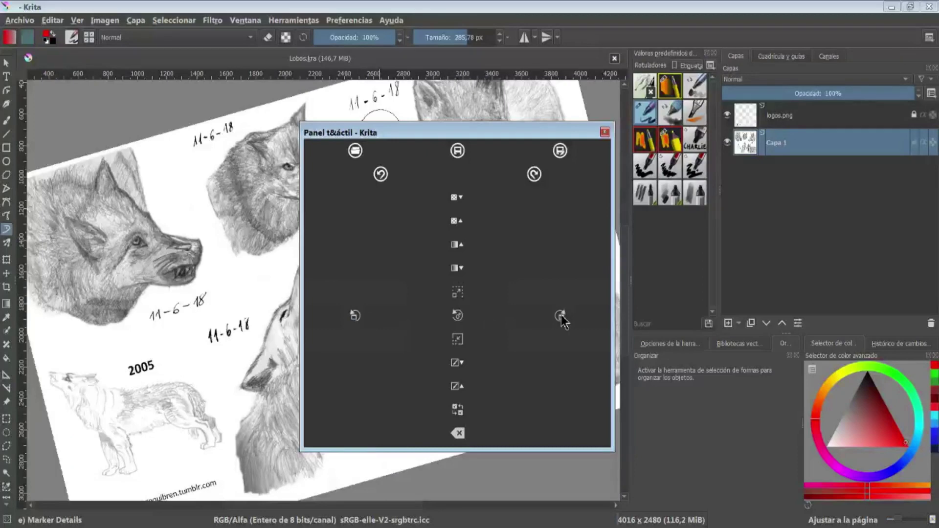
click(560, 315)
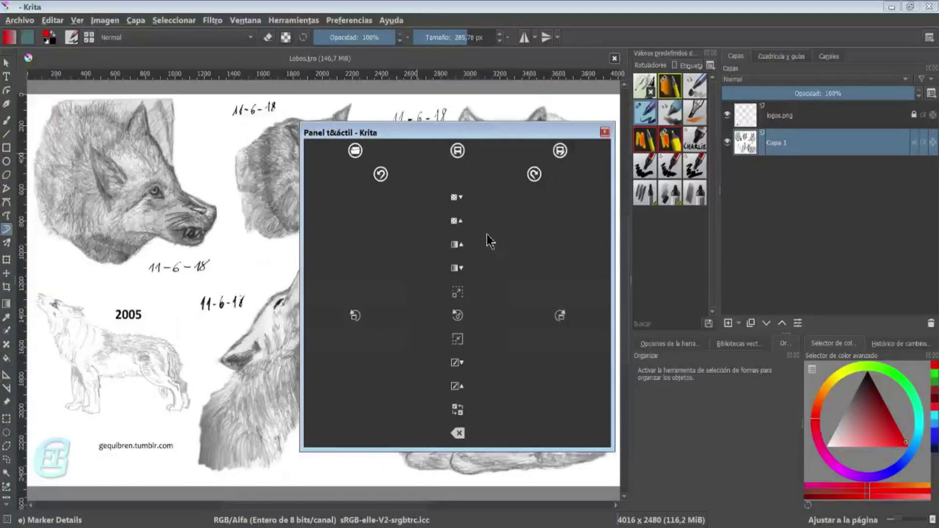
click(461, 199)
click(464, 223)
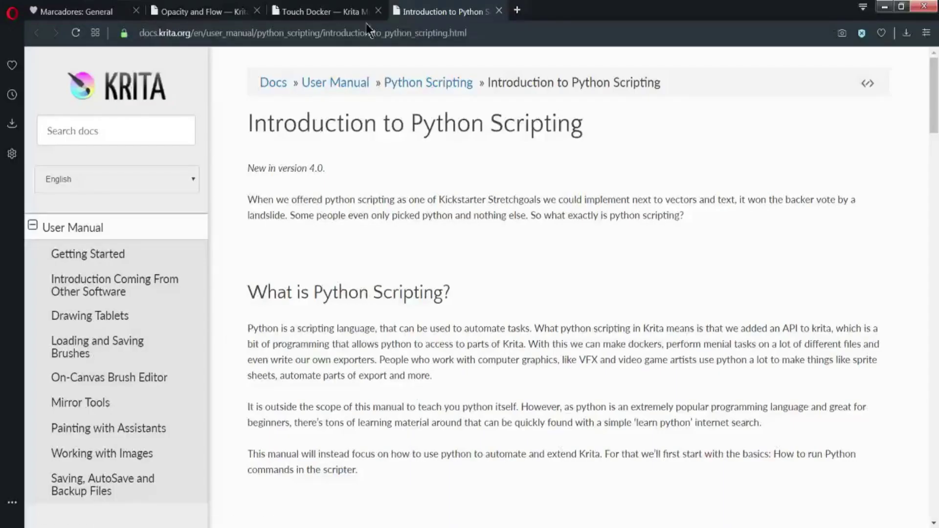
On the Touch Docker documentation page, highlight the Open File, Save File and Save As actions
click(318, 11)
scroll(535, 303, up, 10)
scroll(533, 297, up, 2)
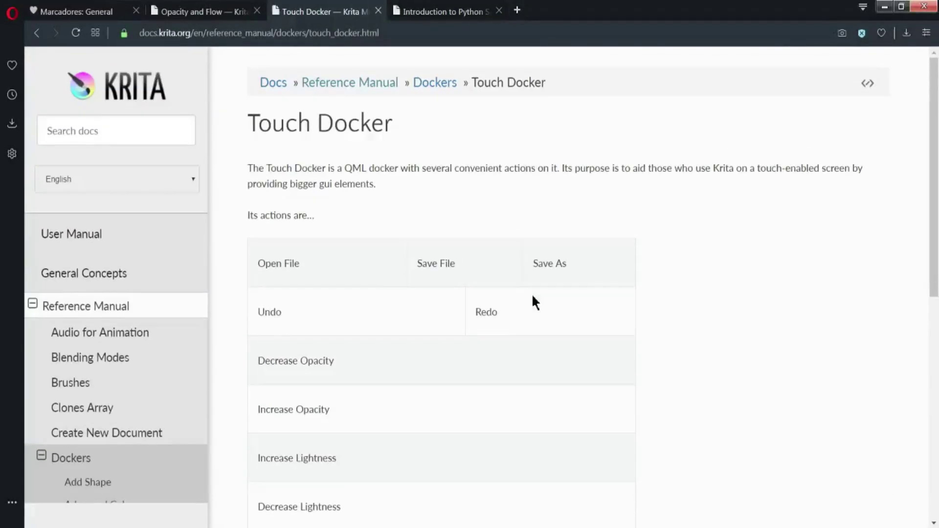
scroll(531, 292, down, 4)
scroll(532, 292, up, 1)
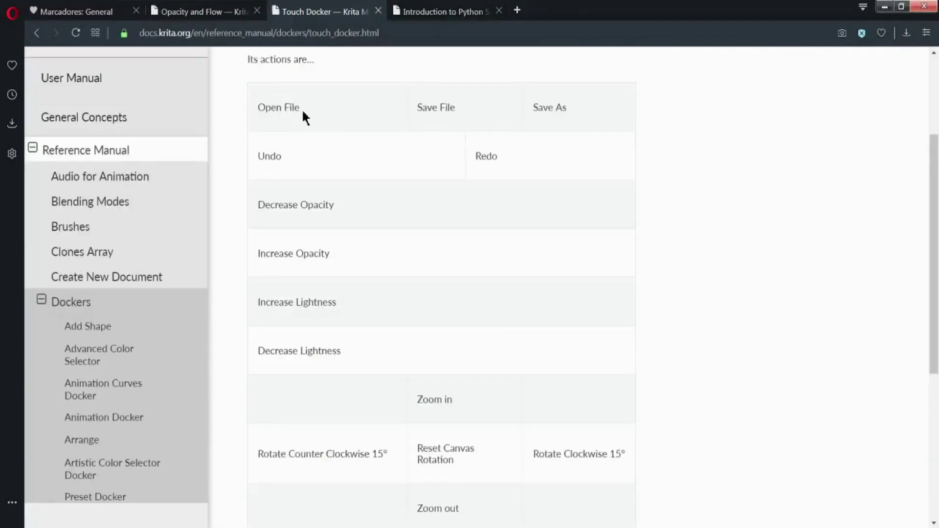
triple_click(296, 110)
click(390, 119)
triple_click(481, 107)
triple_click(529, 107)
Highlight the Undo, Redo, opacity, lightness, and zoom and rotation action entries
triple_click(264, 156)
triple_click(486, 156)
triple_click(345, 206)
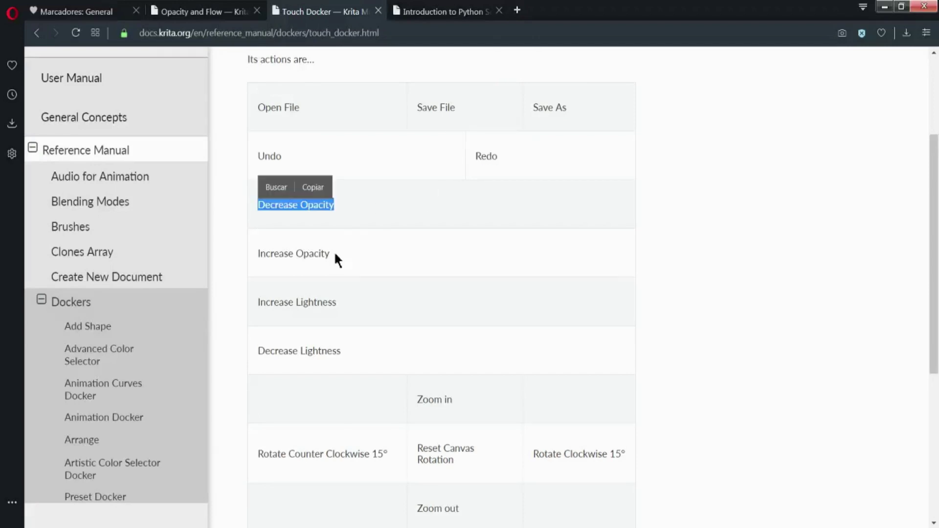
drag(333, 252, 256, 254)
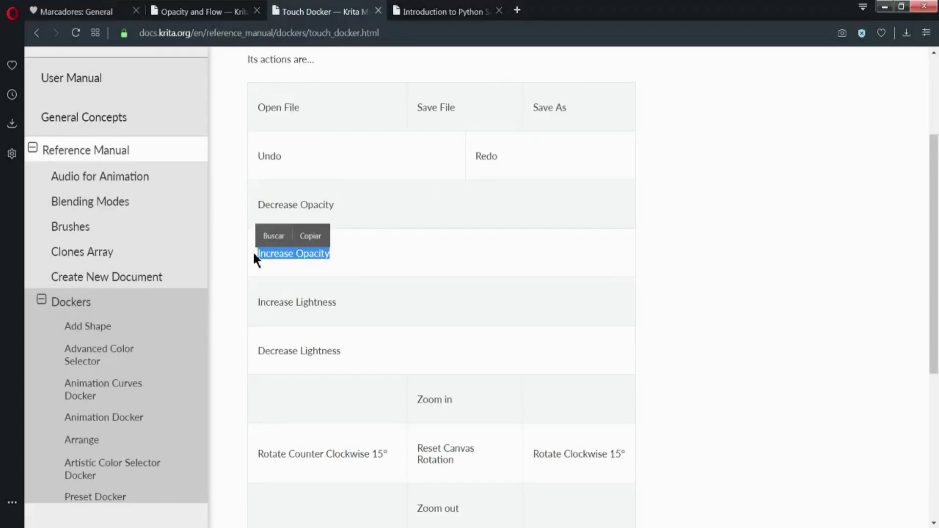
triple_click(331, 303)
scroll(332, 303, down, 4)
click(288, 105)
drag(335, 108, 288, 106)
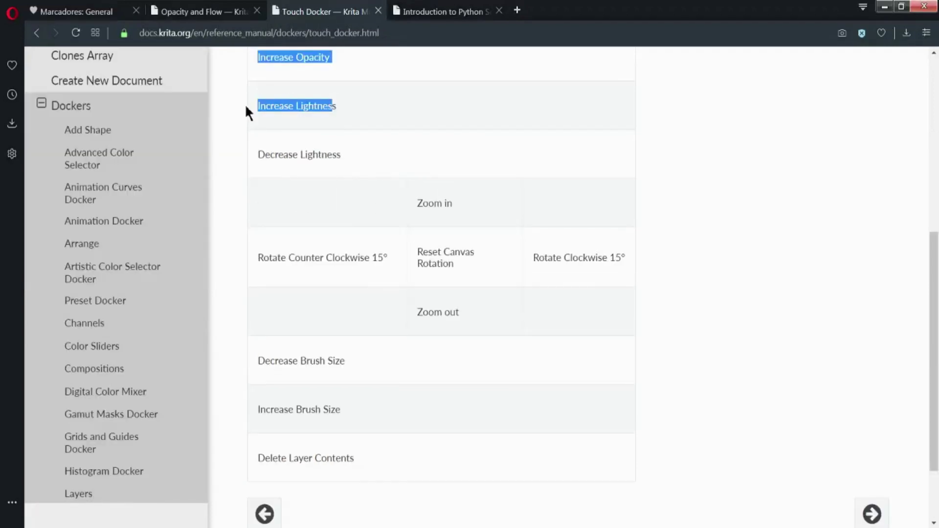
click(425, 200)
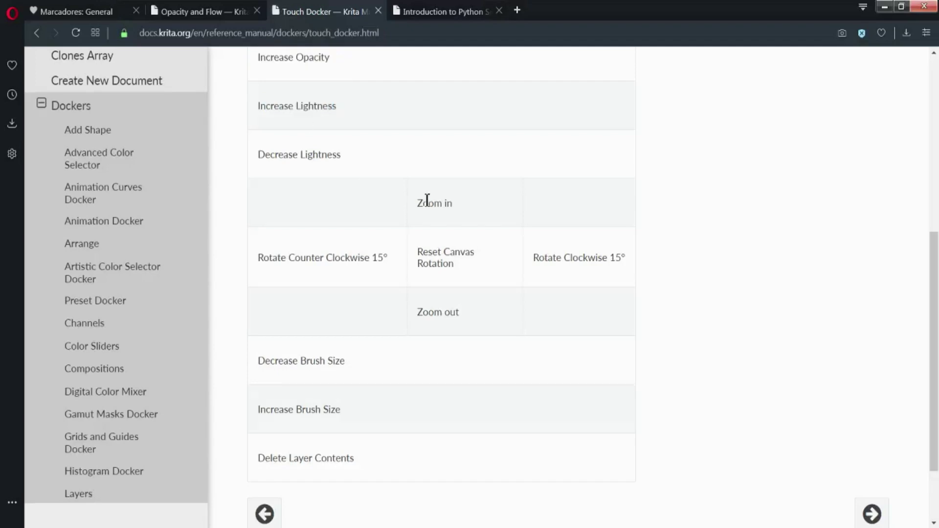
mouse_move(345, 227)
mouse_down()
mouse_move(503, 356)
mouse_move(524, 323)
mouse_up()
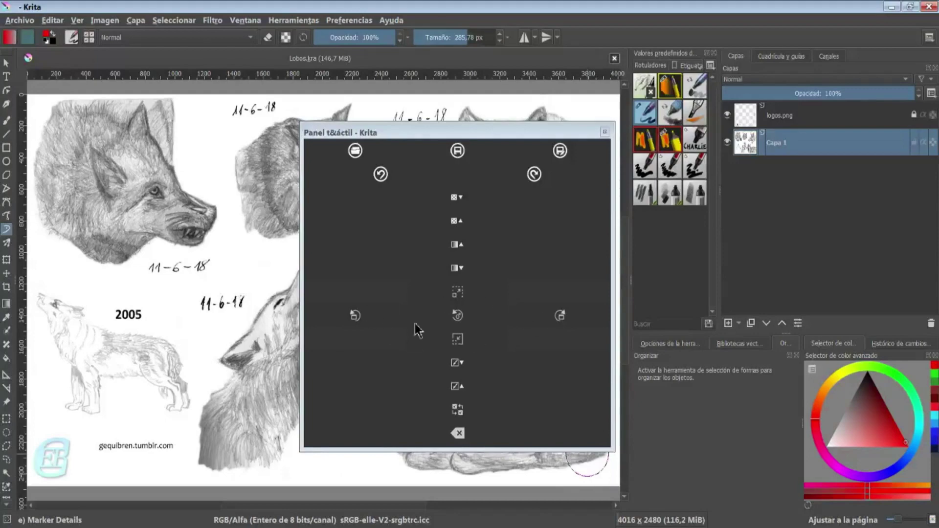
Zoom the wolf sketches in and back out, then delete all of Capa 1's contents from the touch panel
click(461, 316)
click(457, 339)
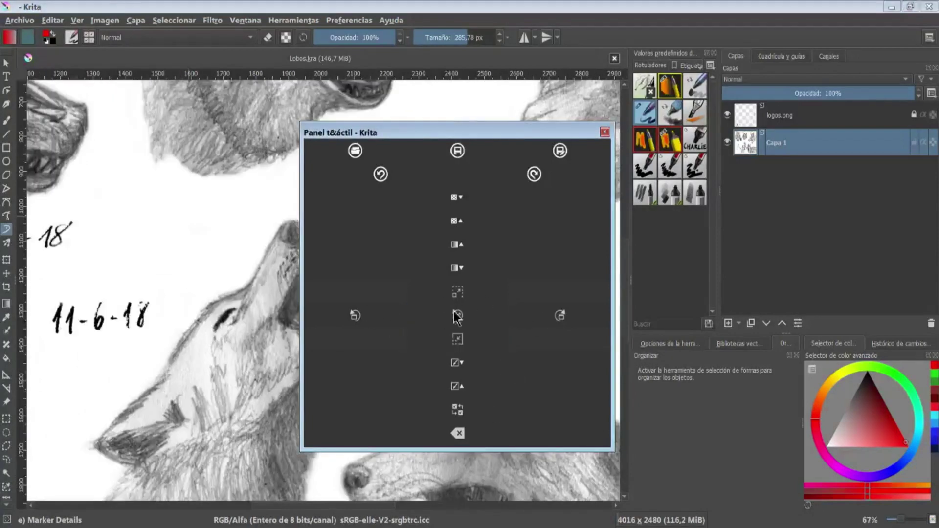
click(457, 339)
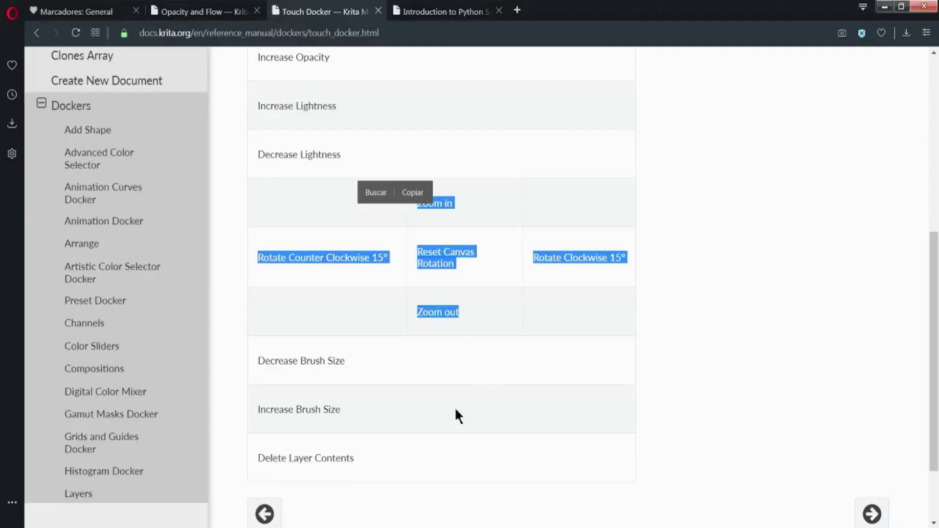
click(455, 410)
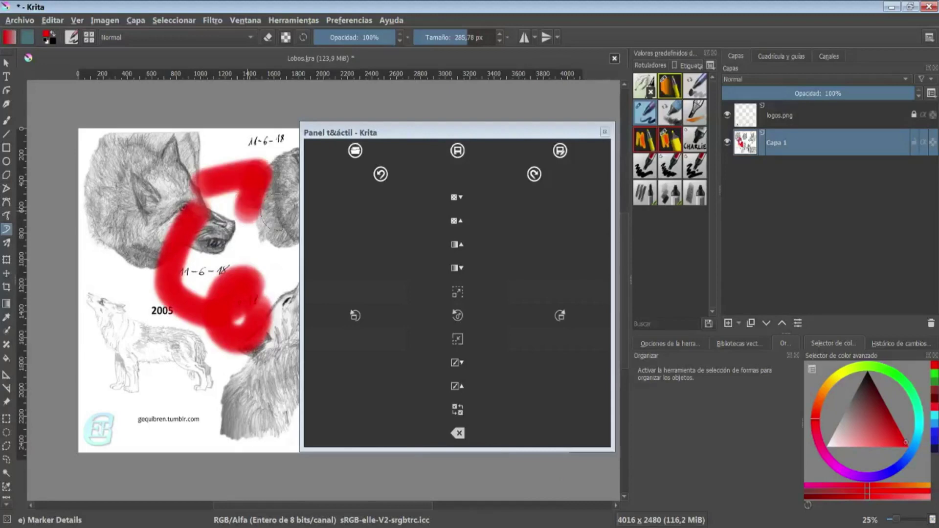
click(458, 433)
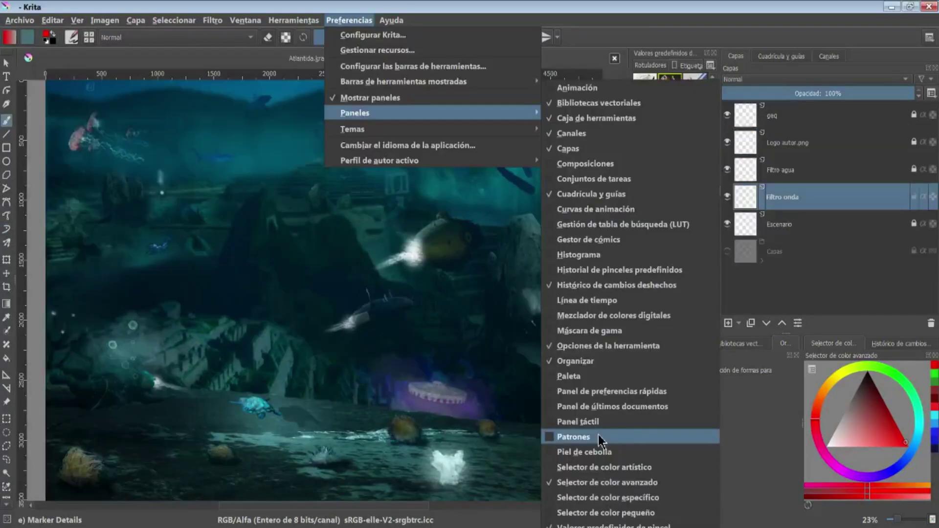
Float the Patterns panel and pick a pinkish-magenta colour in the advanced colour selector
drag(646, 342, 274, 167)
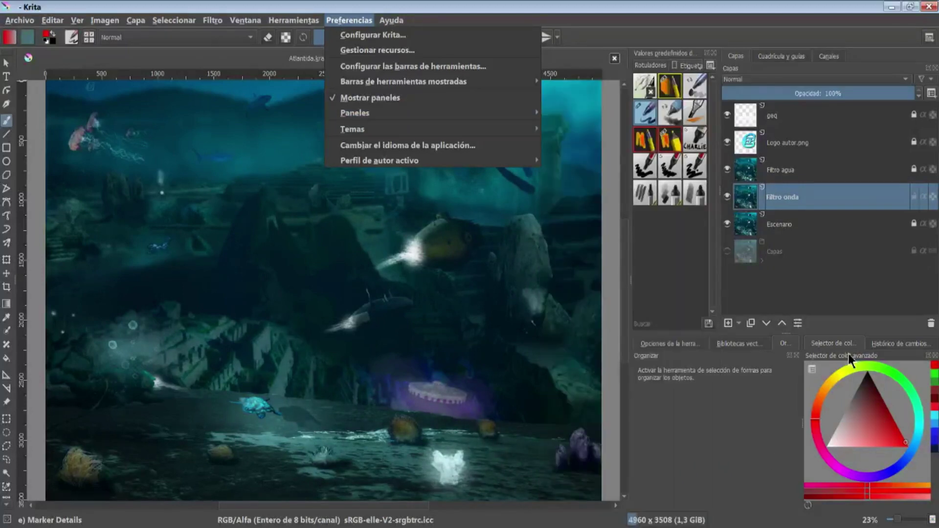
click(850, 431)
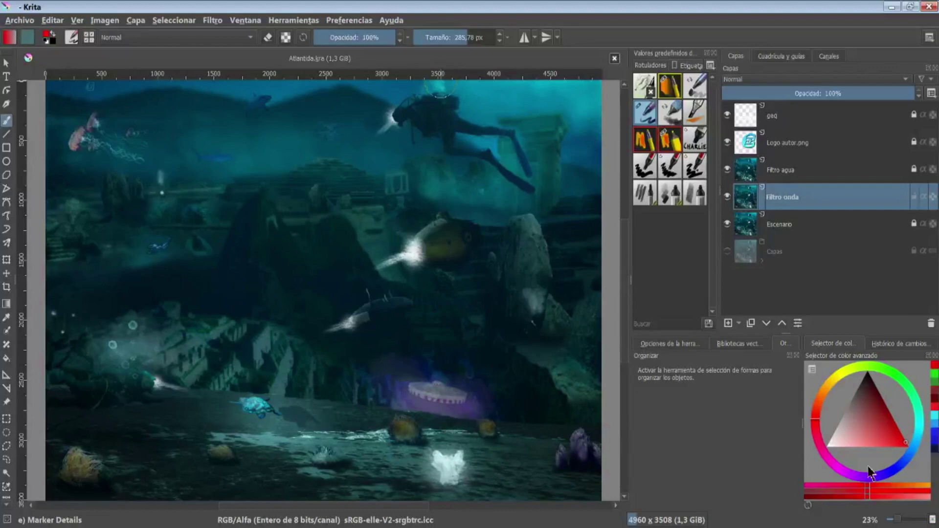
mouse_move(888, 433)
mouse_down()
mouse_move(850, 408)
mouse_move(870, 400)
mouse_move(875, 427)
mouse_up()
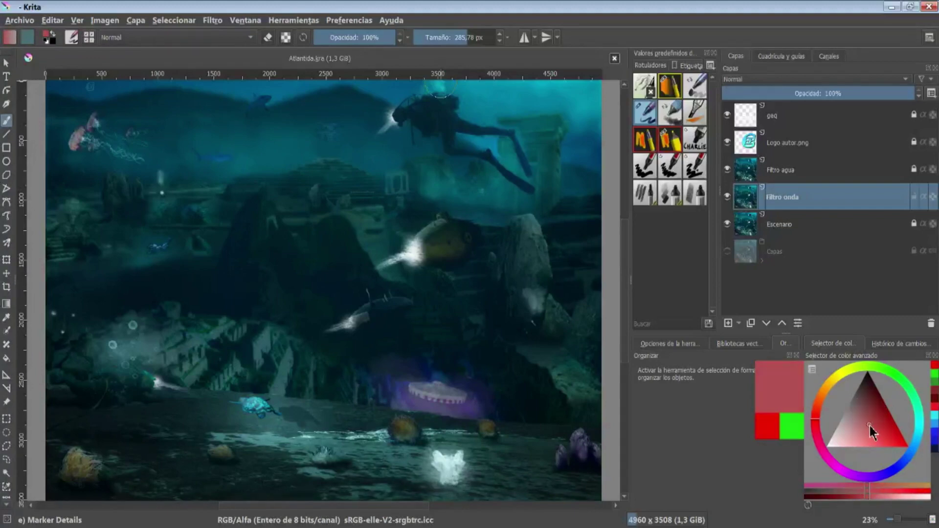
mouse_move(907, 391)
mouse_down()
mouse_move(913, 447)
mouse_move(825, 454)
mouse_up()
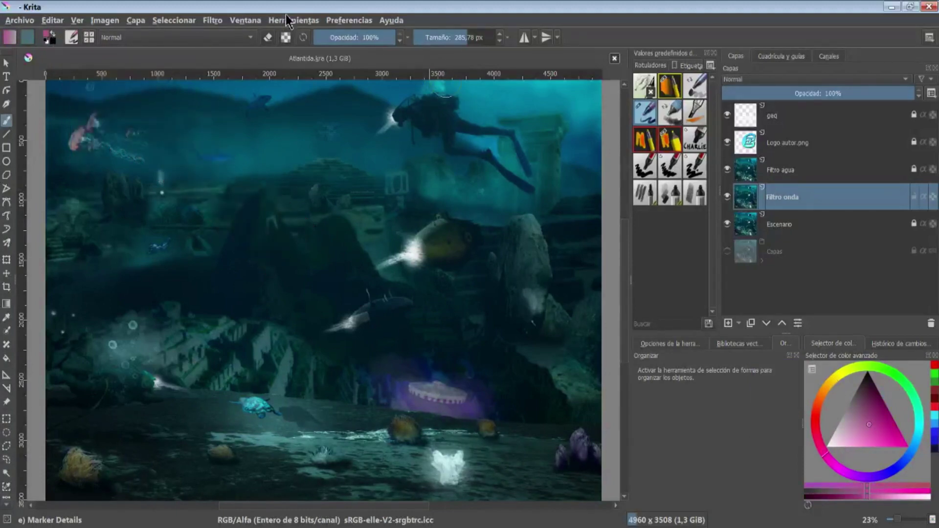
click(336, 20)
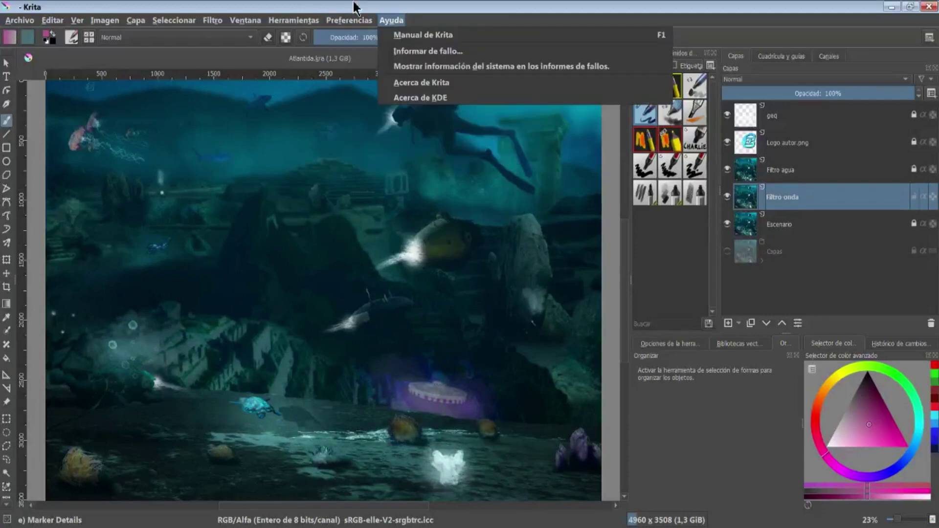
mouse_move(432, 113)
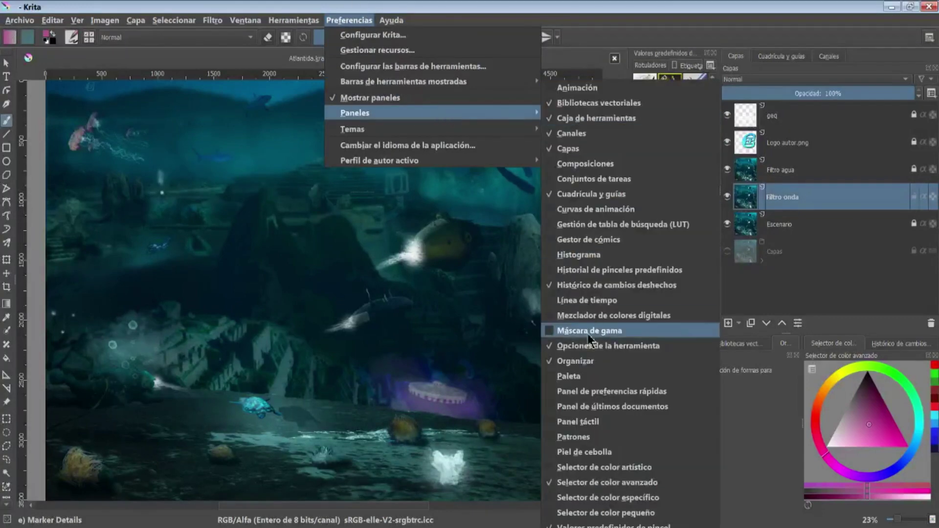
Add the specific colour selector as a taller floating panel, inspect its values, then close it
click(664, 498)
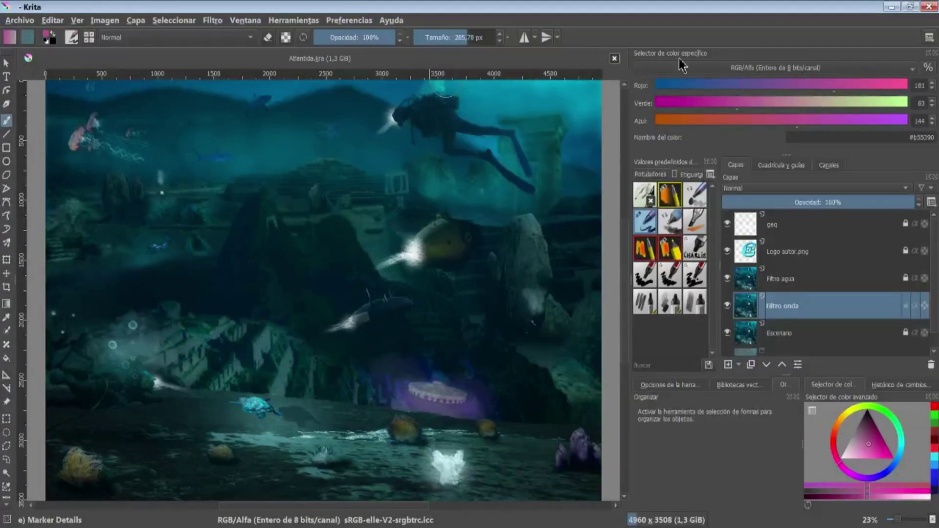
drag(678, 58, 204, 220)
drag(338, 306, 337, 422)
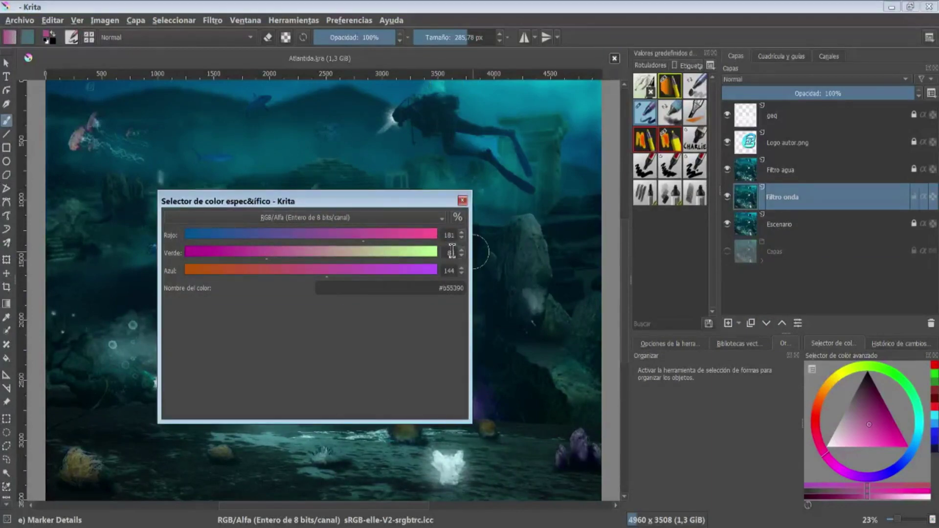
double_click(449, 270)
triple_click(441, 292)
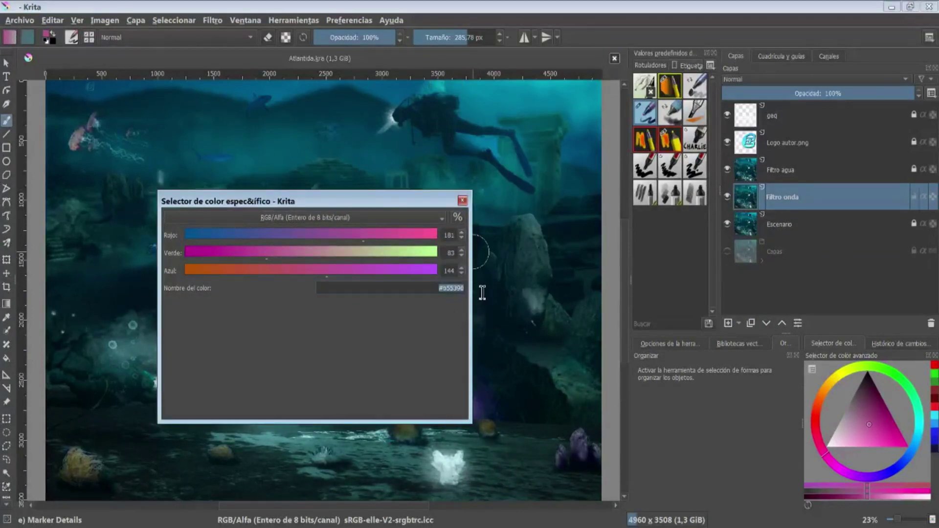
click(462, 201)
Float and enlarge the small colour selector, pick a purple colour, then close it
click(349, 21)
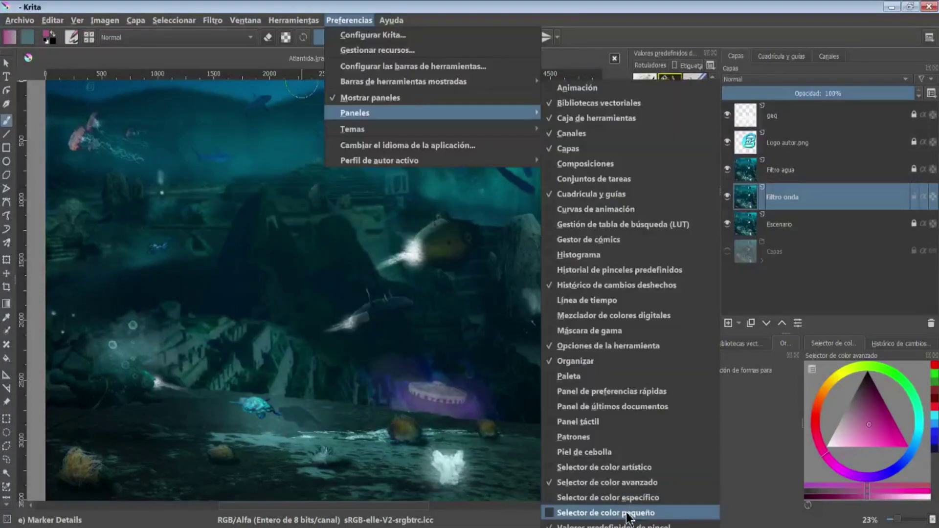
click(624, 510)
drag(713, 59, 262, 224)
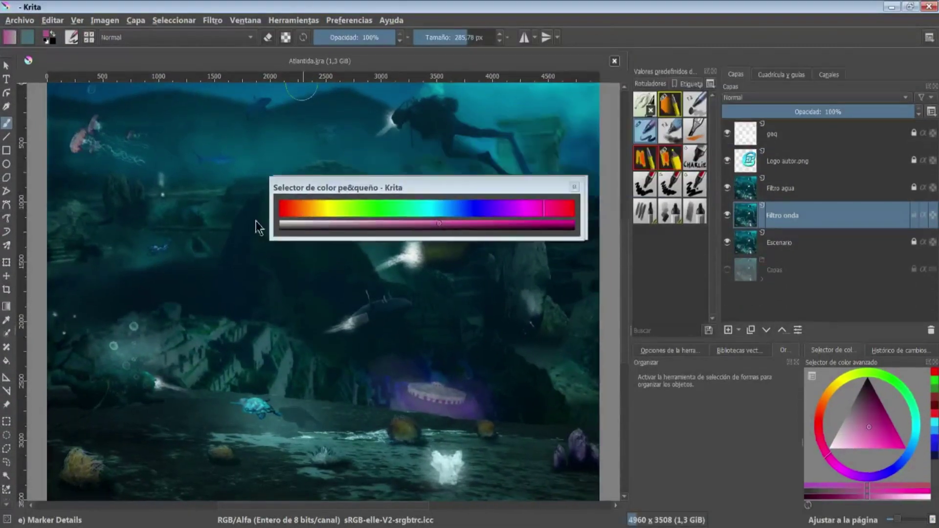
mouse_move(352, 260)
mouse_down()
mouse_move(334, 367)
mouse_move(330, 477)
mouse_up()
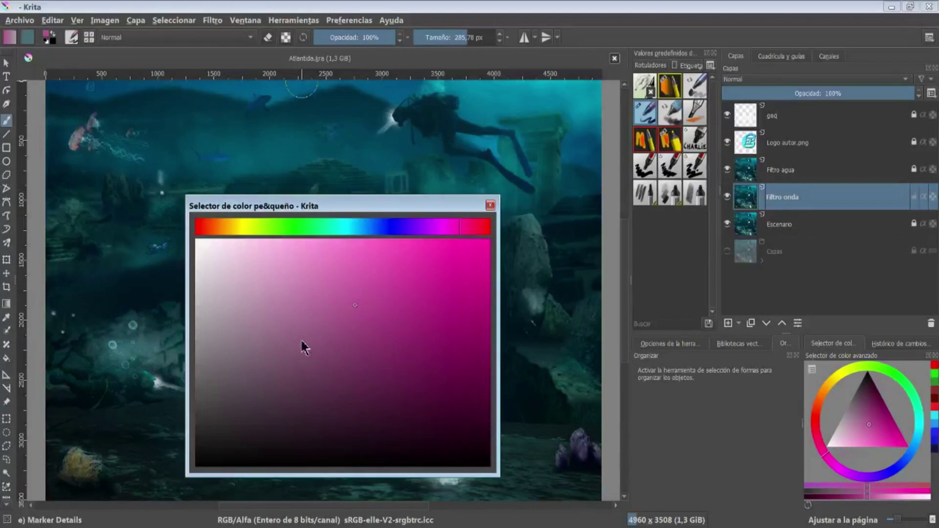
mouse_move(304, 346)
mouse_down()
mouse_move(360, 405)
mouse_move(292, 286)
mouse_move(258, 378)
mouse_move(435, 299)
mouse_move(359, 313)
mouse_up()
click(387, 227)
mouse_move(387, 227)
mouse_down()
mouse_move(269, 227)
mouse_move(376, 232)
mouse_move(363, 240)
mouse_up()
click(404, 227)
click(490, 205)
click(349, 20)
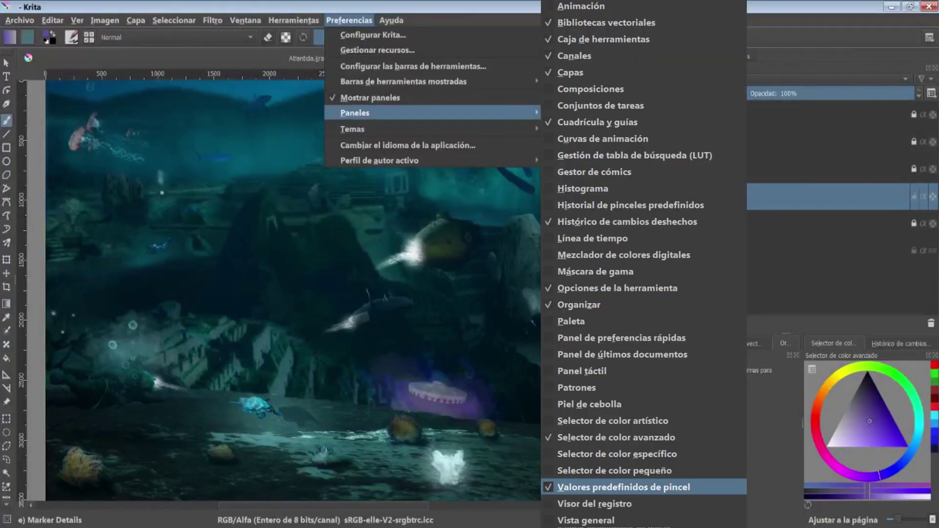
Open the log viewer panel, check its category settings without changes, and scroll the log
click(623, 487)
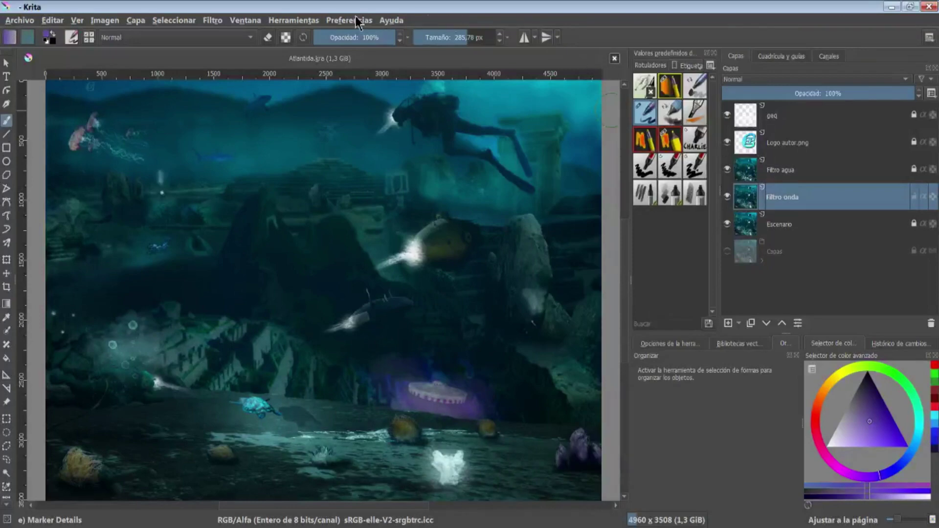
click(347, 20)
mouse_move(355, 112)
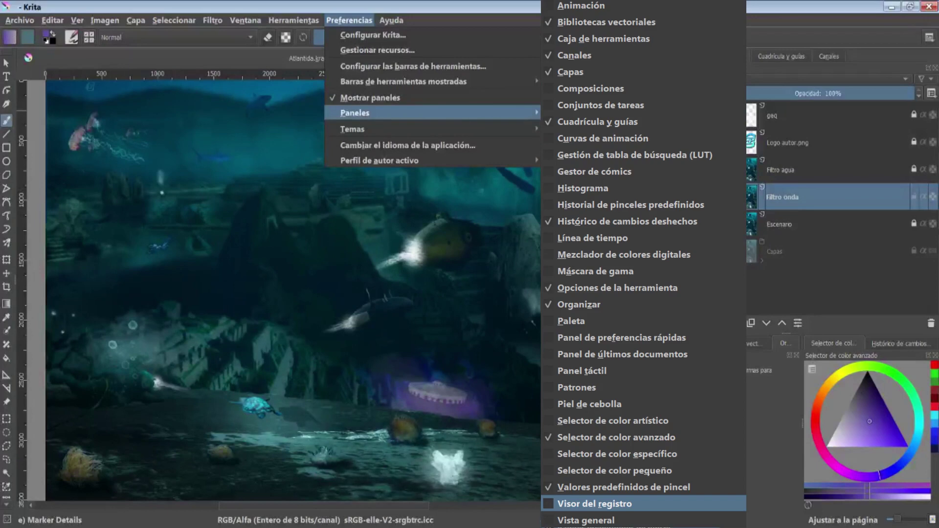
click(595, 503)
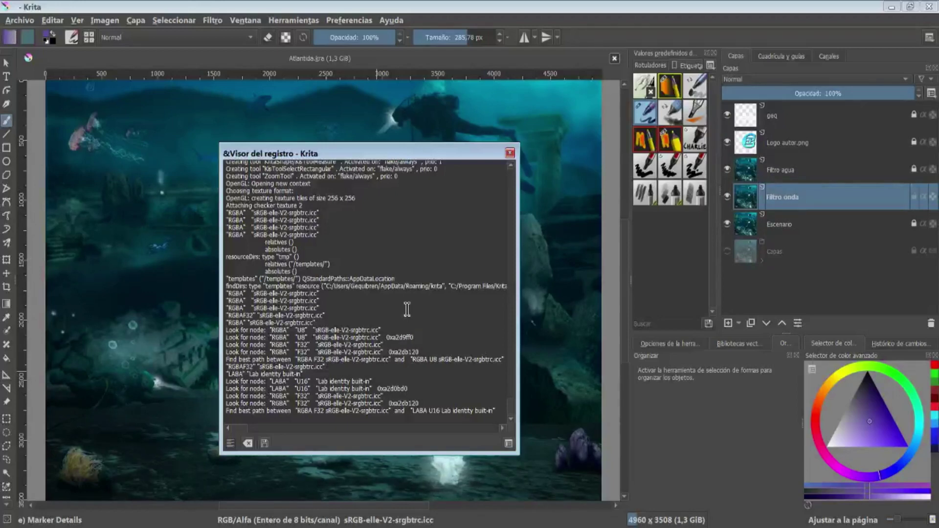
click(508, 443)
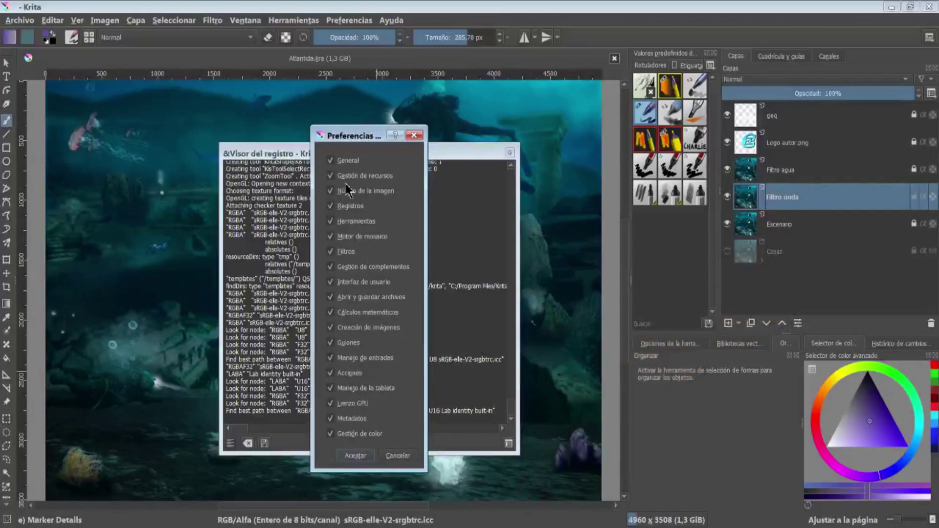
click(397, 455)
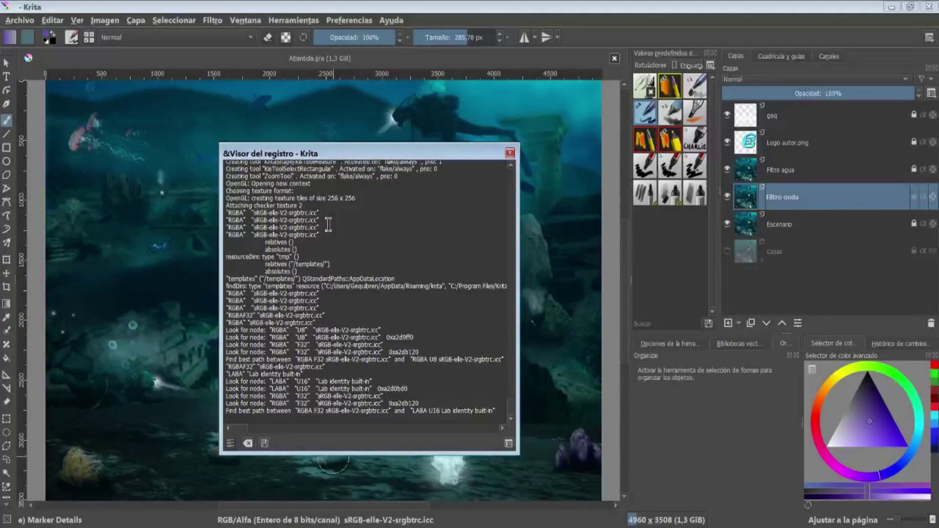
mouse_move(512, 402)
mouse_down()
mouse_move(514, 205)
mouse_move(514, 355)
mouse_up()
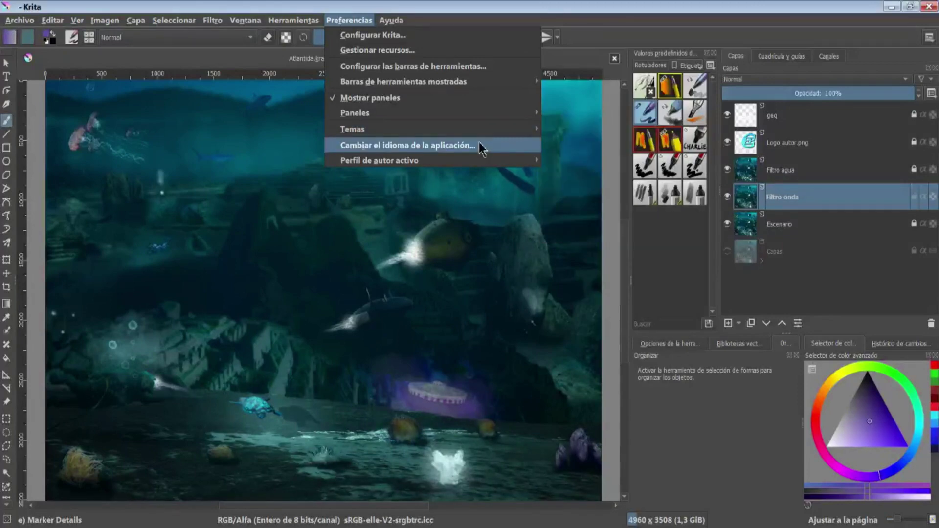
mouse_move(391, 20)
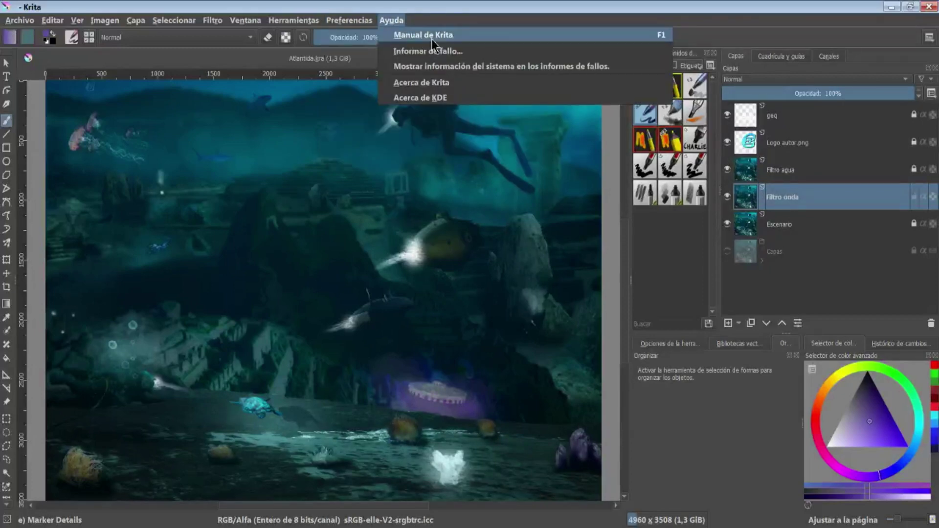
View the online Krita manual, then browse About Krita's authors, sponsors, licence and libraries
click(474, 40)
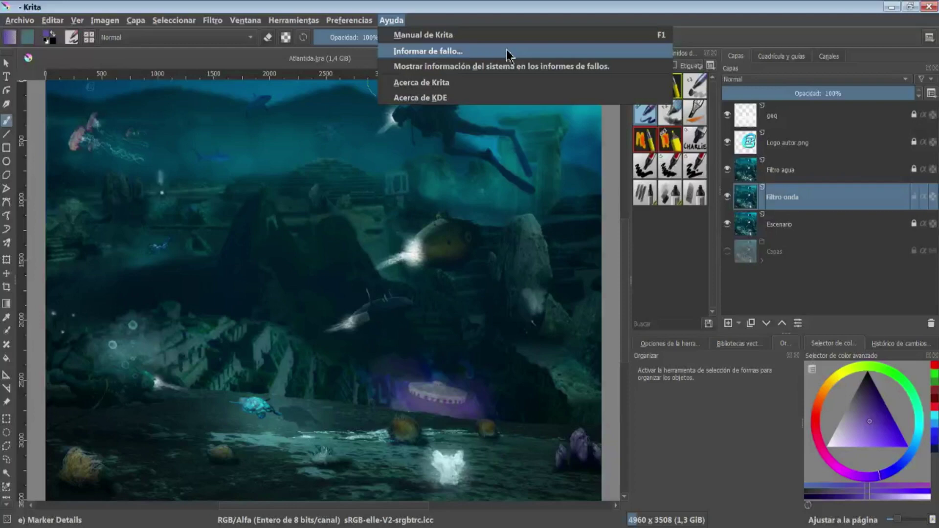
click(446, 82)
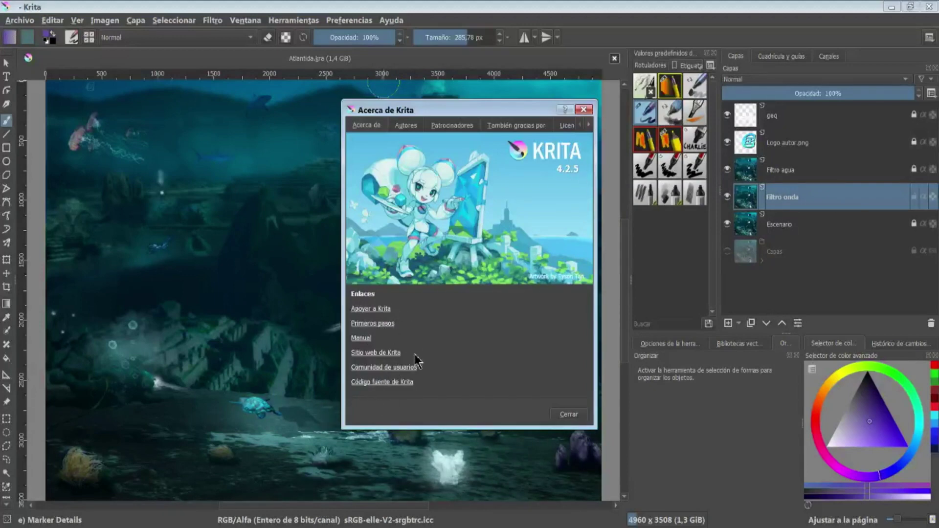
click(402, 127)
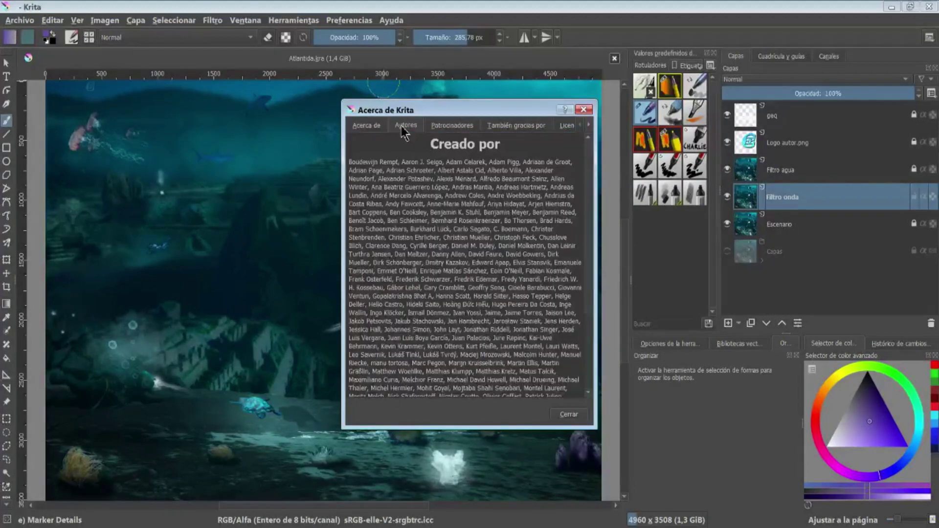
click(456, 128)
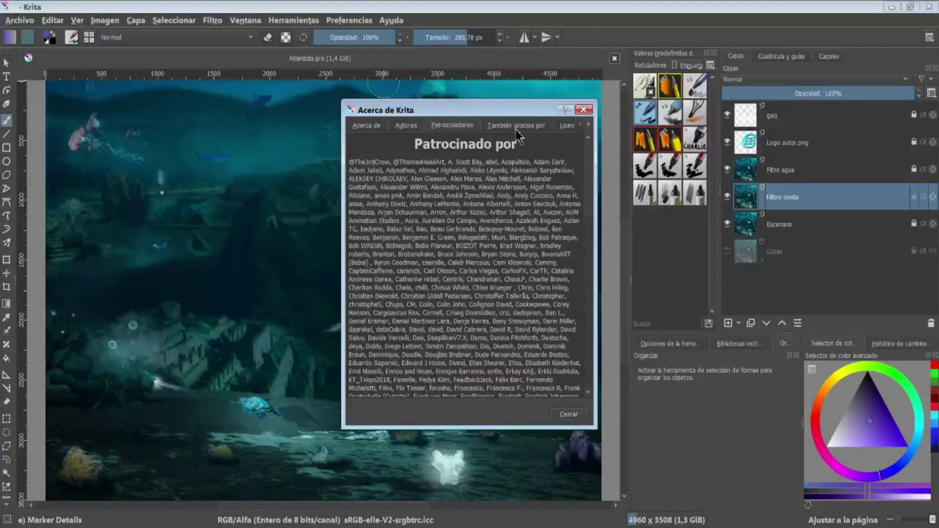
drag(342, 161, 211, 161)
click(439, 126)
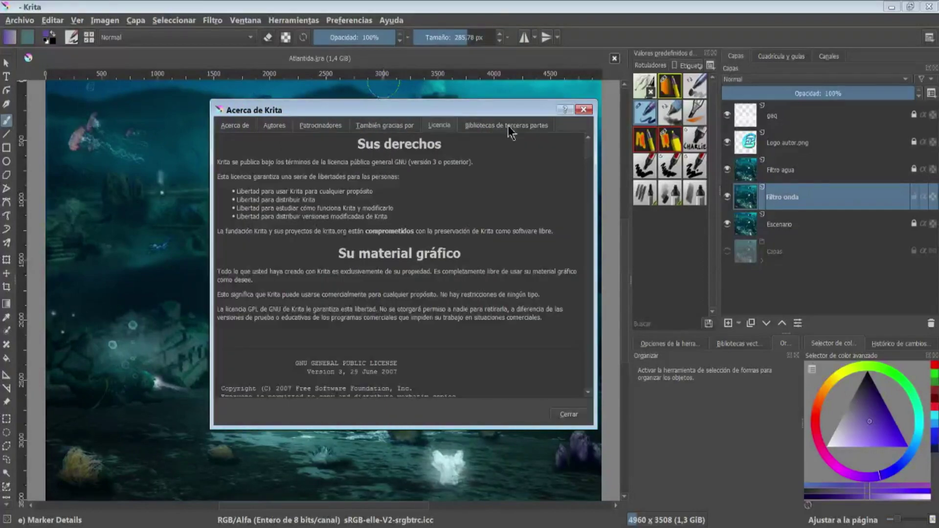
click(538, 126)
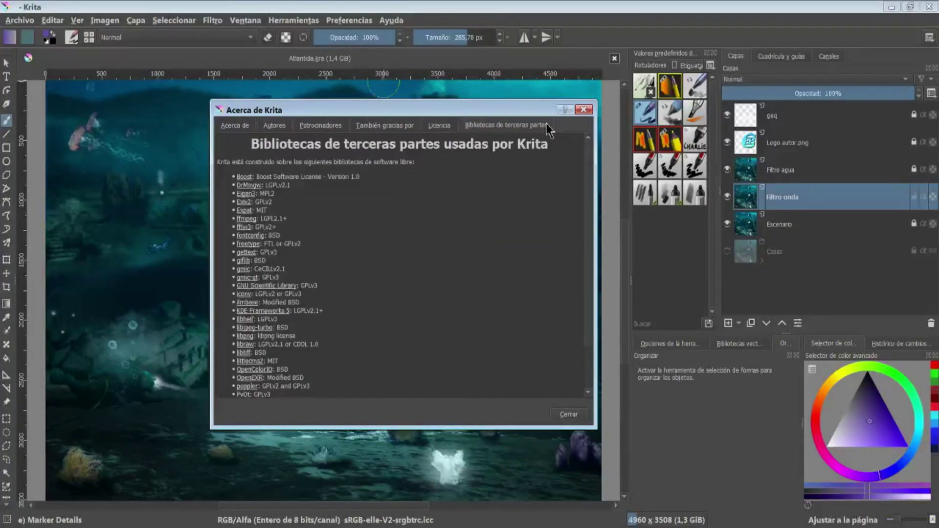
Close About Krita, then open and close the About KDE dialog
click(584, 111)
click(391, 20)
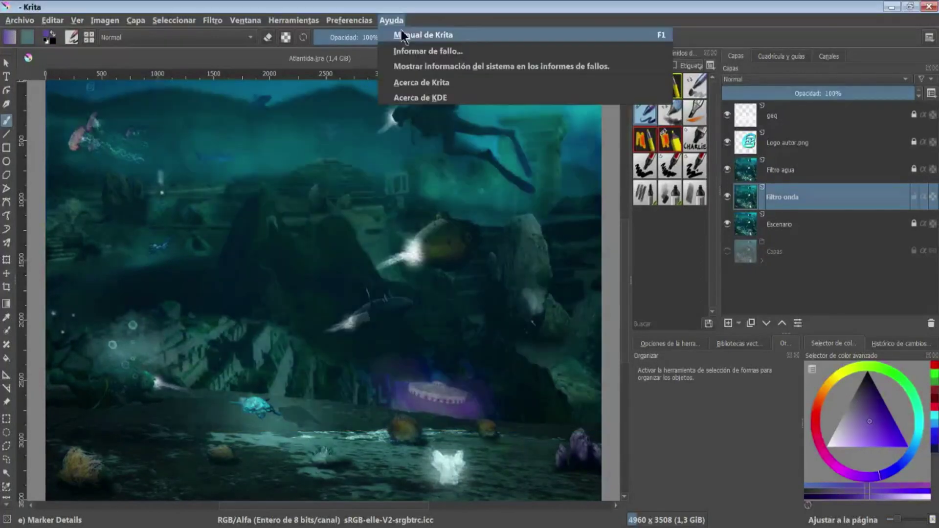
click(421, 96)
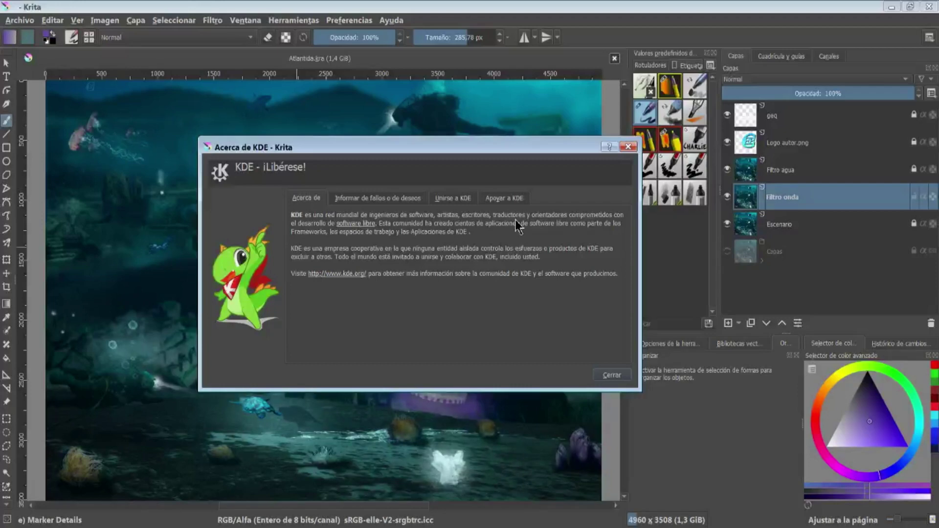
click(611, 374)
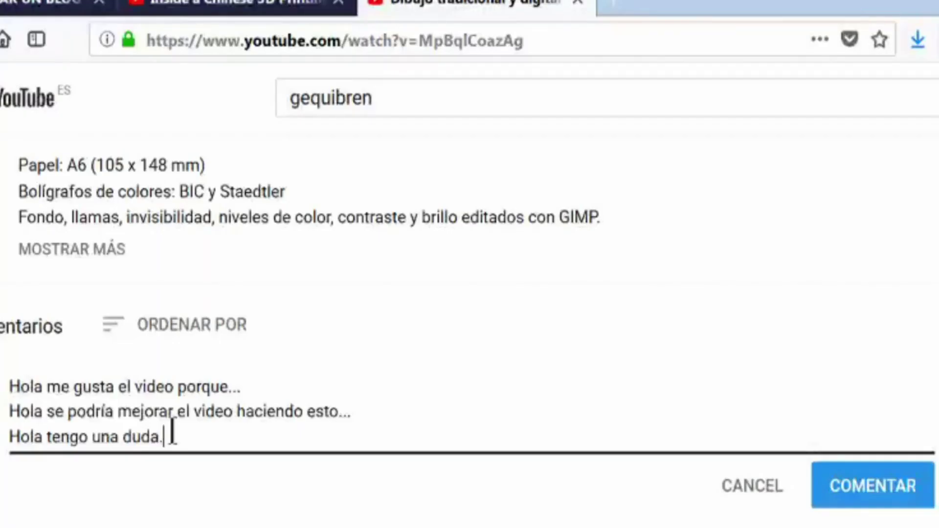
Add the comment line 'Hola podrías hacer un video de ..', subscribe to Gequibren Art, and like the video
text(...)
key(Return)
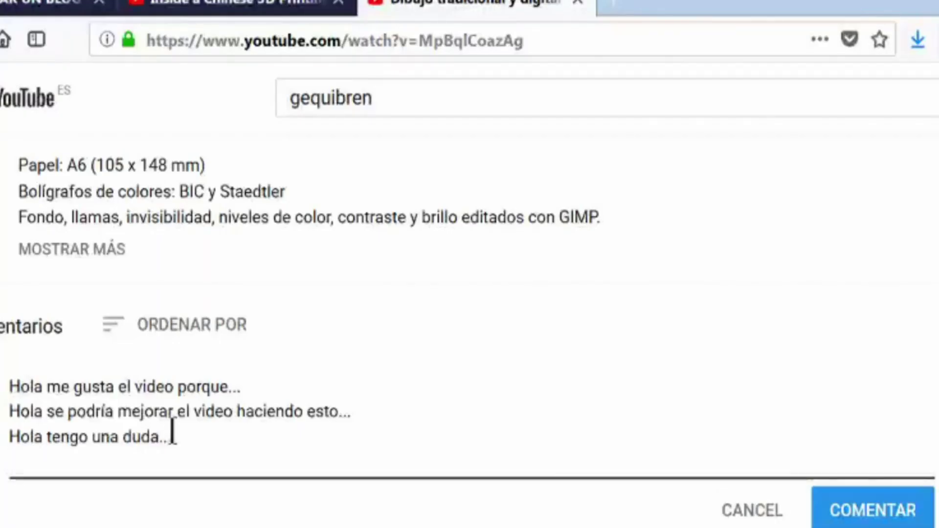
text(Hol)
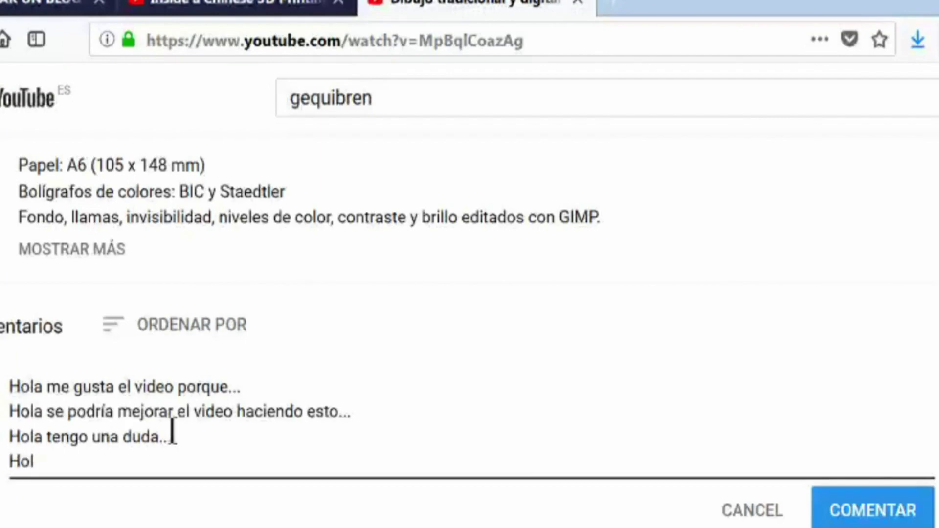
text(a podrías)
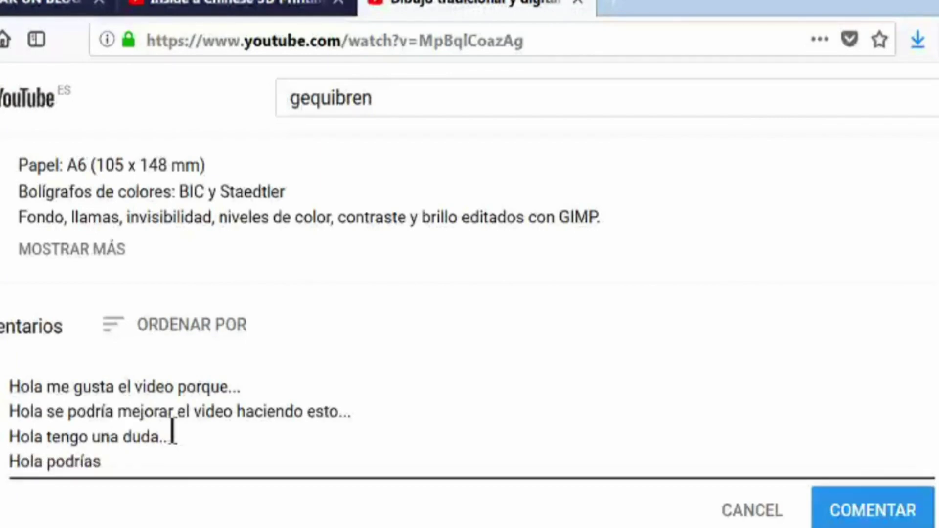
text( hacer un video)
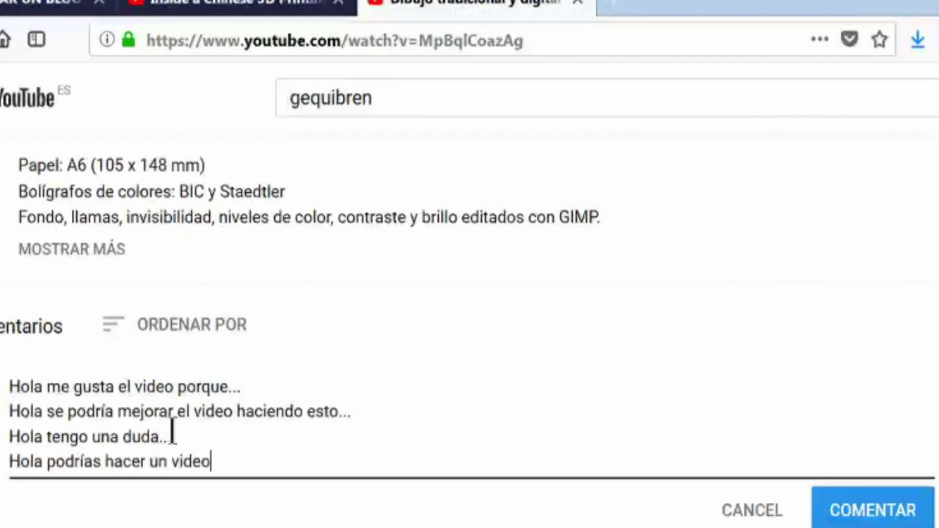
text( de ..)
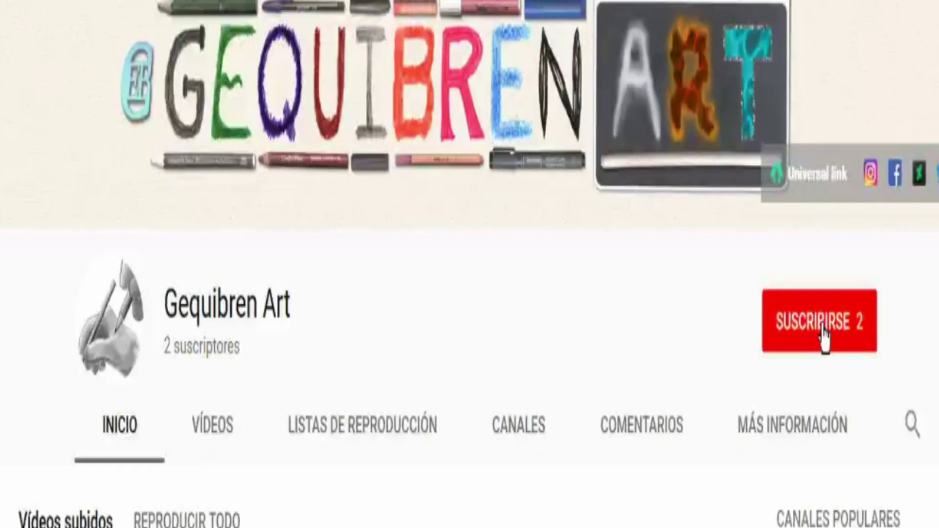
click(823, 333)
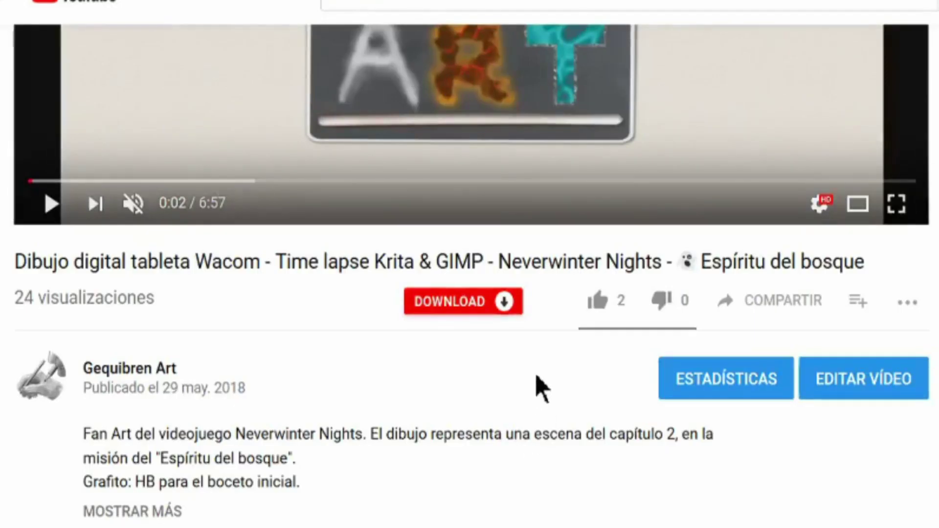
click(612, 313)
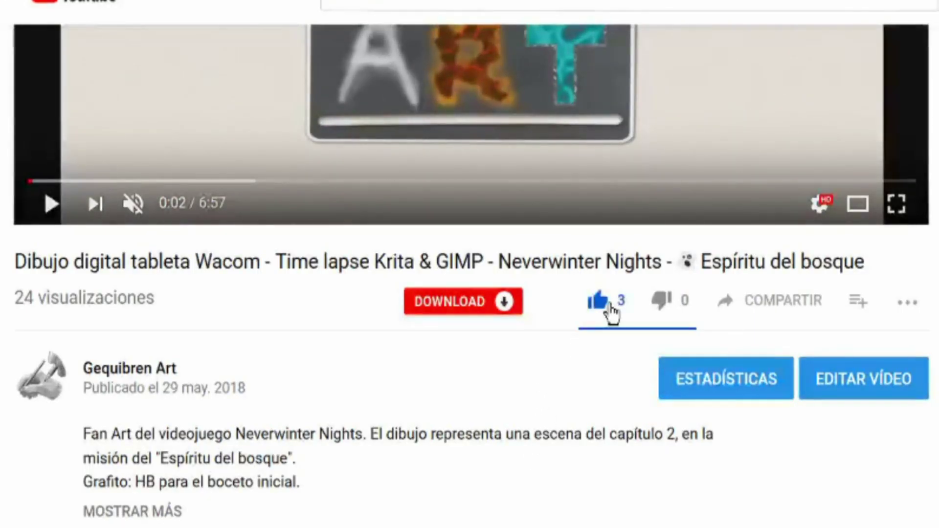